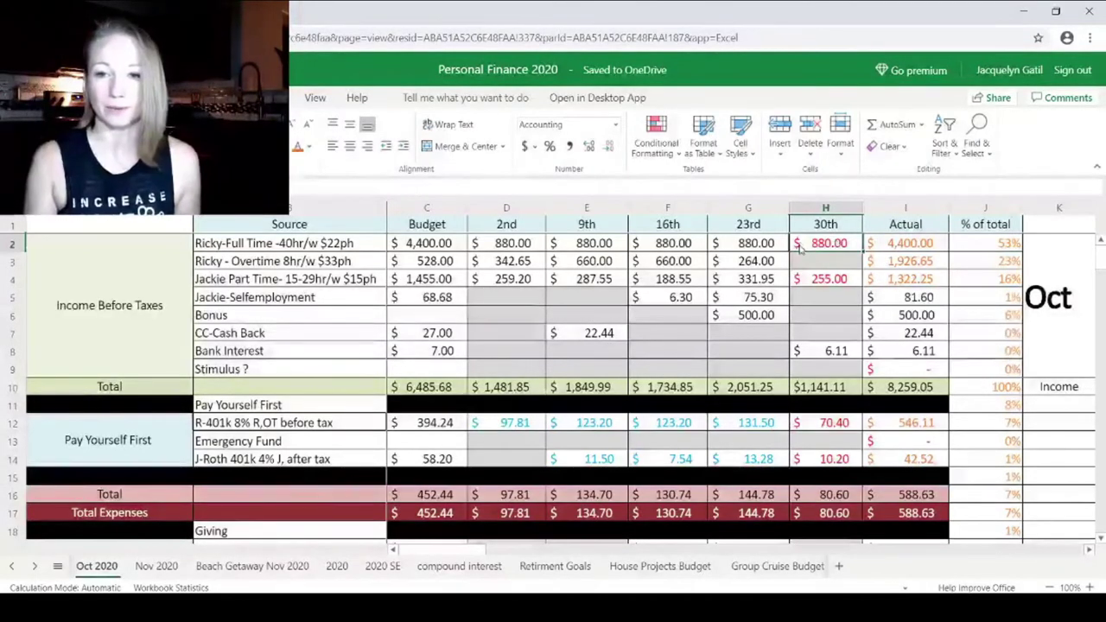
Turn the 30th 880.00 full-time paycheck black and correct the 30th part-time pay to 269.57.
{"action": "left_click", "coordinate": [308, 146]}
{"action": "left_click", "coordinate": [316, 165]}
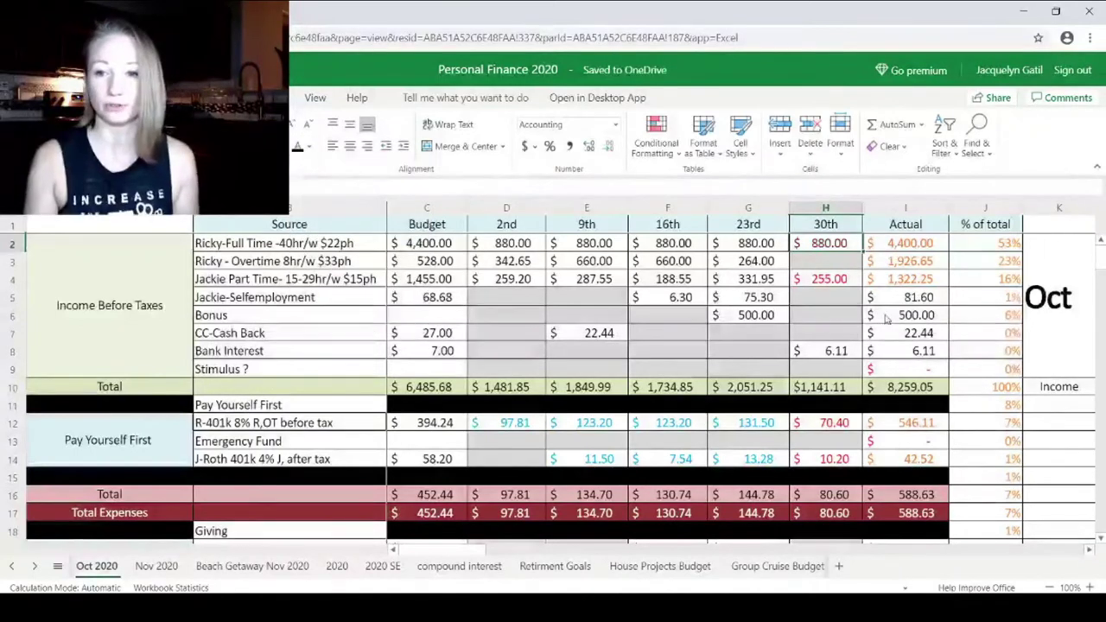
{"action": "left_click", "coordinate": [834, 282]}
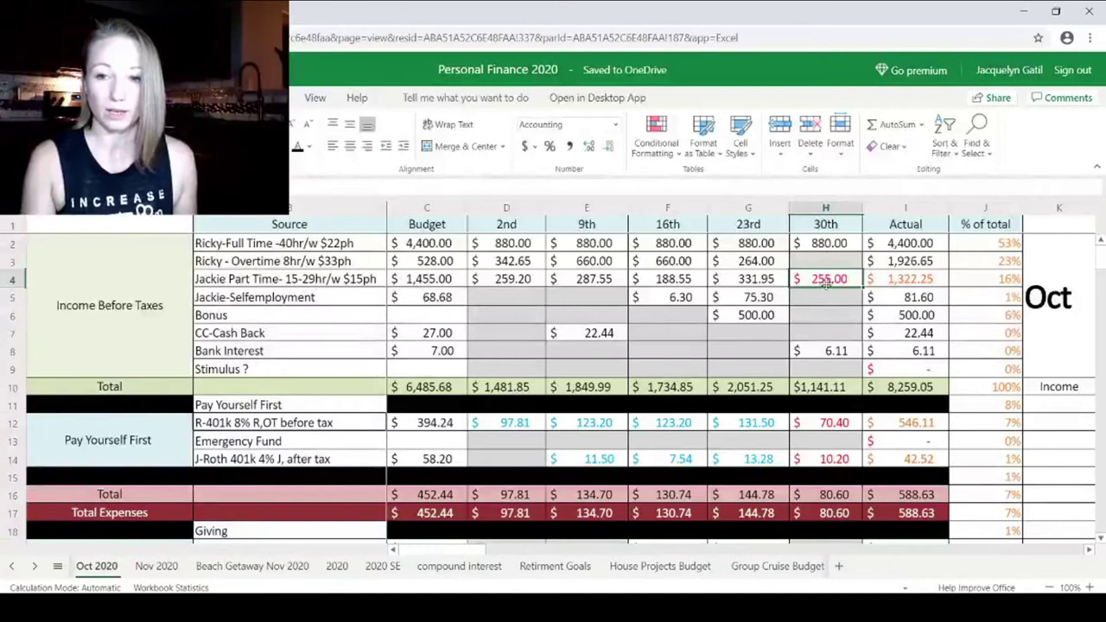
{"action": "type", "text": "26"}
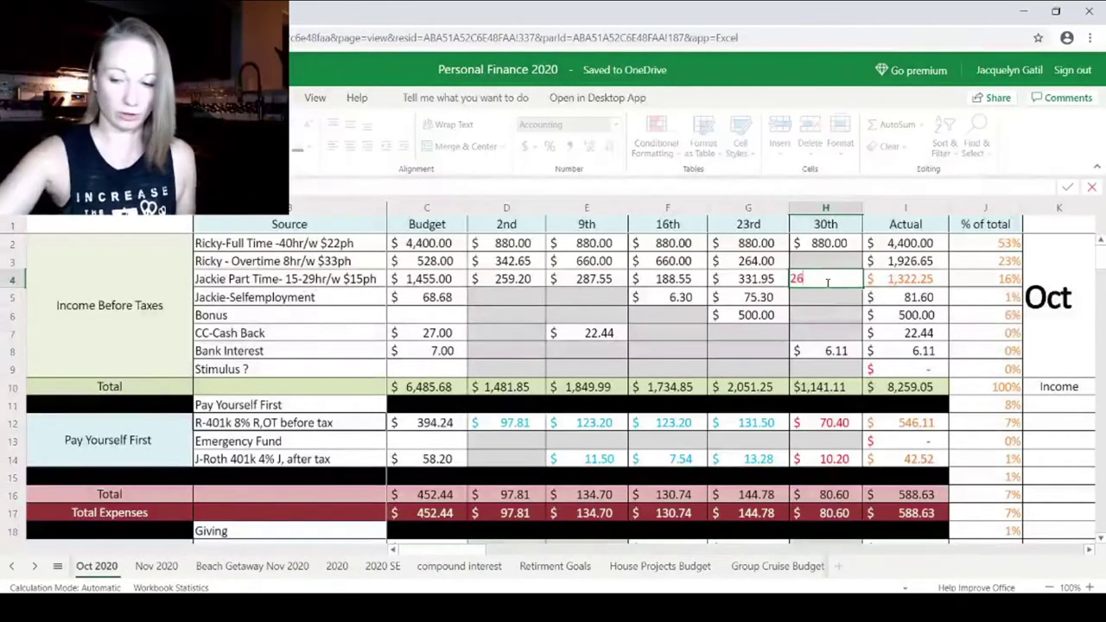
{"action": "type", "text": "9.5"}
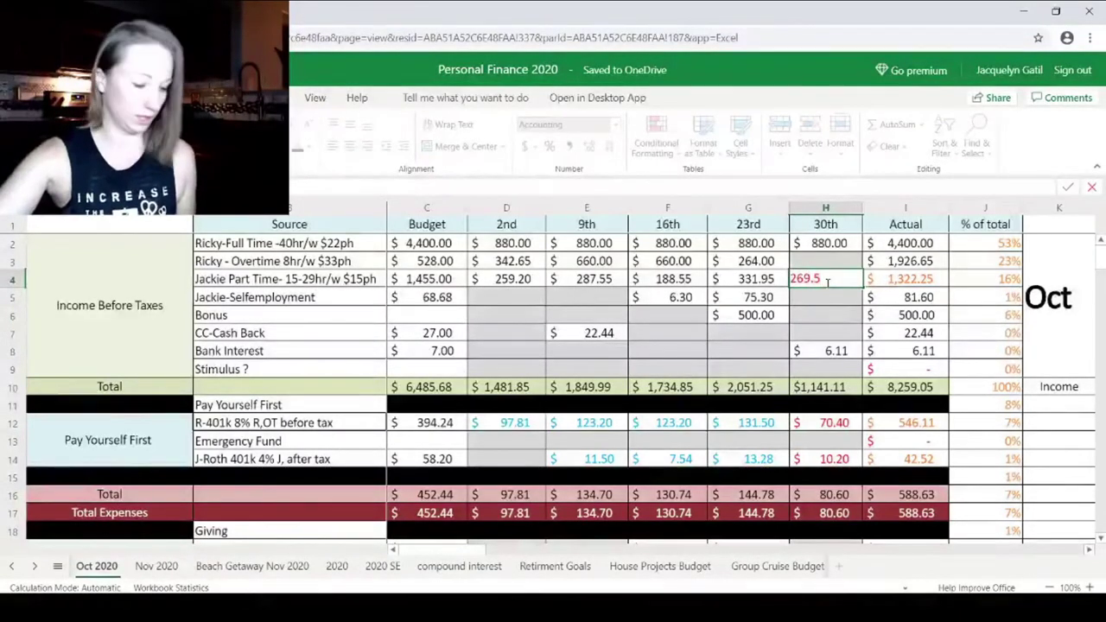
{"action": "type", "text": "7"}
{"action": "key", "text": "ctrl+Return"}
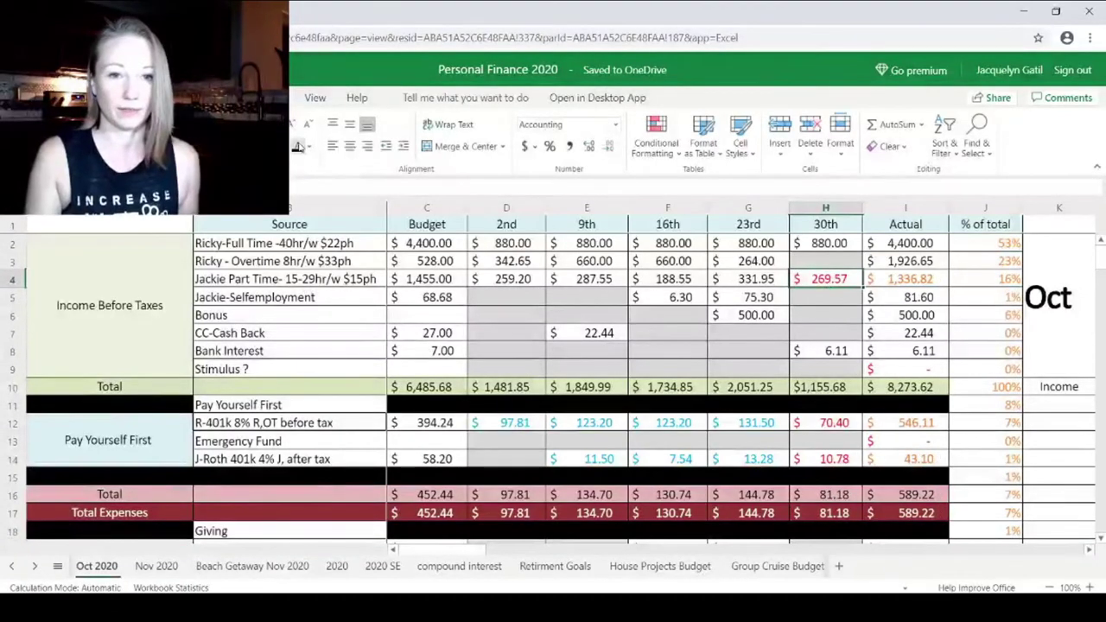
Review the income entries: part-time Actual, bank interest, budgeted income, 500.00 bonus and self-employment.
{"action": "left_click", "coordinate": [905, 282]}
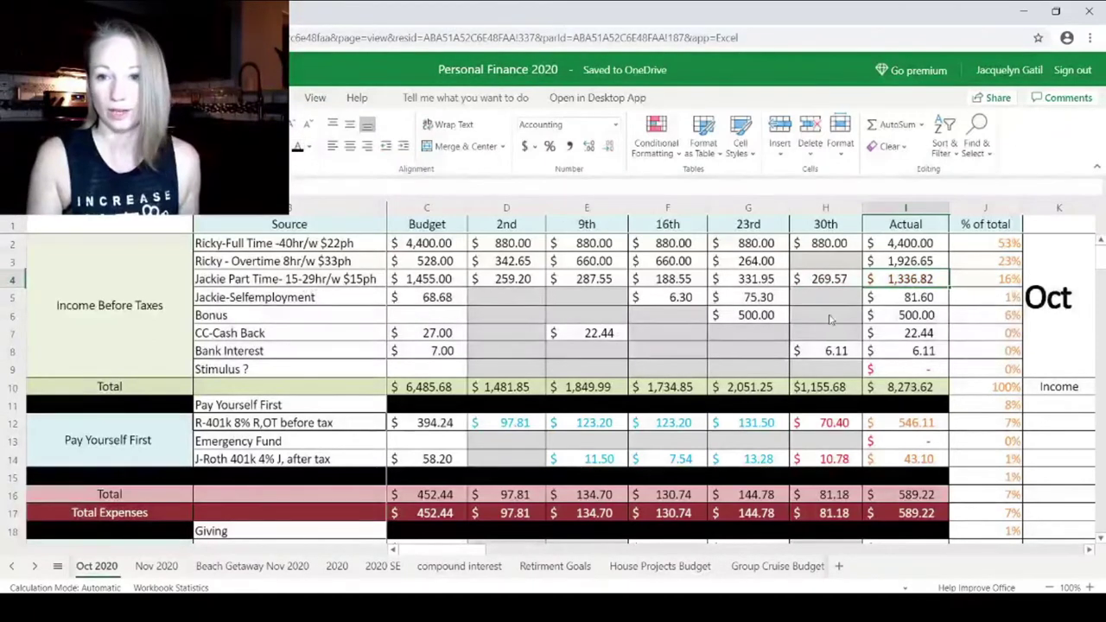
{"action": "left_click", "coordinate": [832, 352]}
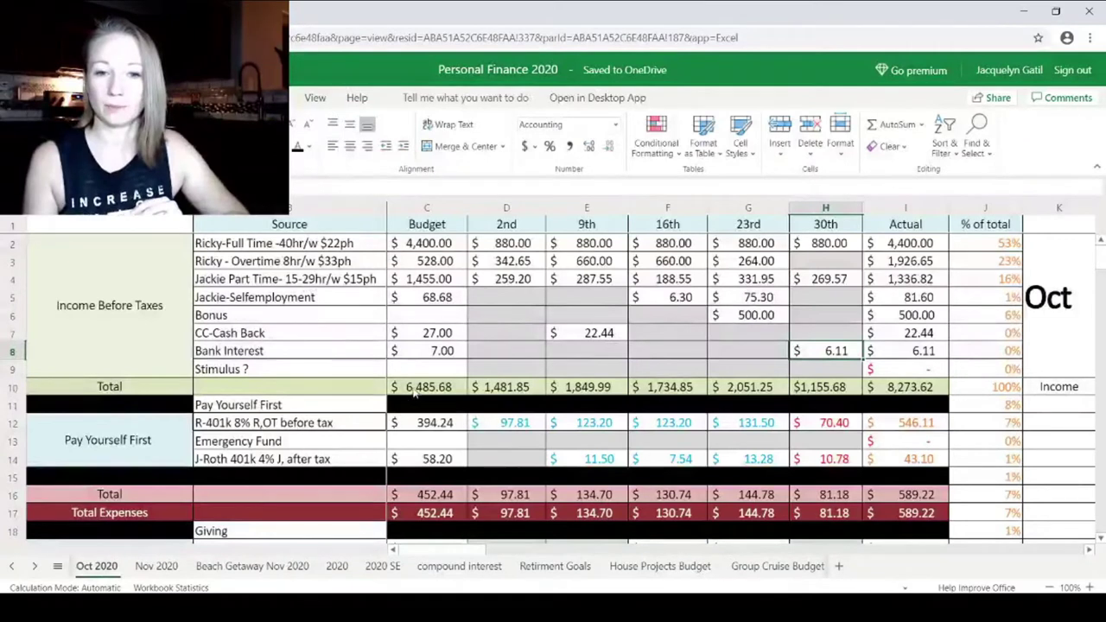
{"action": "left_click", "coordinate": [414, 391]}
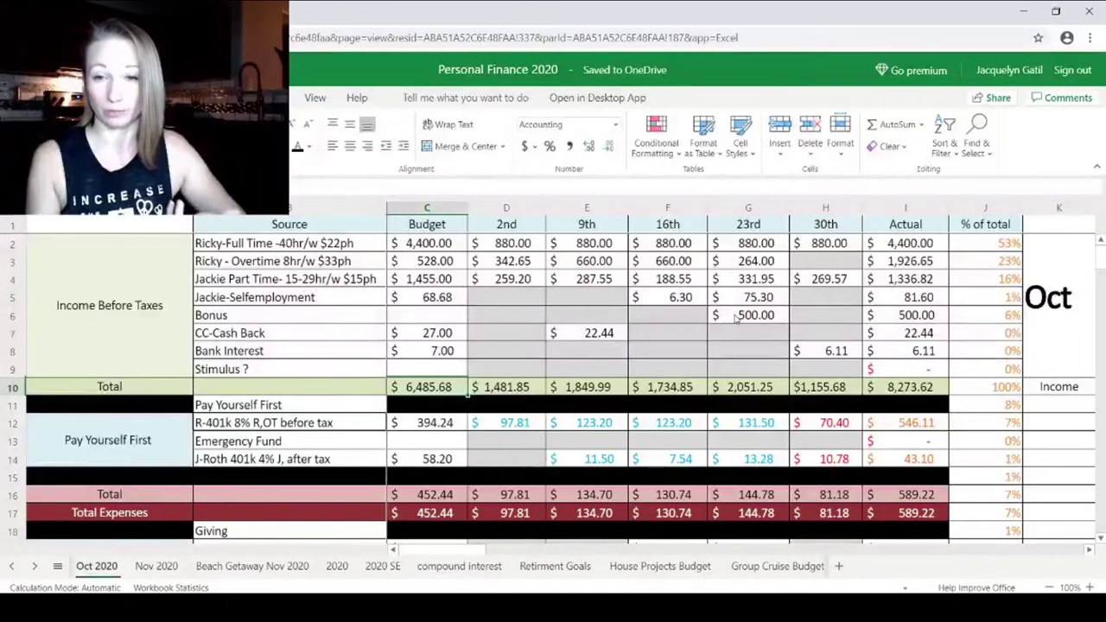
{"action": "left_click", "coordinate": [736, 317]}
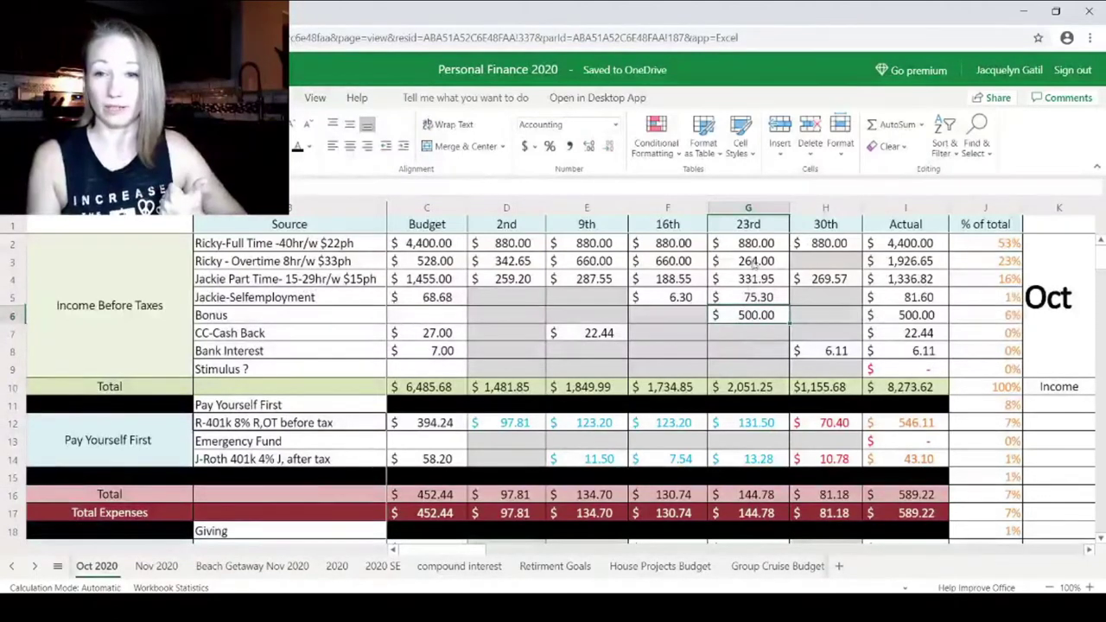
{"action": "left_click", "coordinate": [875, 278]}
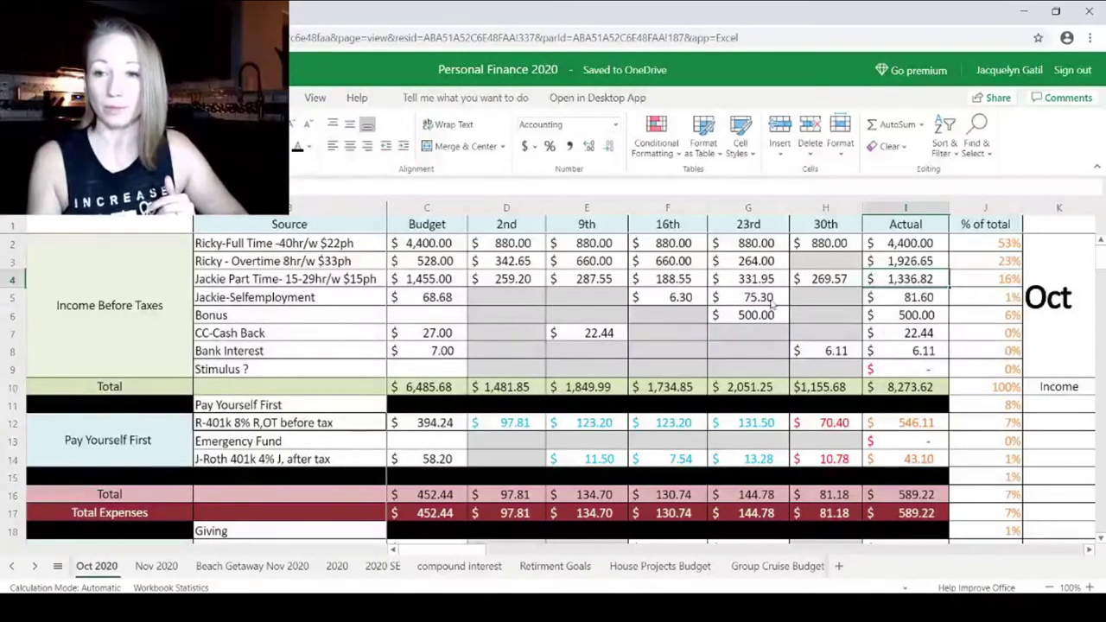
{"action": "key", "text": "Down"}
{"action": "key", "text": "Down"}
{"action": "key", "text": "Down"}
{"action": "key", "text": "Down"}
{"action": "key", "text": "Down"}
{"action": "key", "text": "Down"}
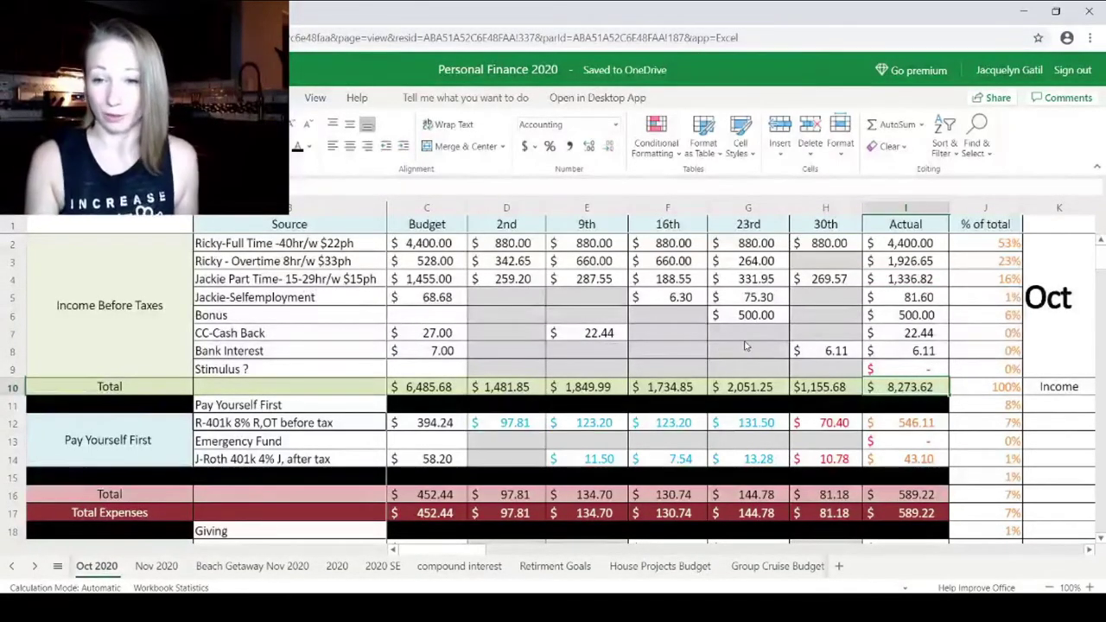
{"action": "left_click", "coordinate": [785, 300]}
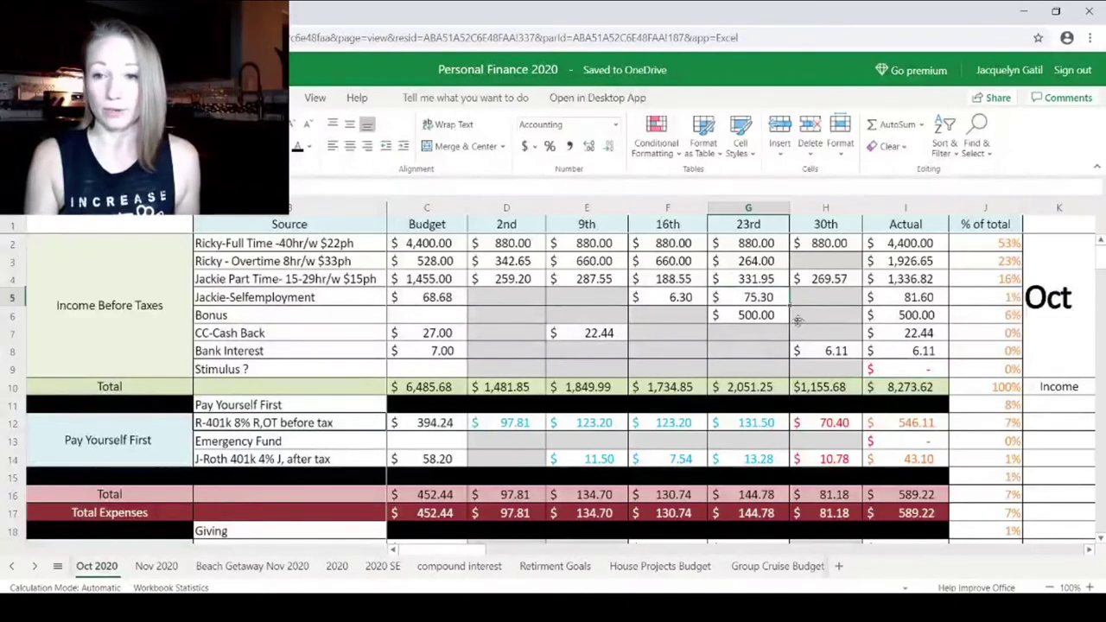
{"action": "right_click", "coordinate": [798, 321]}
{"action": "left_click", "coordinate": [767, 338]}
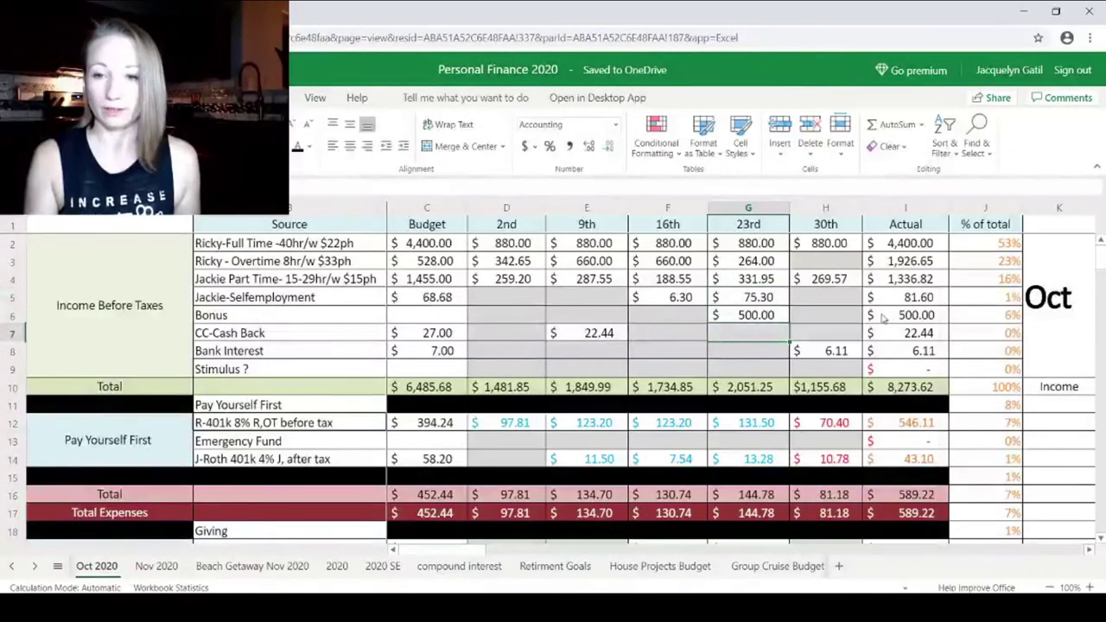
{"action": "scroll", "coordinate": [777, 357], "scroll_direction": "down", "scroll_amount": 3}
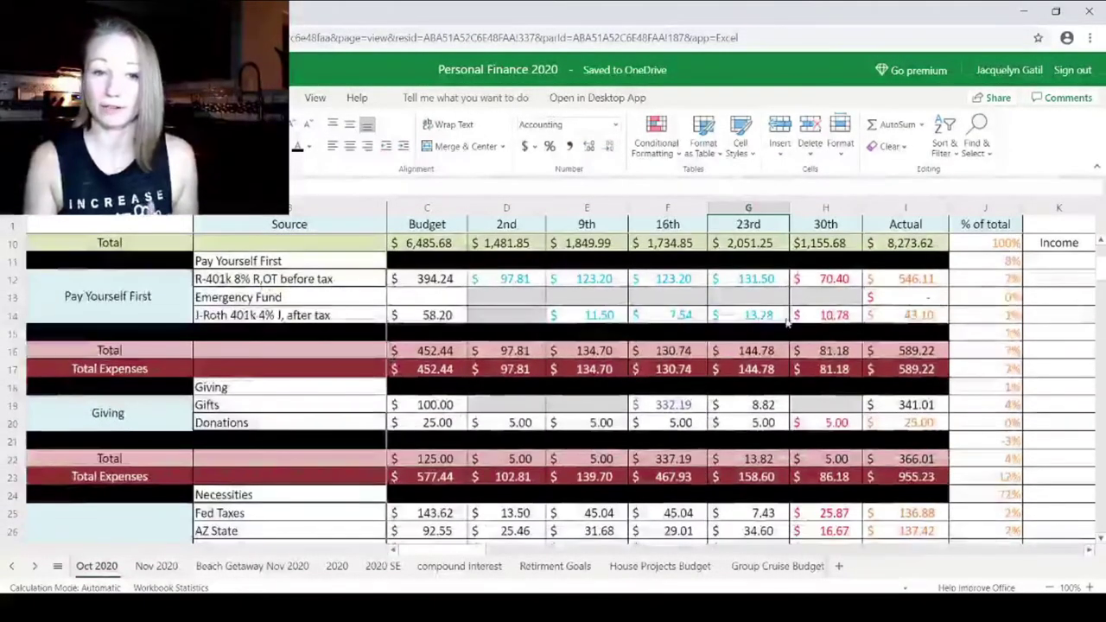
Colour the 30th 70.40 401k contribution light blue and check its Actual and budgeted amounts.
{"action": "left_click", "coordinate": [822, 282]}
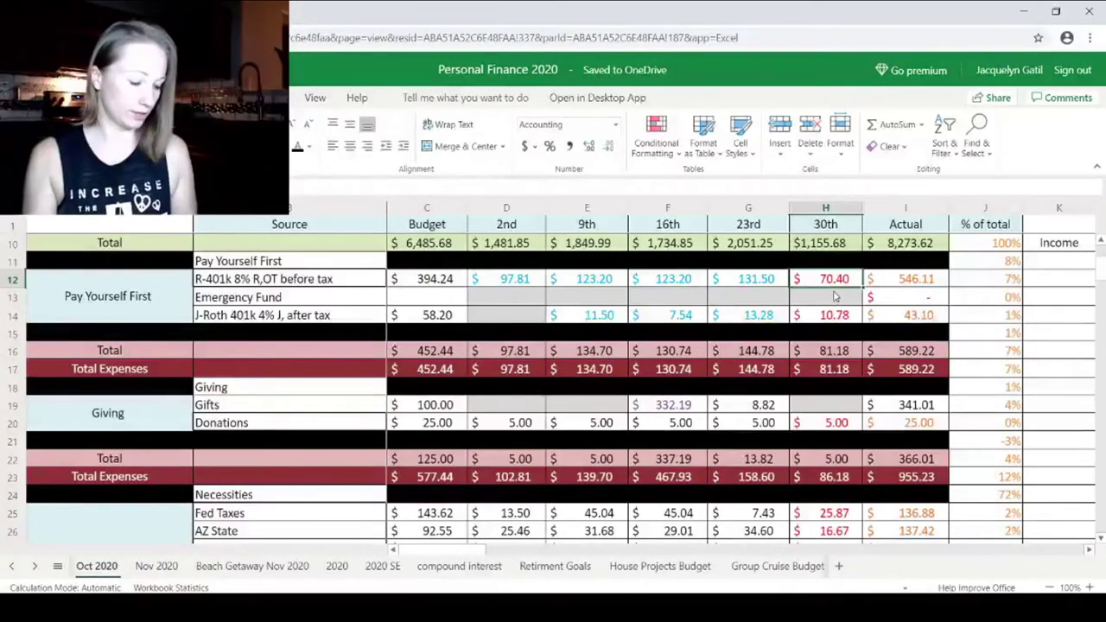
{"action": "left_click", "coordinate": [309, 147]}
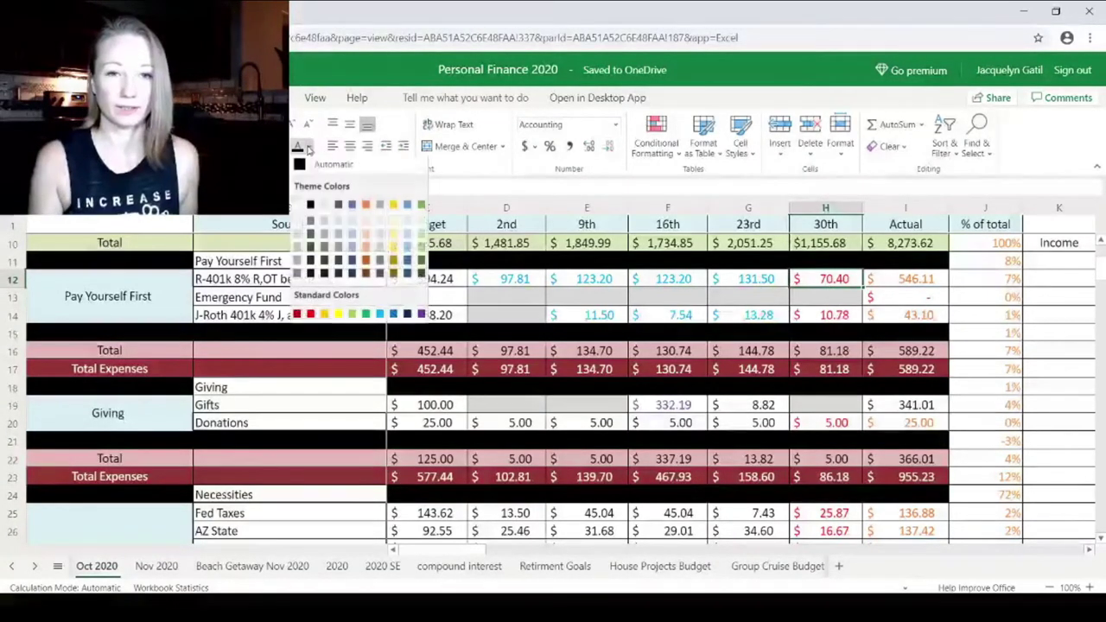
{"action": "left_click", "coordinate": [380, 314]}
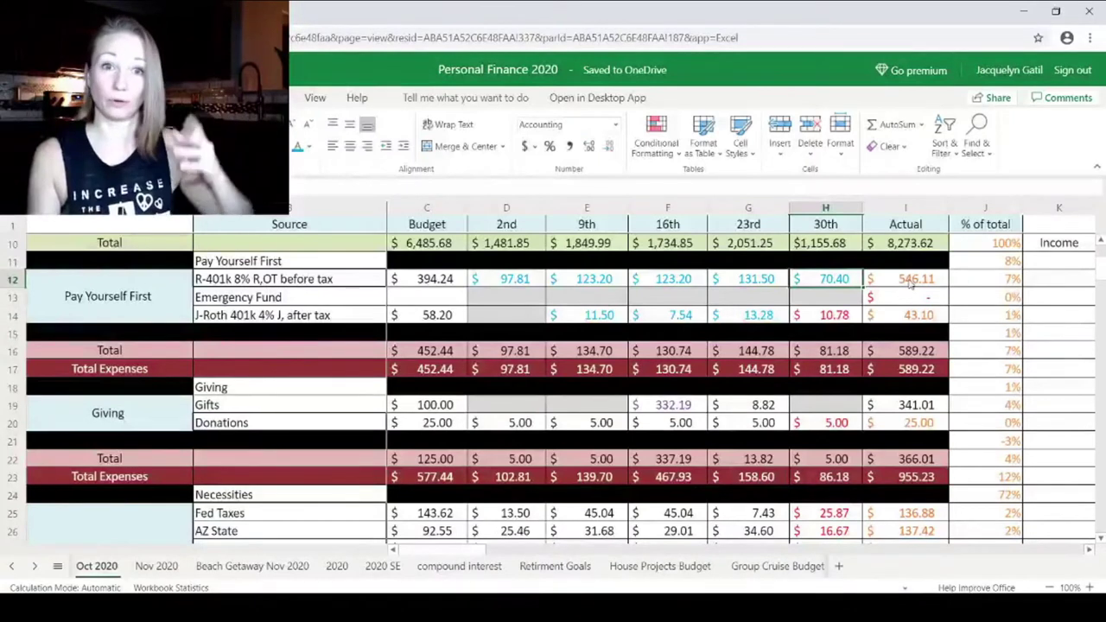
{"action": "left_click", "coordinate": [910, 284]}
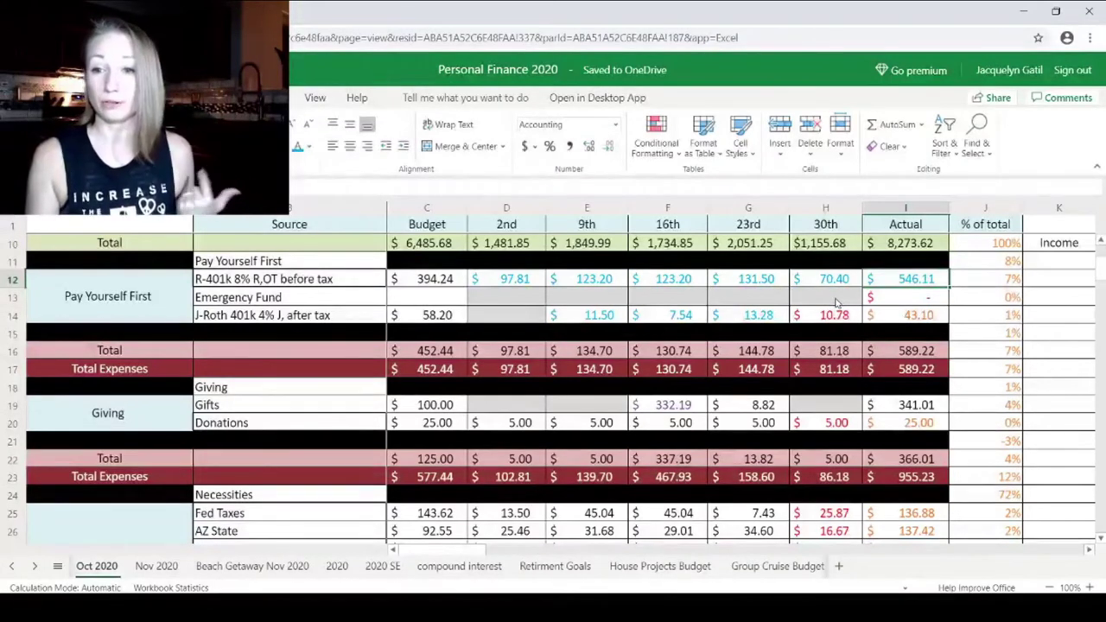
{"action": "left_click", "coordinate": [435, 284]}
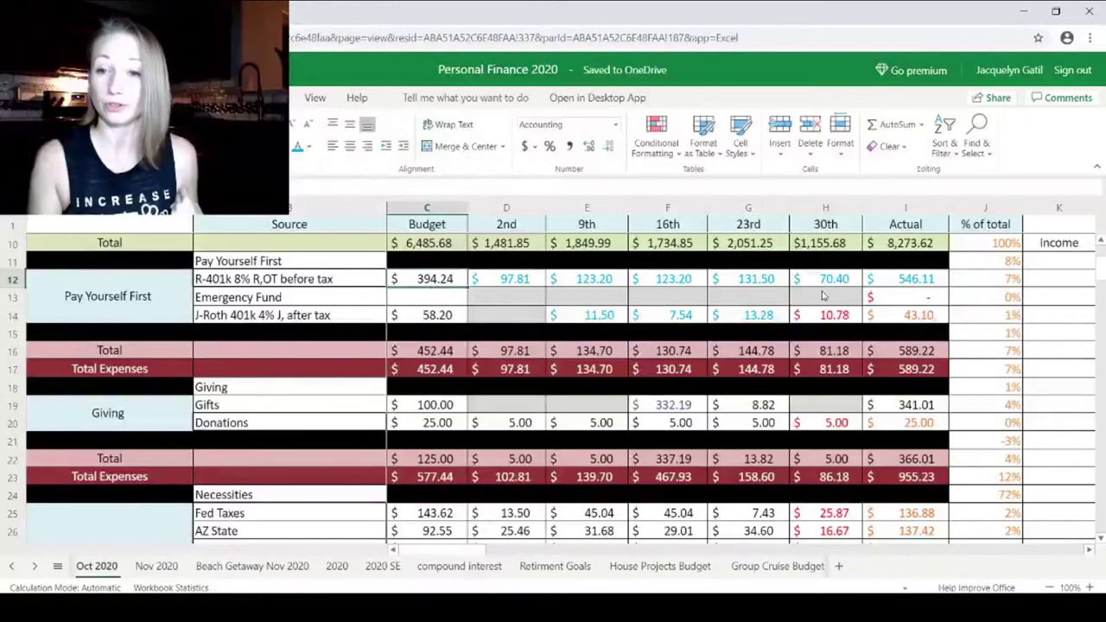
Correct the 30th Roth contribution to 10.40 and colour it and its 42.72 Actual teal.
{"action": "left_click", "coordinate": [814, 317]}
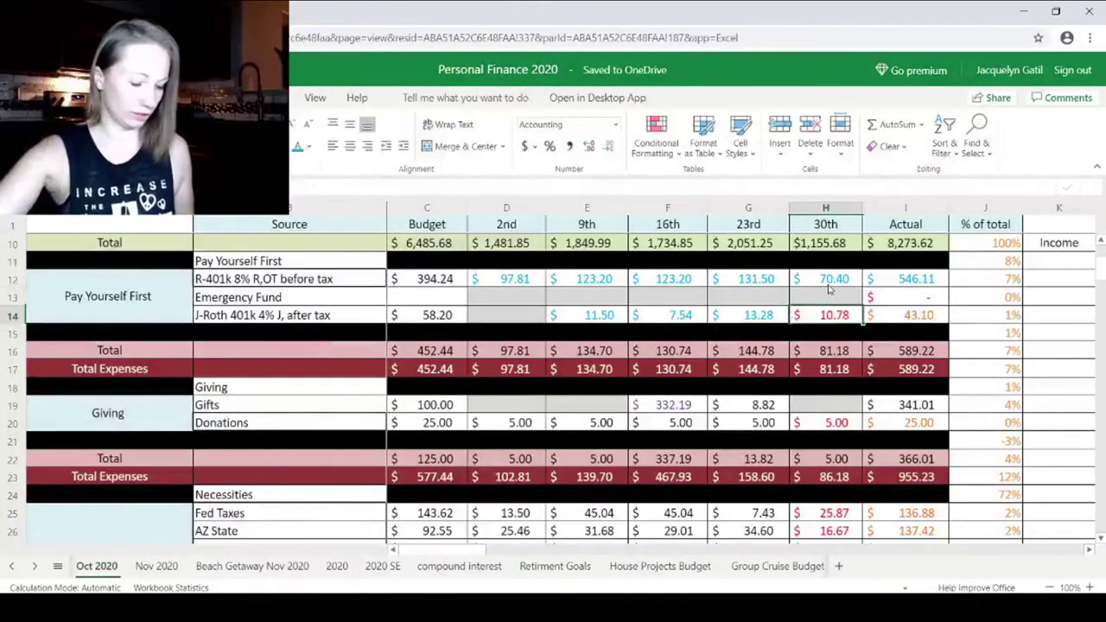
{"action": "type", "text": "10.40"}
{"action": "key", "text": "Return"}
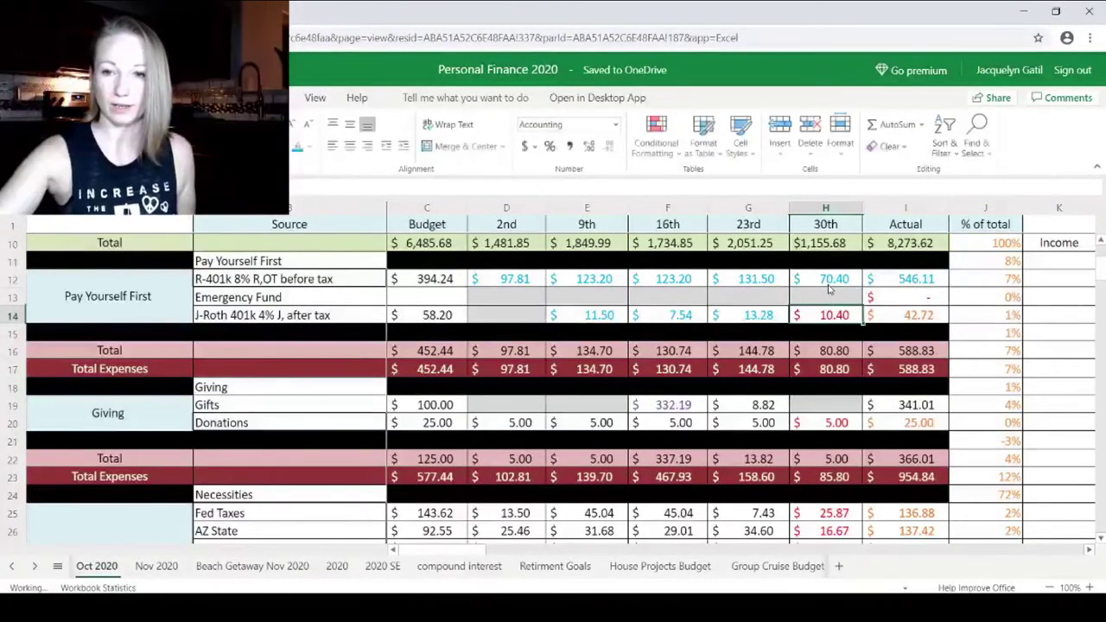
{"action": "left_click", "coordinate": [297, 148]}
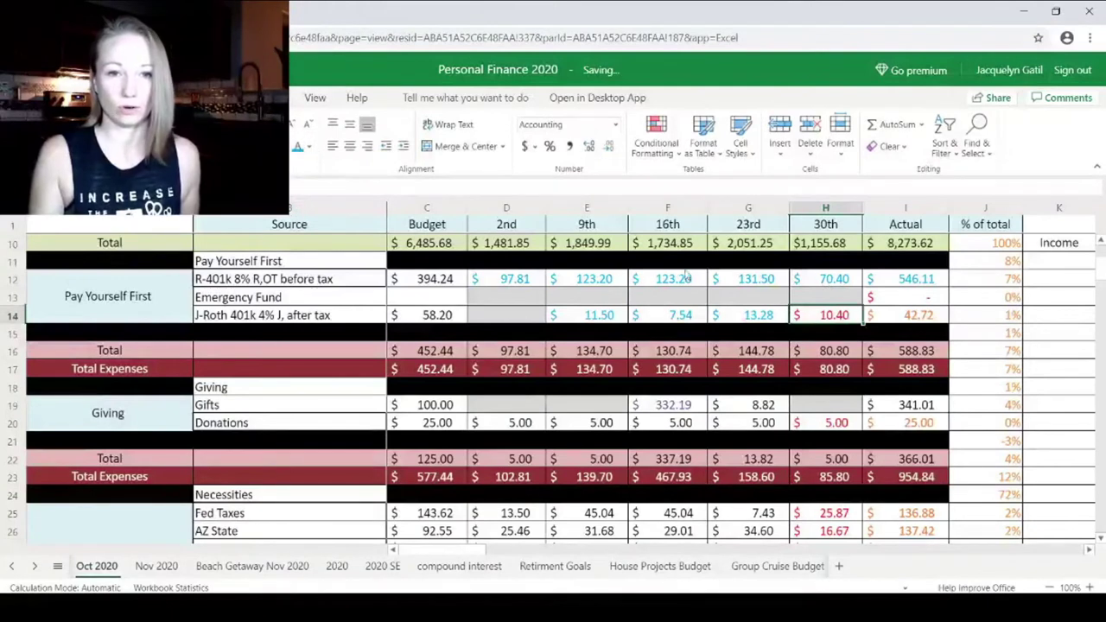
{"action": "left_click", "coordinate": [890, 322]}
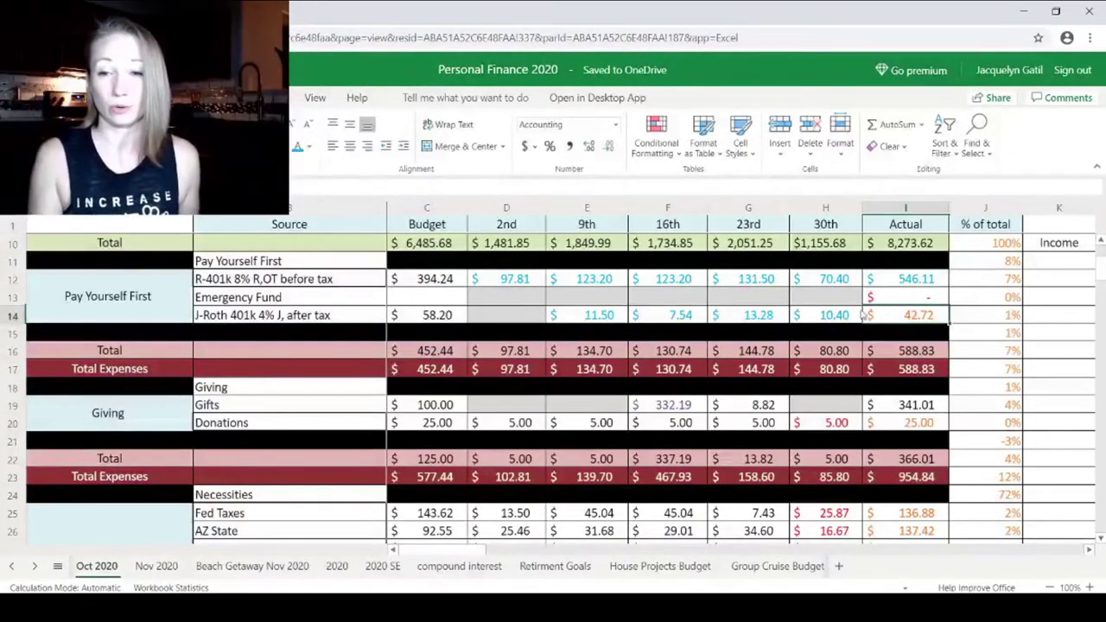
{"action": "left_click", "coordinate": [297, 148]}
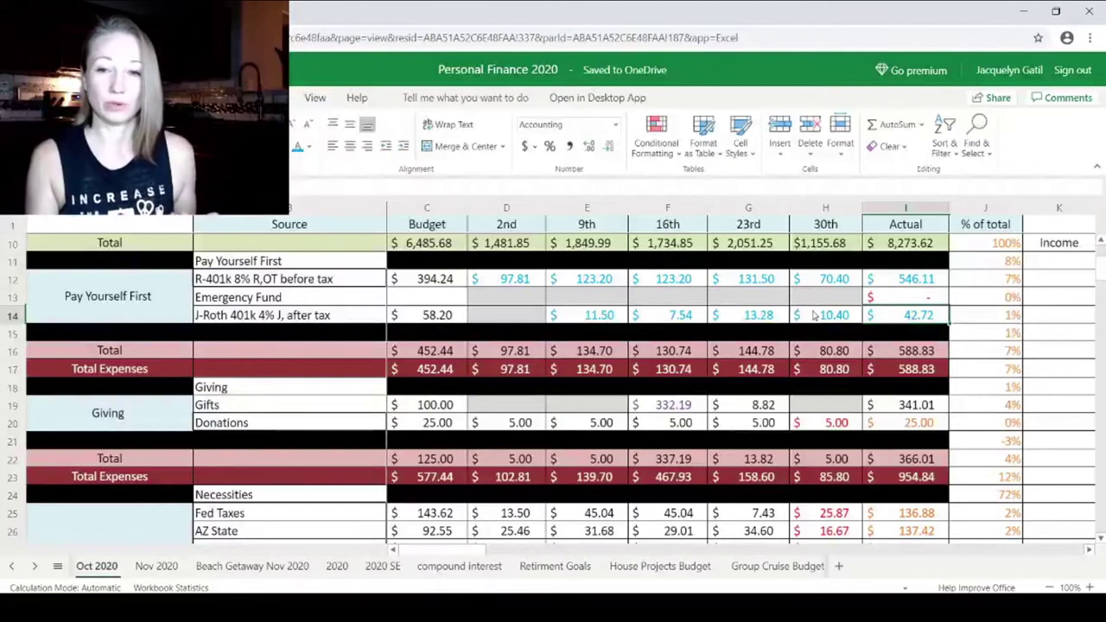
{"action": "left_click", "coordinate": [810, 317]}
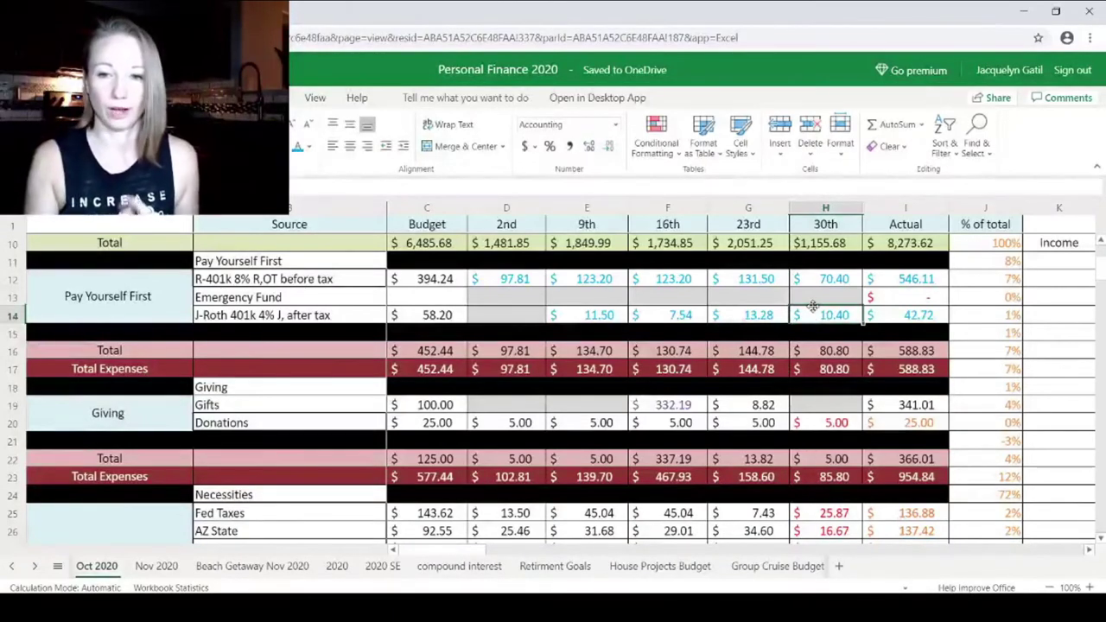
Turn the 30th 5.00 donation and the 25.00 Donations Actual total black.
{"action": "scroll", "coordinate": [813, 306], "scroll_direction": "down", "scroll_amount": 3}
{"action": "left_click", "coordinate": [859, 263]}
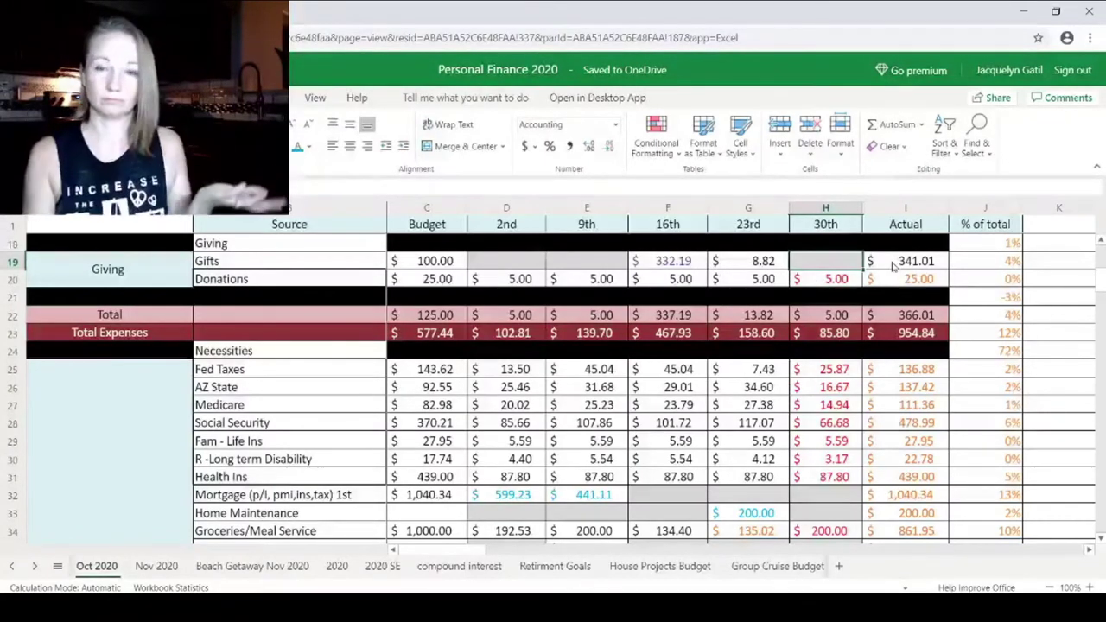
{"action": "left_click", "coordinate": [822, 284]}
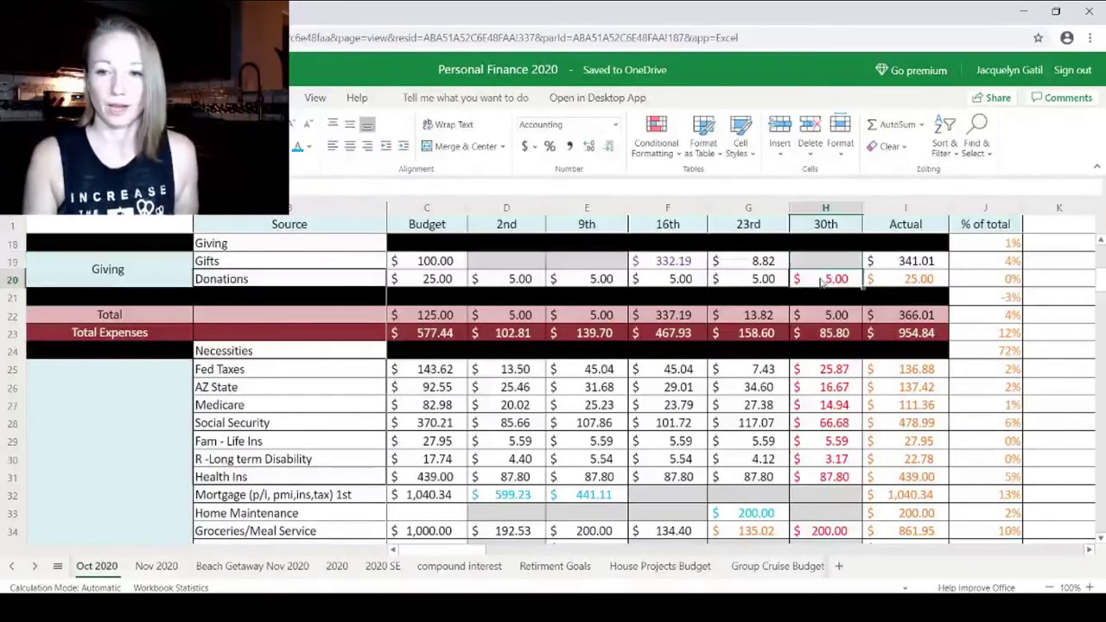
{"action": "left_click", "coordinate": [308, 147]}
{"action": "left_click", "coordinate": [316, 169]}
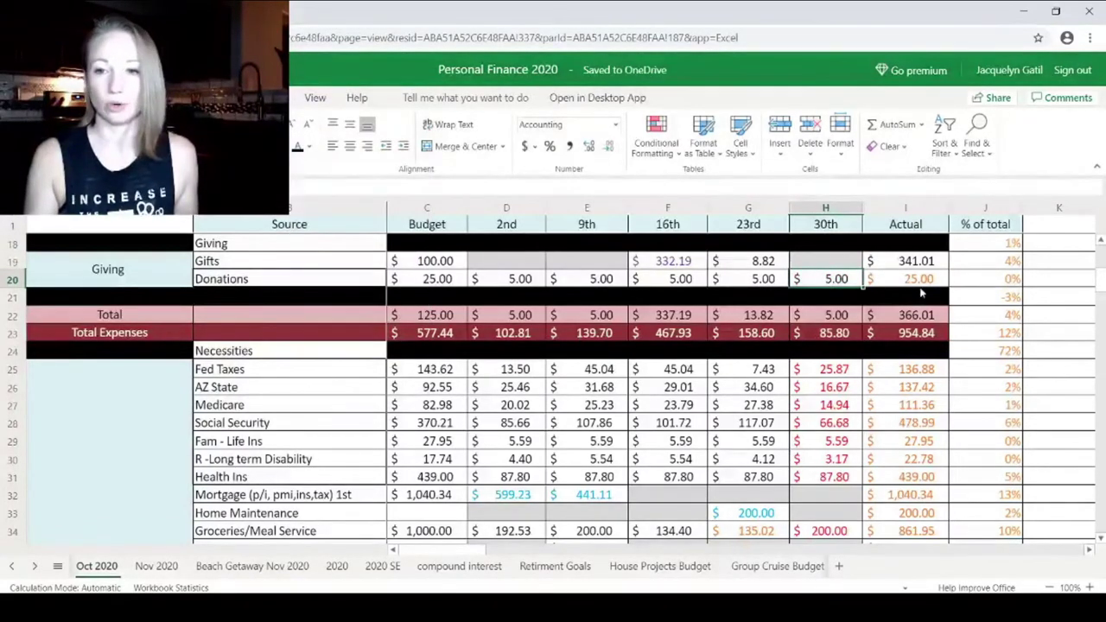
{"action": "left_click", "coordinate": [921, 281]}
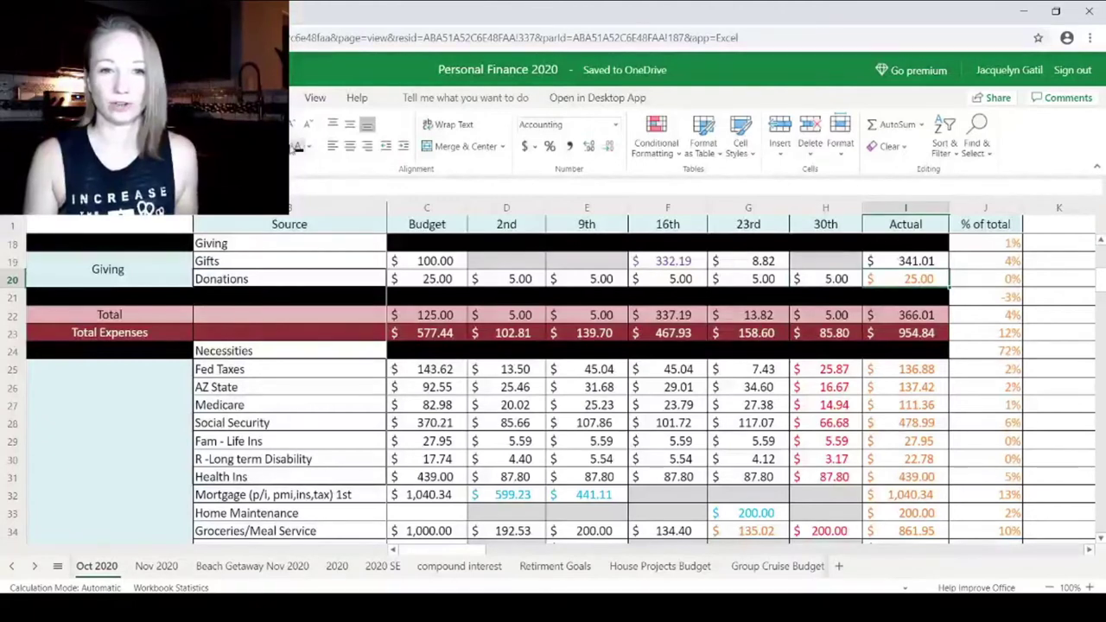
{"action": "left_click", "coordinate": [298, 147]}
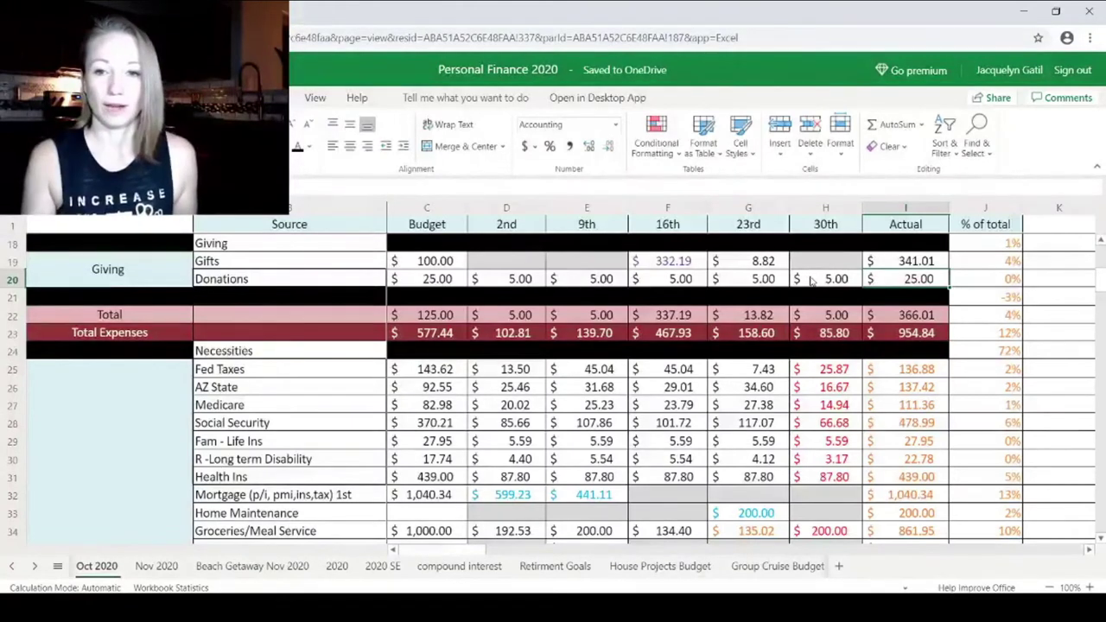
{"action": "scroll", "coordinate": [812, 279], "scroll_direction": "down", "scroll_amount": 2}
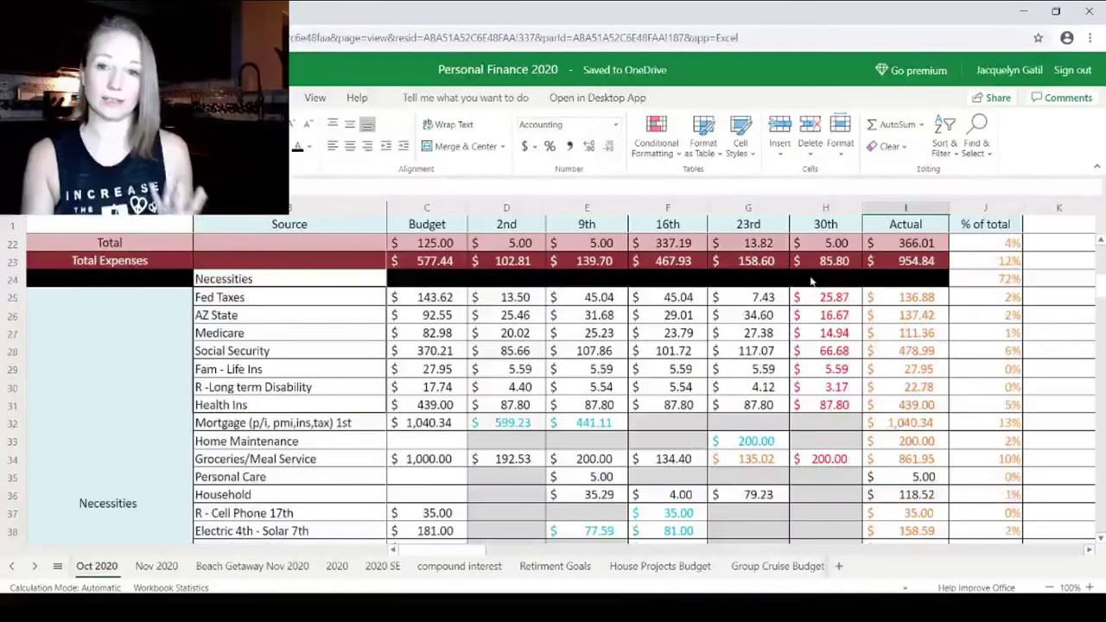
{"action": "scroll", "coordinate": [812, 279], "scroll_direction": "down", "scroll_amount": 2}
{"action": "scroll", "coordinate": [812, 285], "scroll_direction": "up", "scroll_amount": 2}
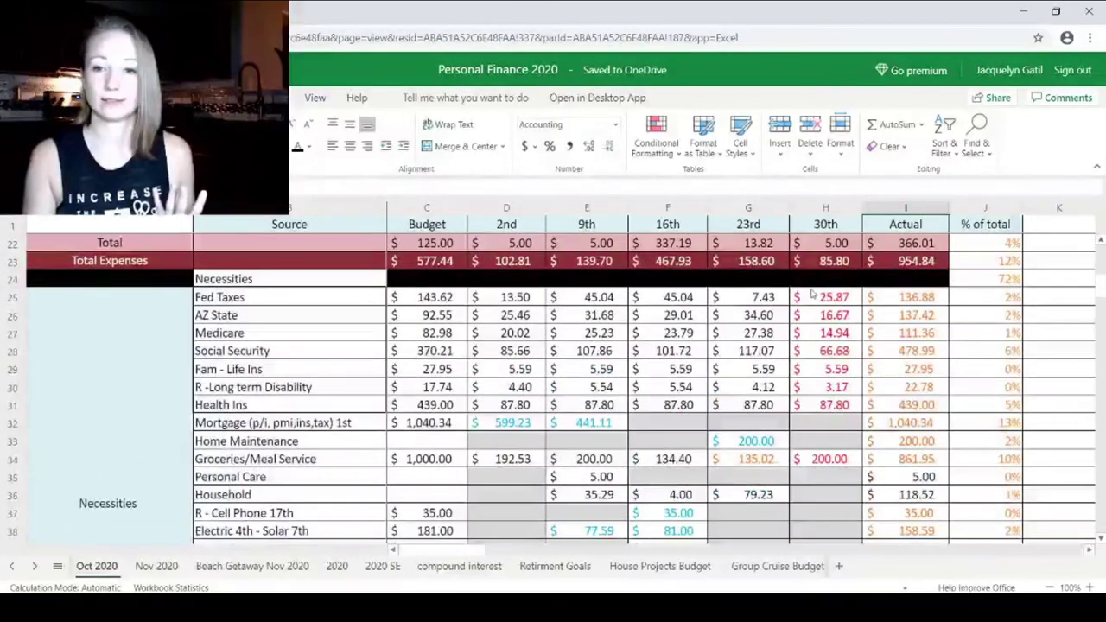
{"action": "left_click", "coordinate": [821, 298]}
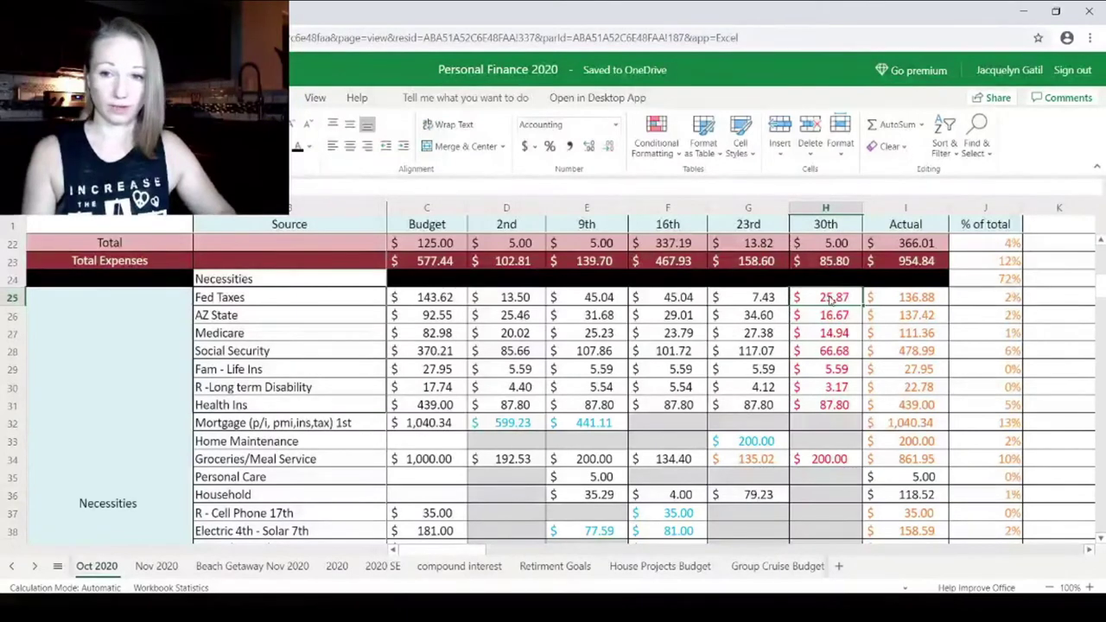
Enter 0, 20.27, 15.39 and 65.83 for the 30th Fed Taxes, AZ State, Medicare and Social Security.
{"action": "type", "text": "0"}
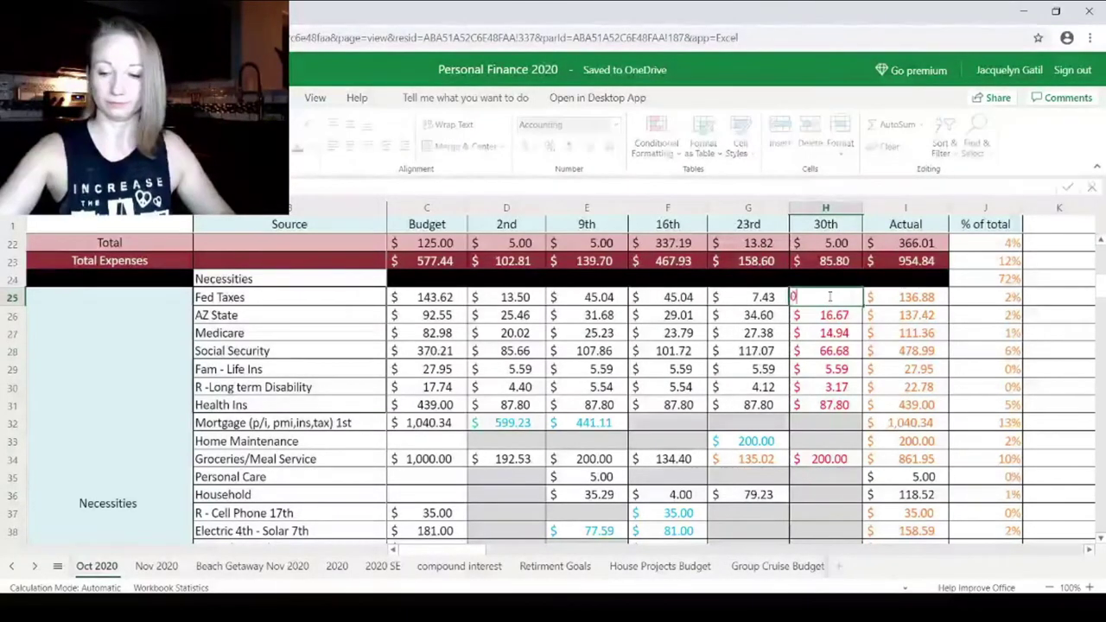
{"action": "key", "text": "Return"}
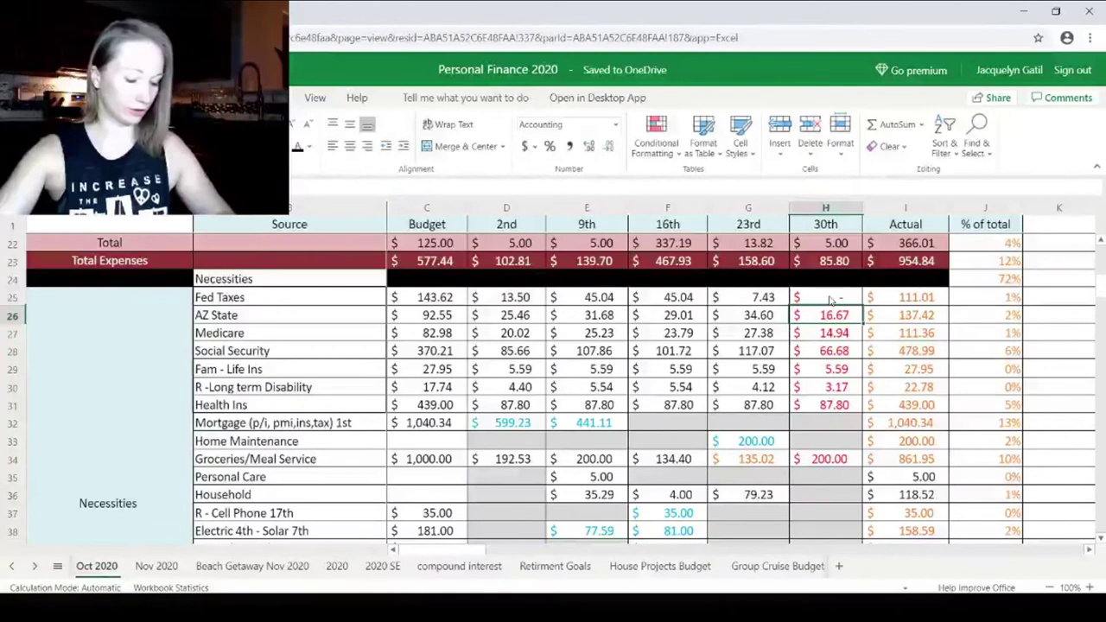
{"action": "type", "text": "20.27"}
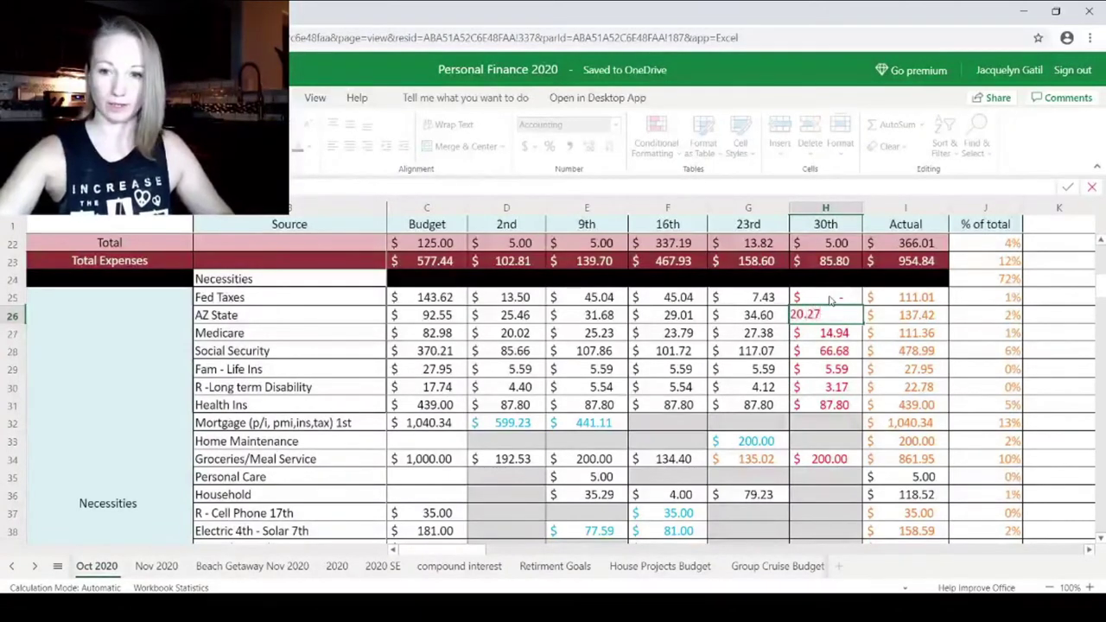
{"action": "key", "text": "Return"}
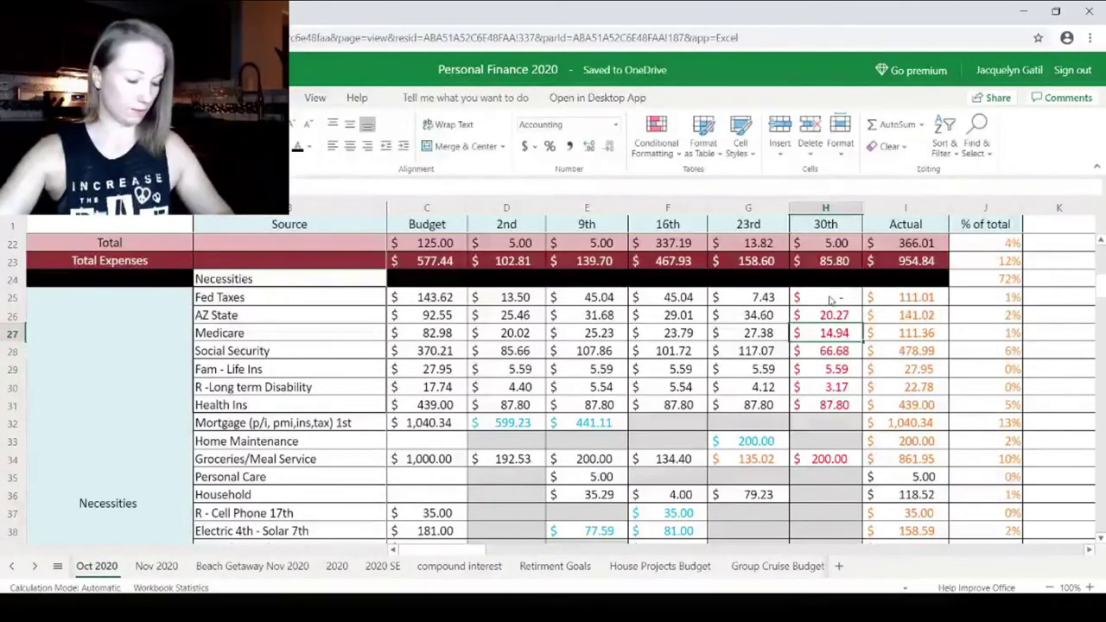
{"action": "type", "text": "15.35"}
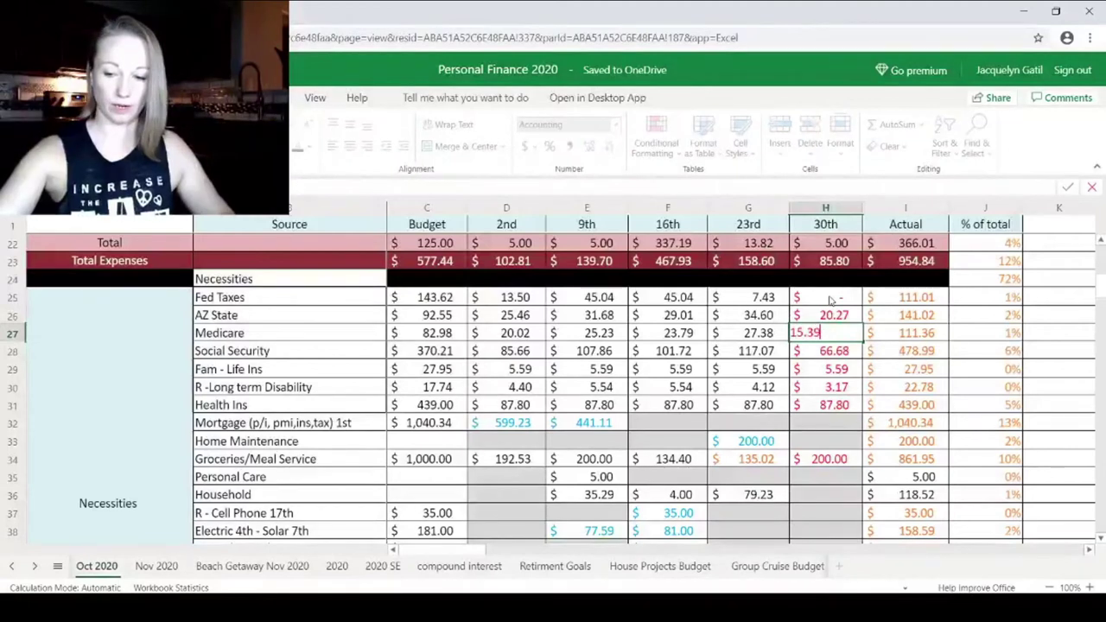
{"action": "key", "text": "Return"}
{"action": "type", "text": "65"}
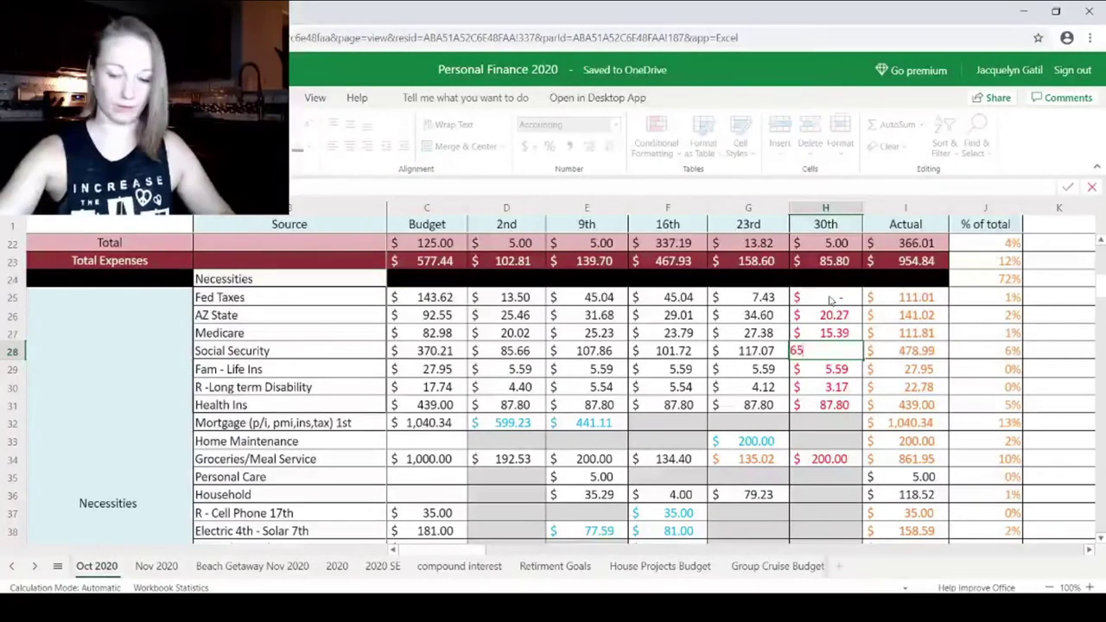
{"action": "type", "text": ".83"}
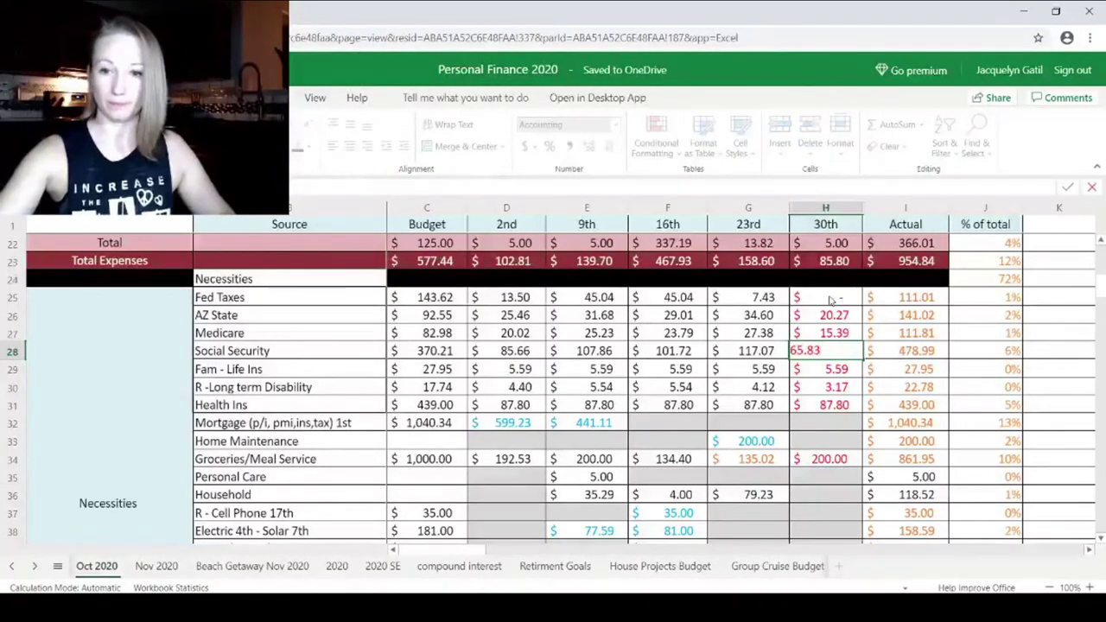
{"action": "key", "text": "Return"}
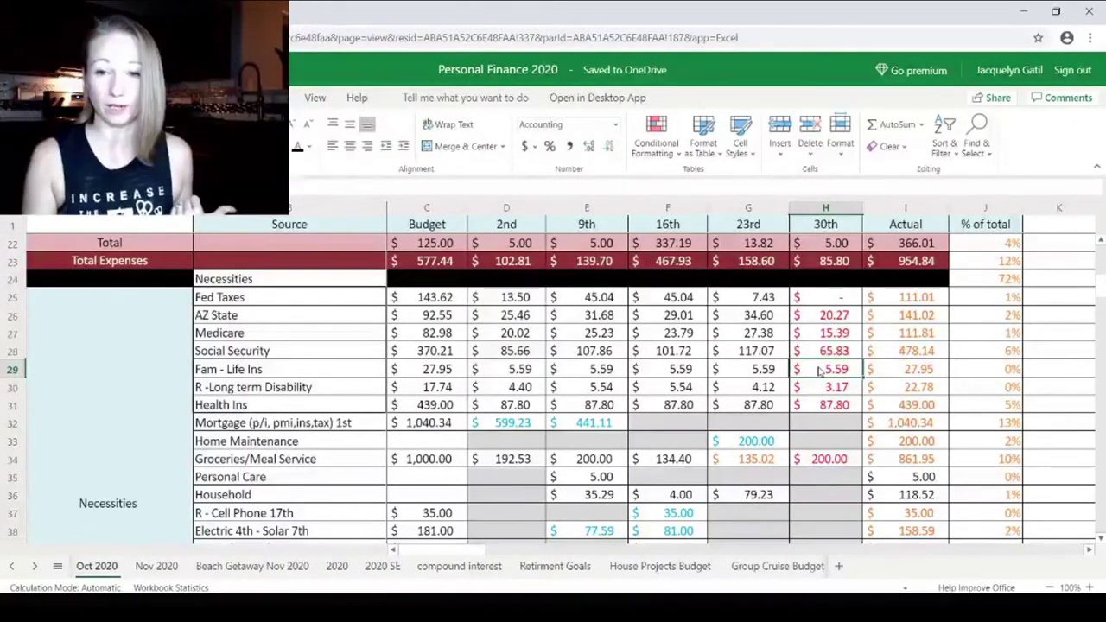
{"action": "left_click", "coordinate": [812, 391]}
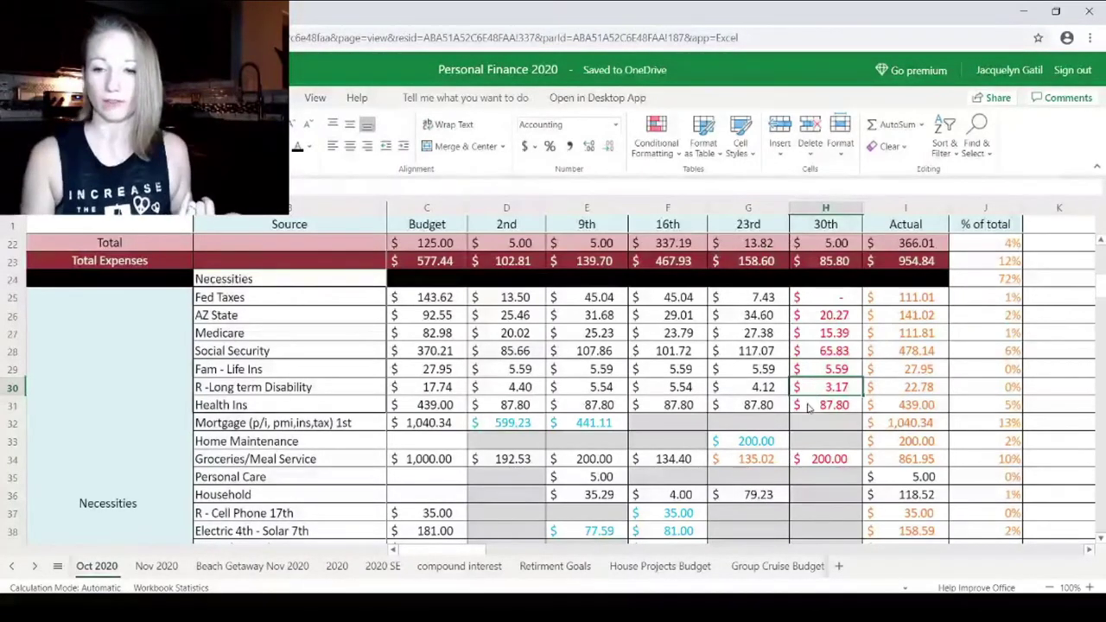
{"action": "left_click", "coordinate": [810, 407]}
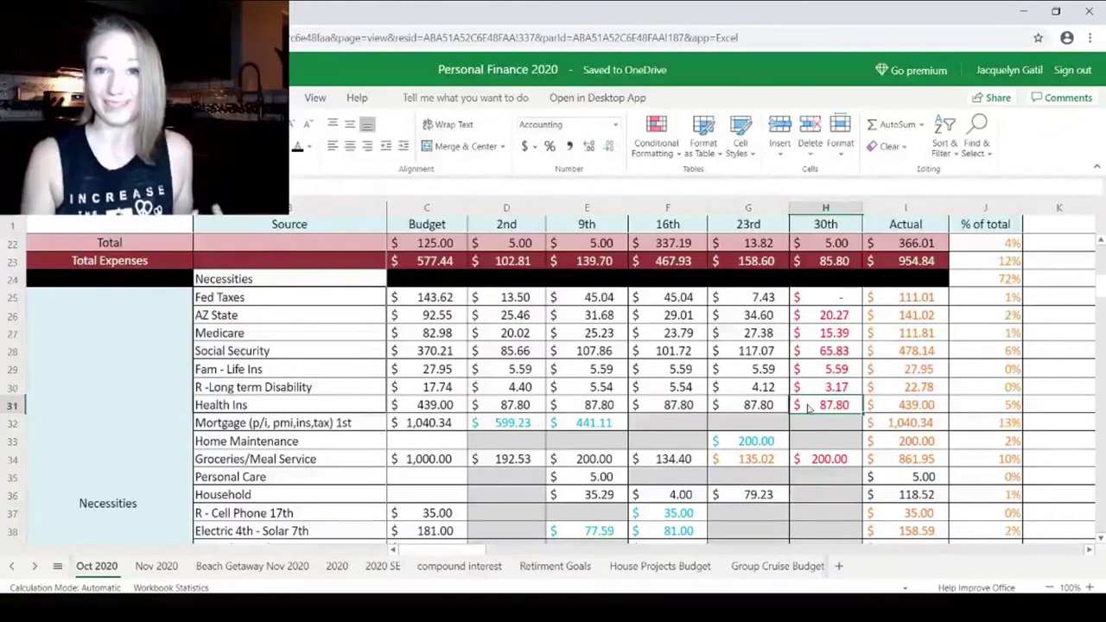
{"action": "left_click", "coordinate": [833, 299]}
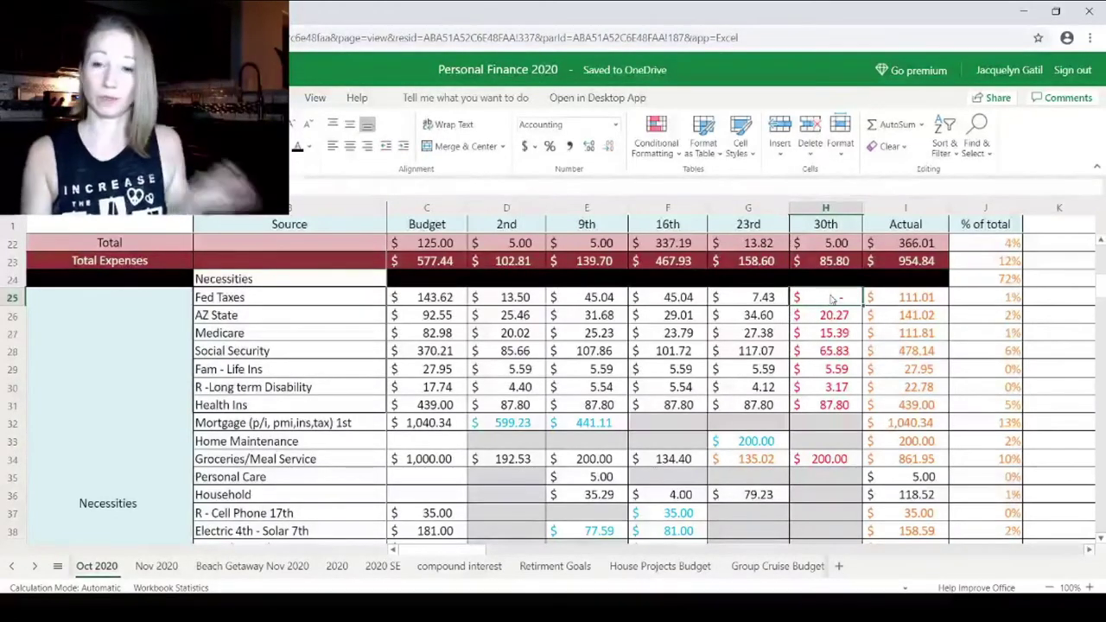
Turn the paid 30th tax and insurance amounts, their Actuals, and the mortgage payments black.
{"action": "left_click_drag", "start_coordinate": [830, 297], "coordinate": [897, 405]}
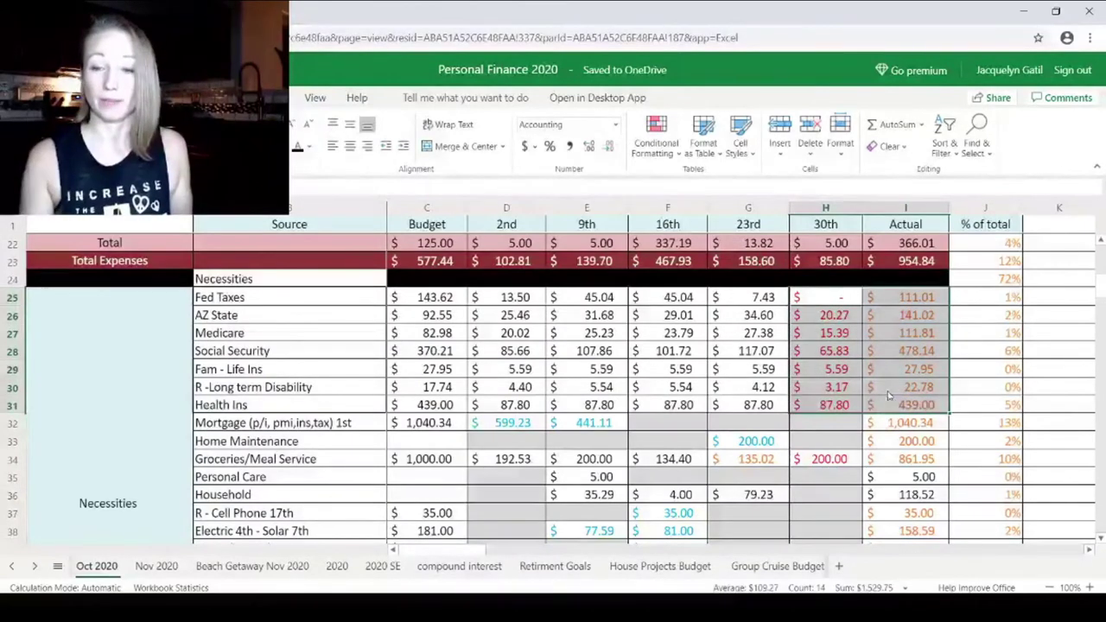
{"action": "left_click", "coordinate": [298, 149]}
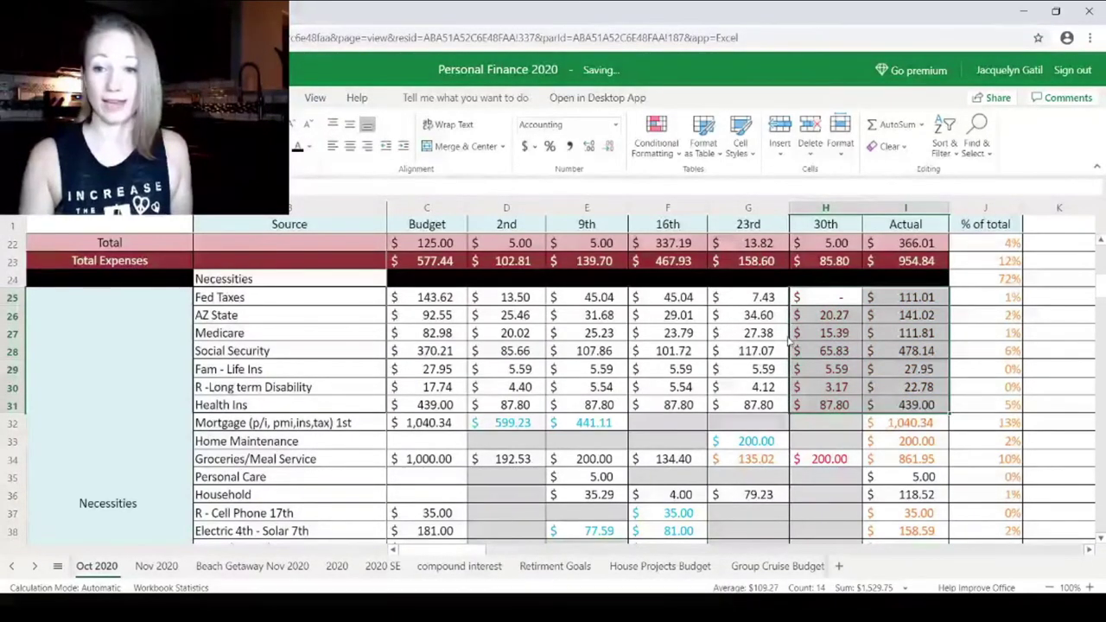
{"action": "left_click", "coordinate": [827, 410]}
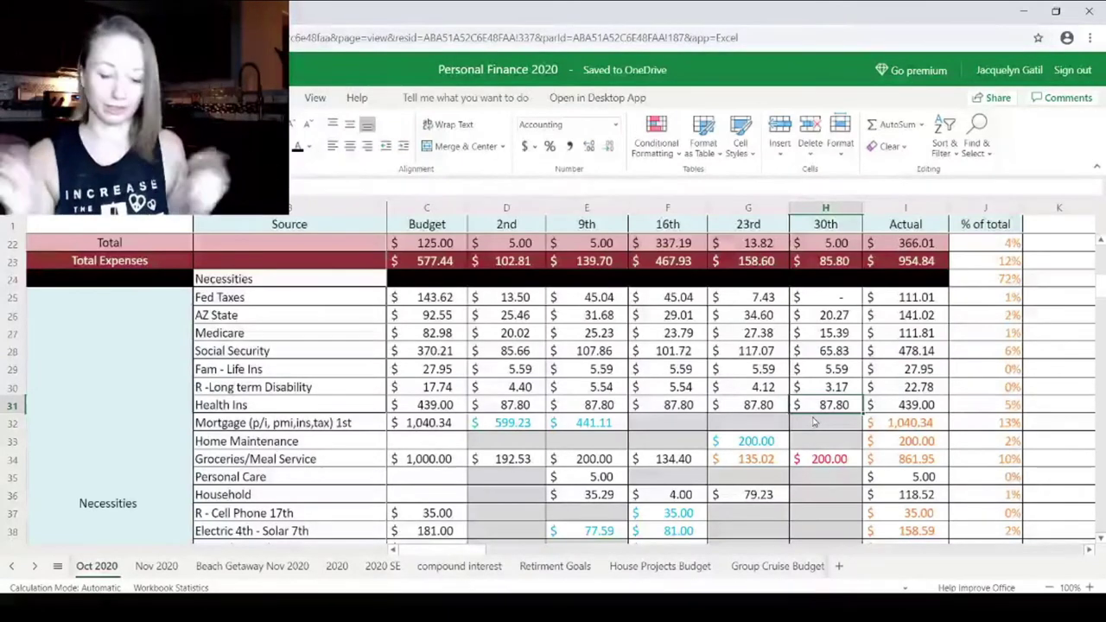
{"action": "scroll", "coordinate": [817, 389], "scroll_direction": "down", "scroll_amount": 2}
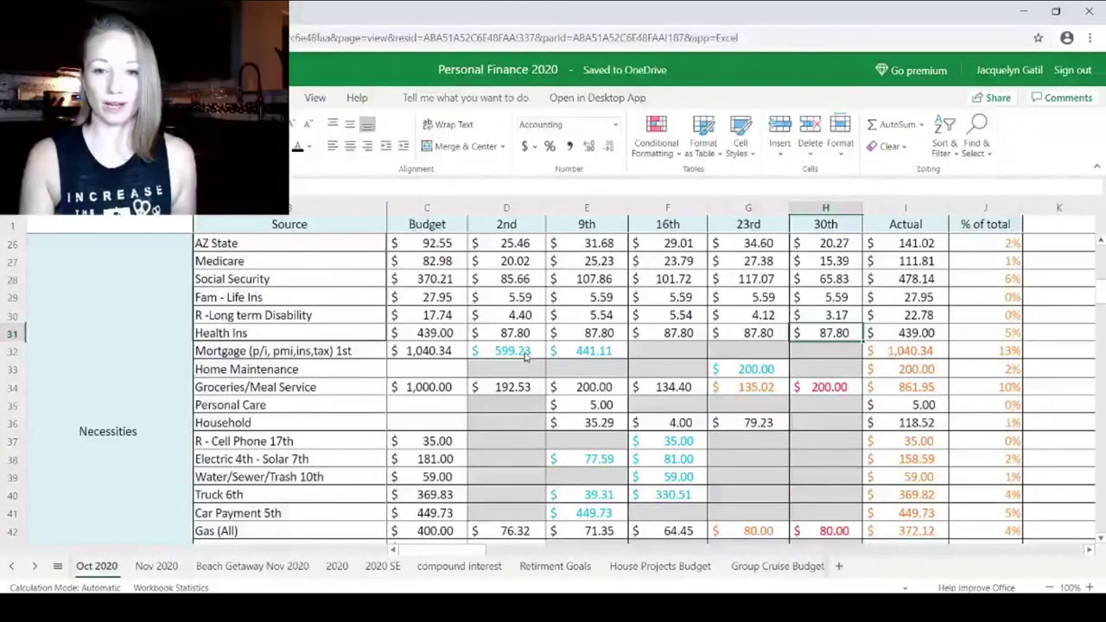
{"action": "left_click_drag", "start_coordinate": [543, 351], "coordinate": [585, 353]}
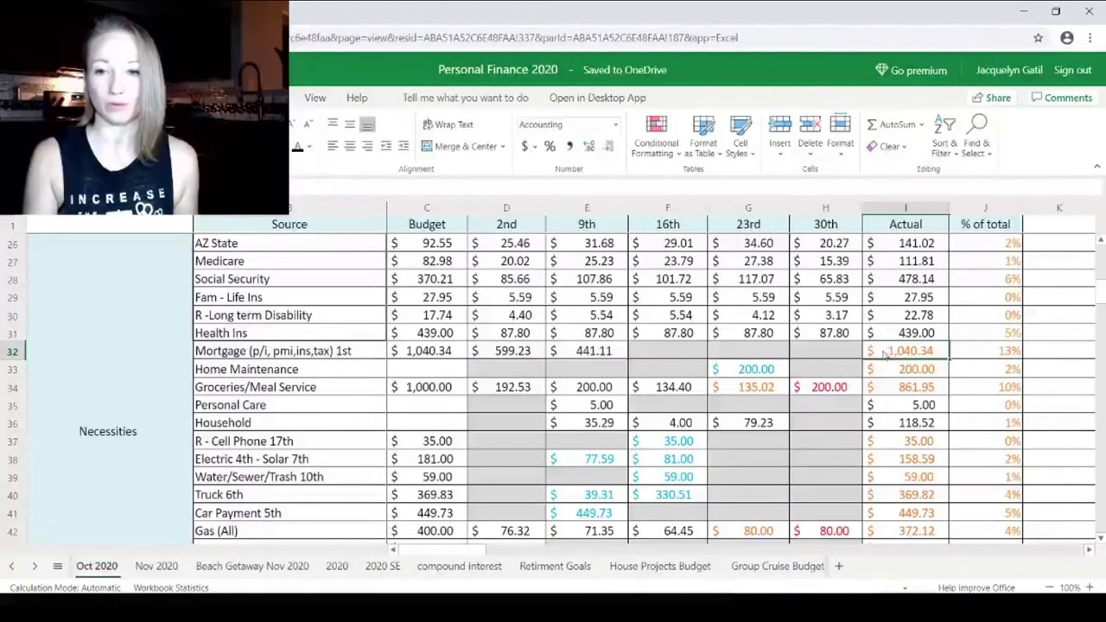
{"action": "left_click", "coordinate": [297, 148]}
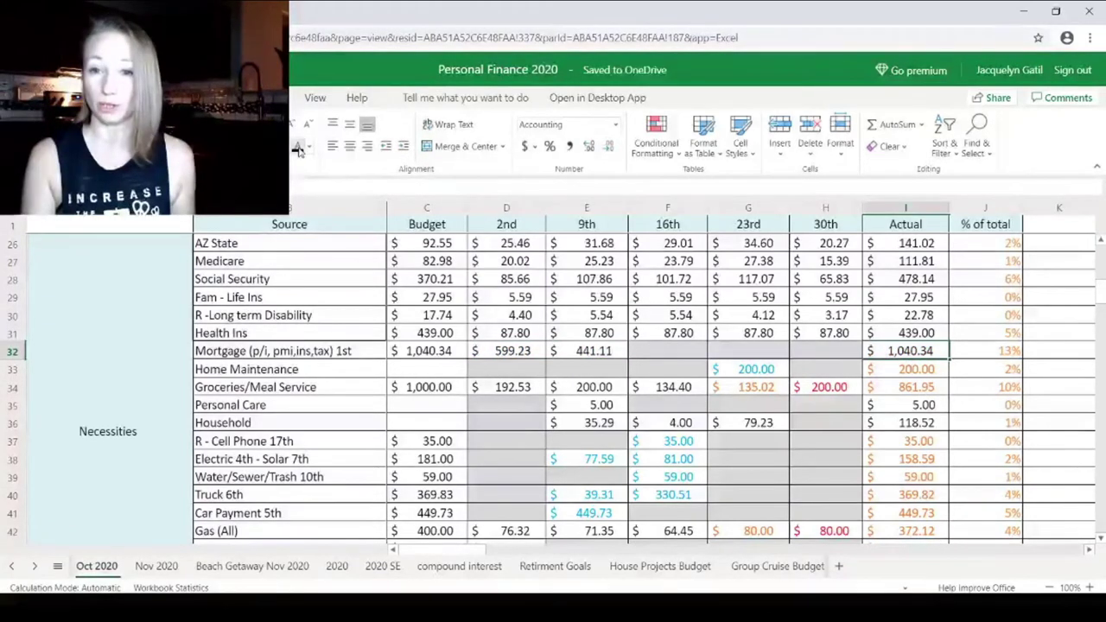
Change the last Necessities item's 23rd amount to 100.
{"action": "left_click", "coordinate": [759, 373]}
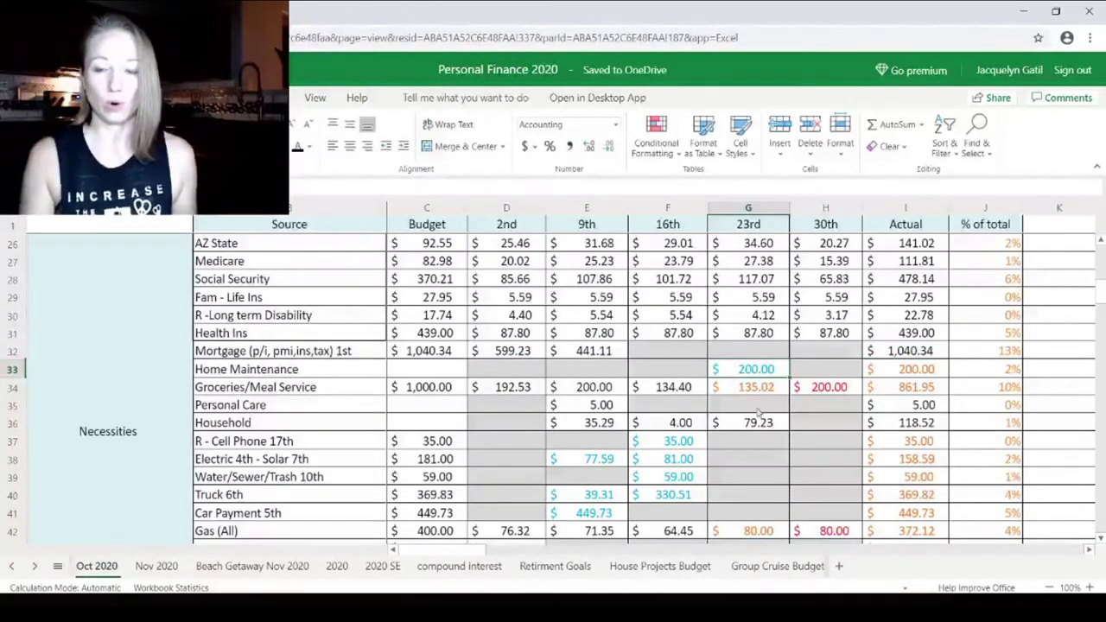
{"action": "scroll", "coordinate": [758, 419], "scroll_direction": "down", "scroll_amount": 2}
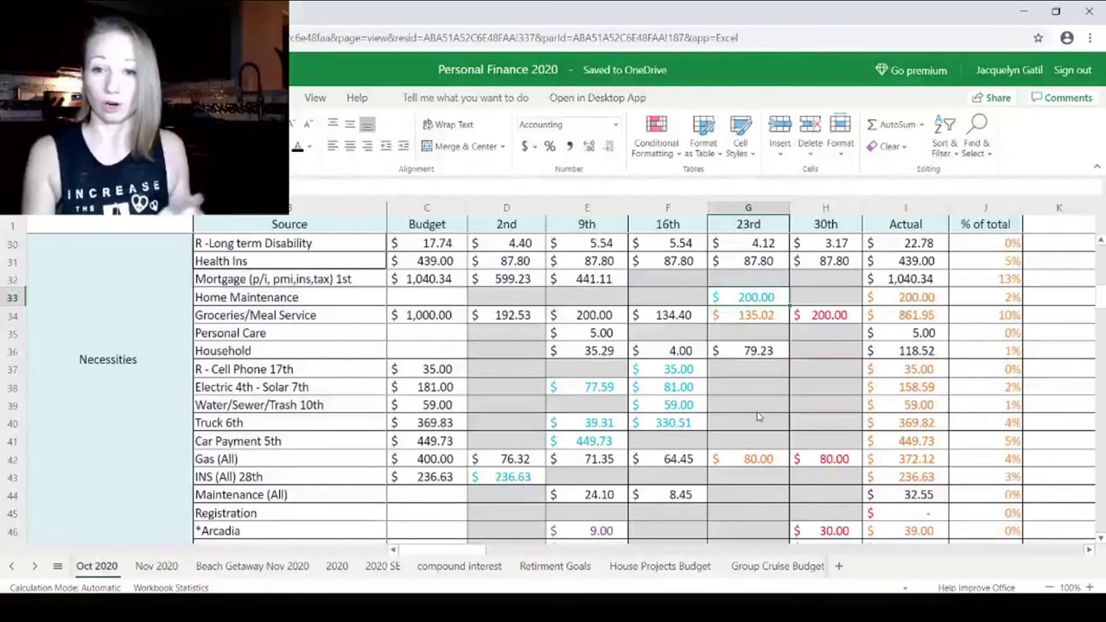
{"action": "scroll", "coordinate": [758, 407], "scroll_direction": "down", "scroll_amount": 2}
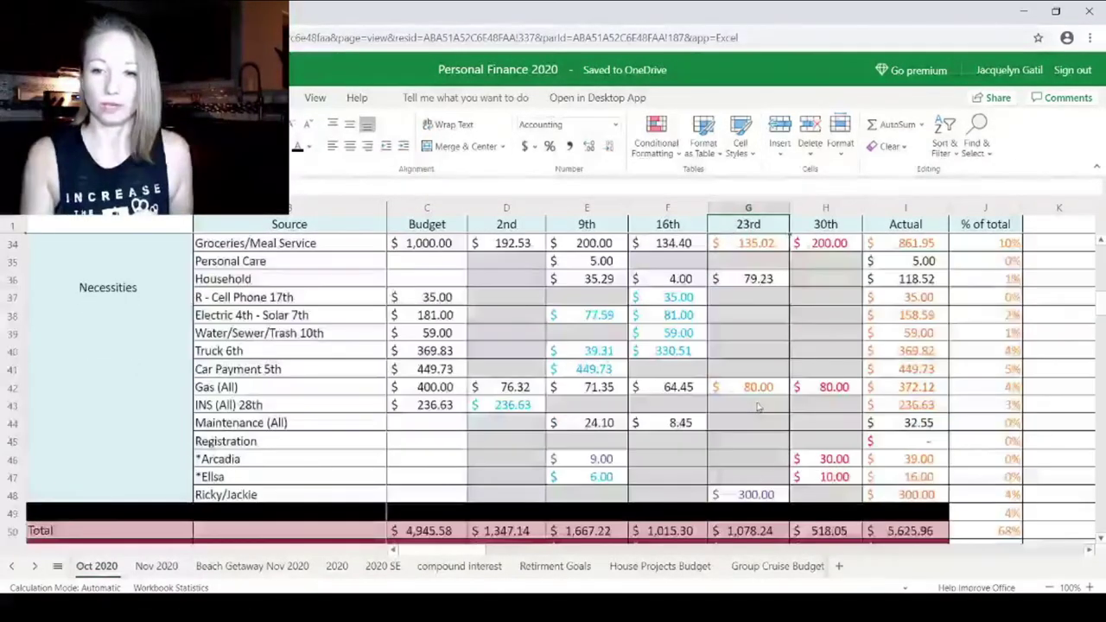
{"action": "left_click", "coordinate": [761, 499]}
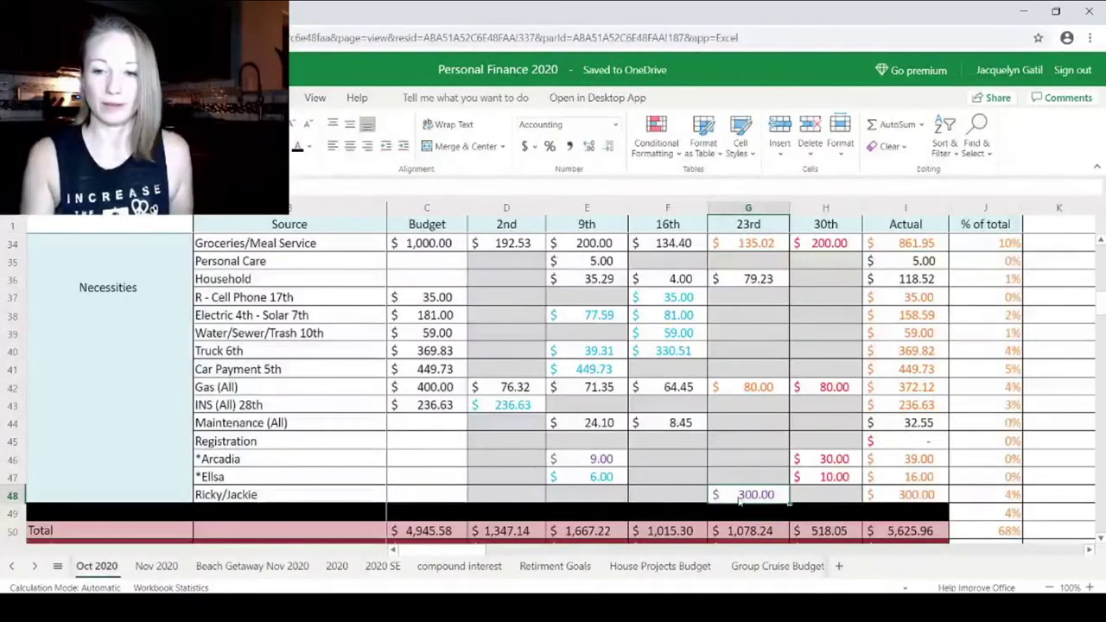
{"action": "type", "text": "100"}
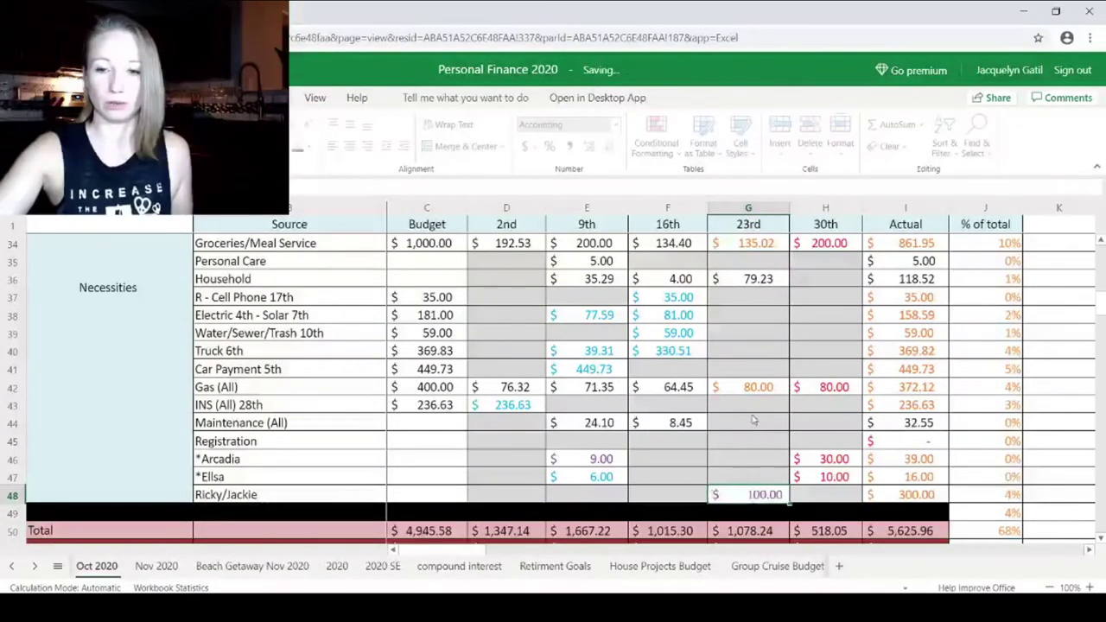
{"action": "key", "text": "Return"}
Log Home Maintenance as 400 on the 23rd and 23.38 on the 30th, coloured black.
{"action": "scroll", "coordinate": [753, 421], "scroll_direction": "up", "scroll_amount": 3}
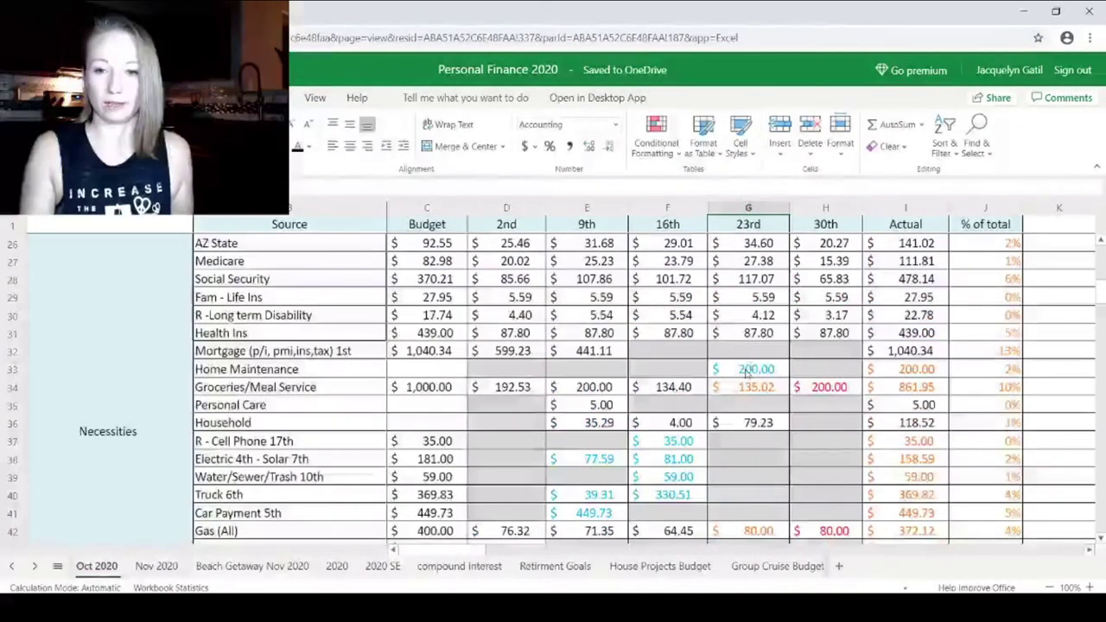
{"action": "type", "text": "4"}
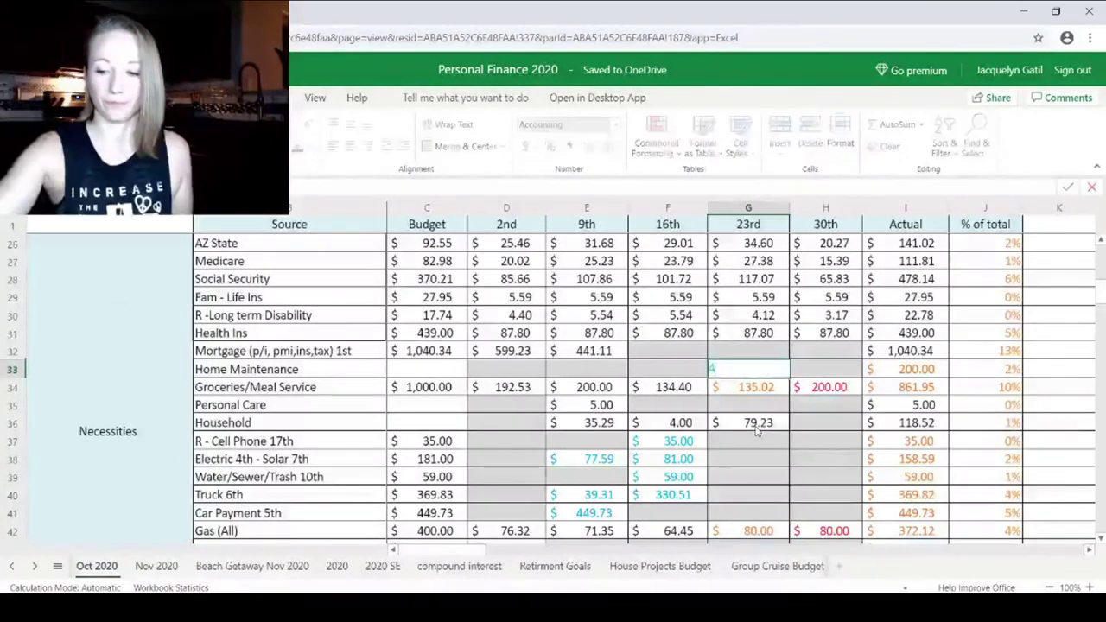
{"action": "key", "text": "Tab"}
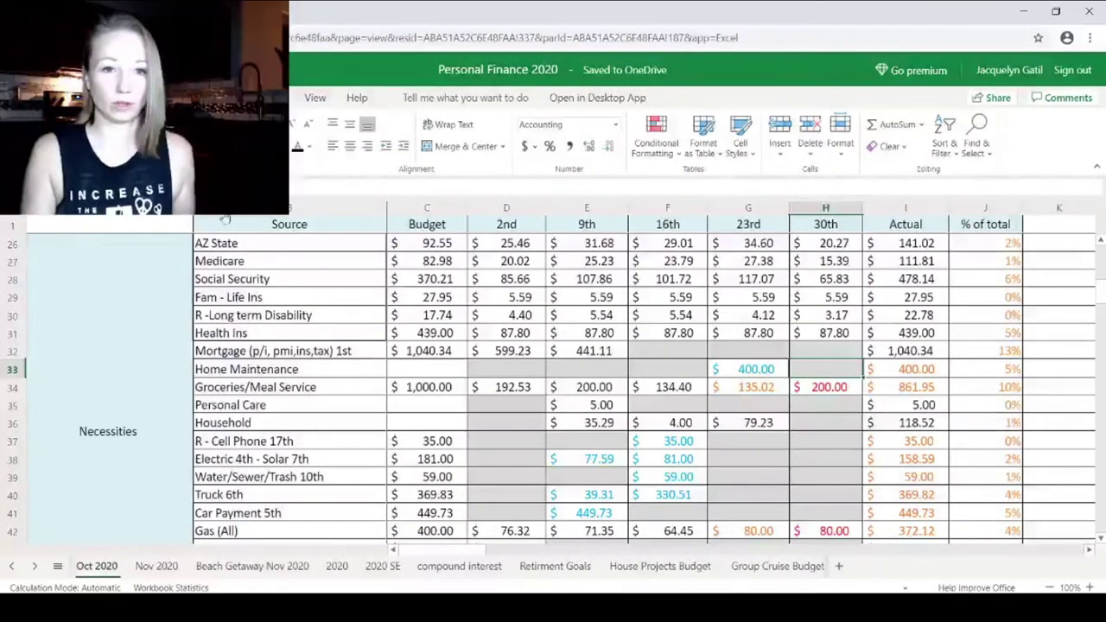
{"action": "left_click", "coordinate": [284, 147]}
{"action": "left_click", "coordinate": [813, 370]}
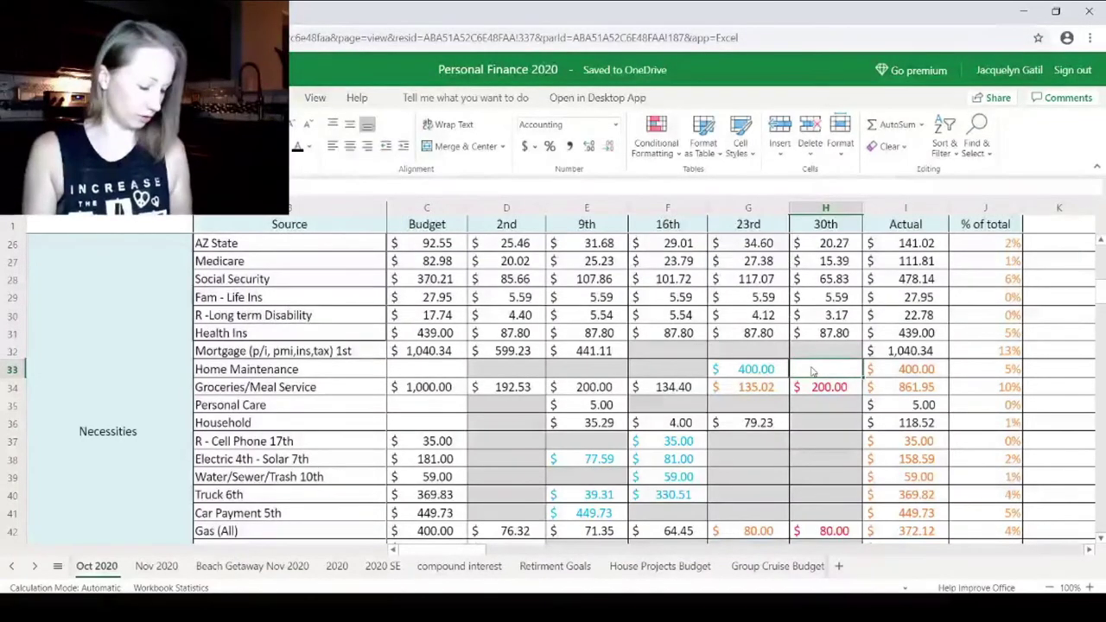
{"action": "type", "text": "23."}
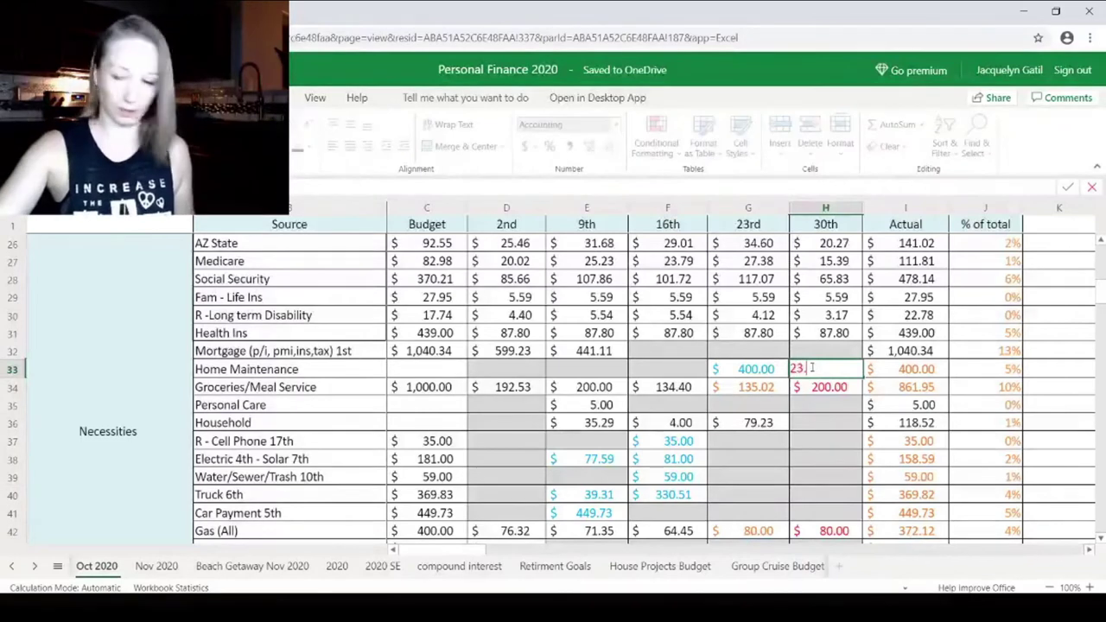
{"action": "type", "text": "38"}
{"action": "key", "text": "Return"}
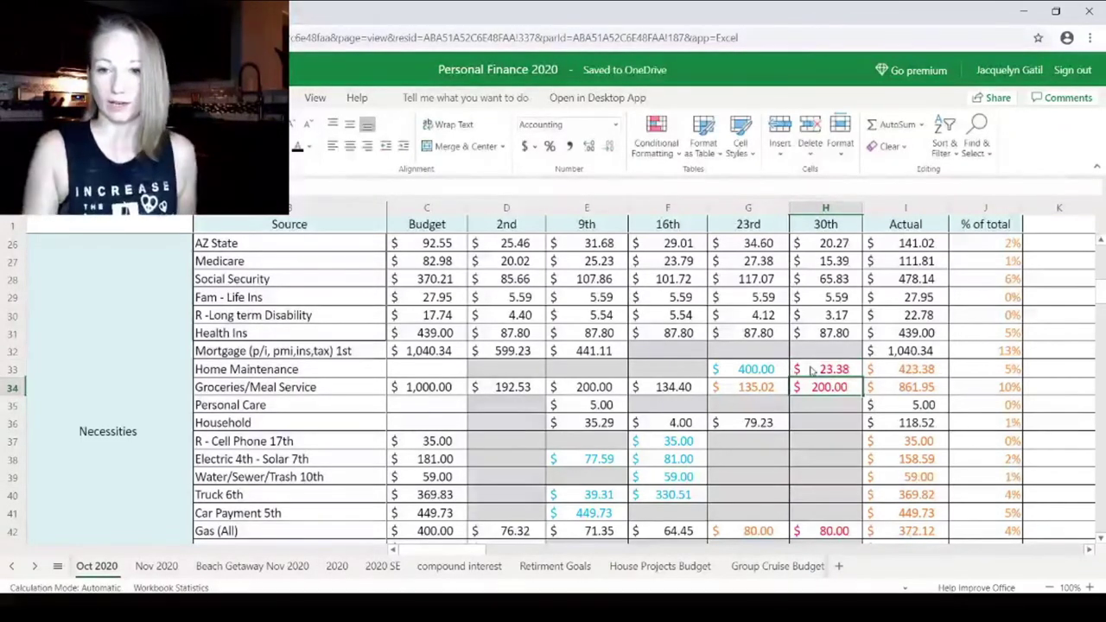
{"action": "left_click_drag", "start_coordinate": [774, 369], "coordinate": [907, 370]}
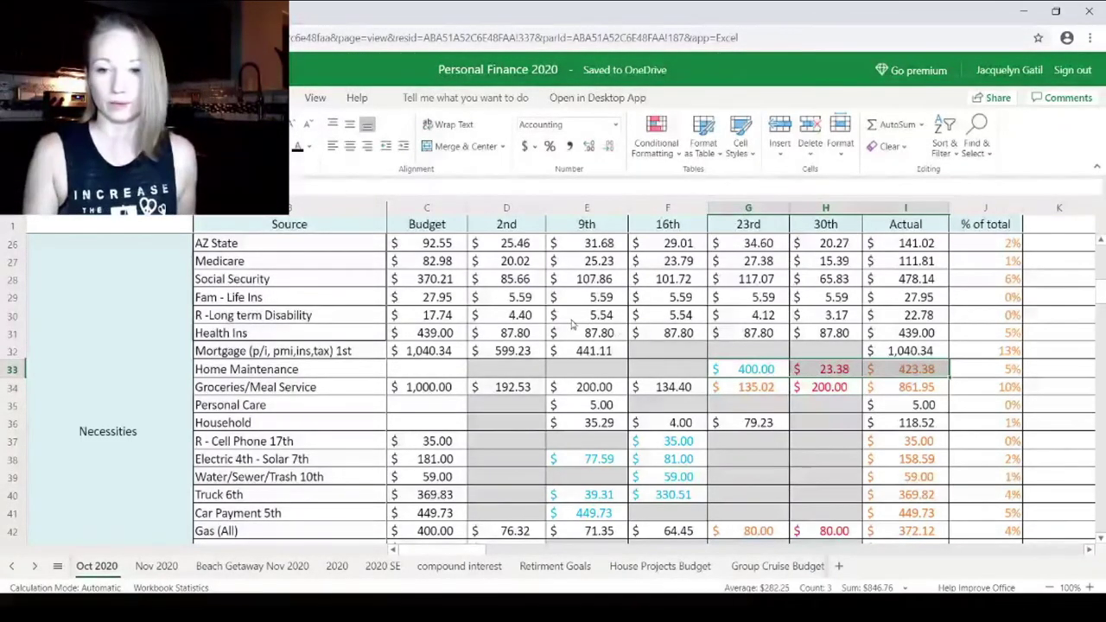
{"action": "left_click", "coordinate": [297, 148]}
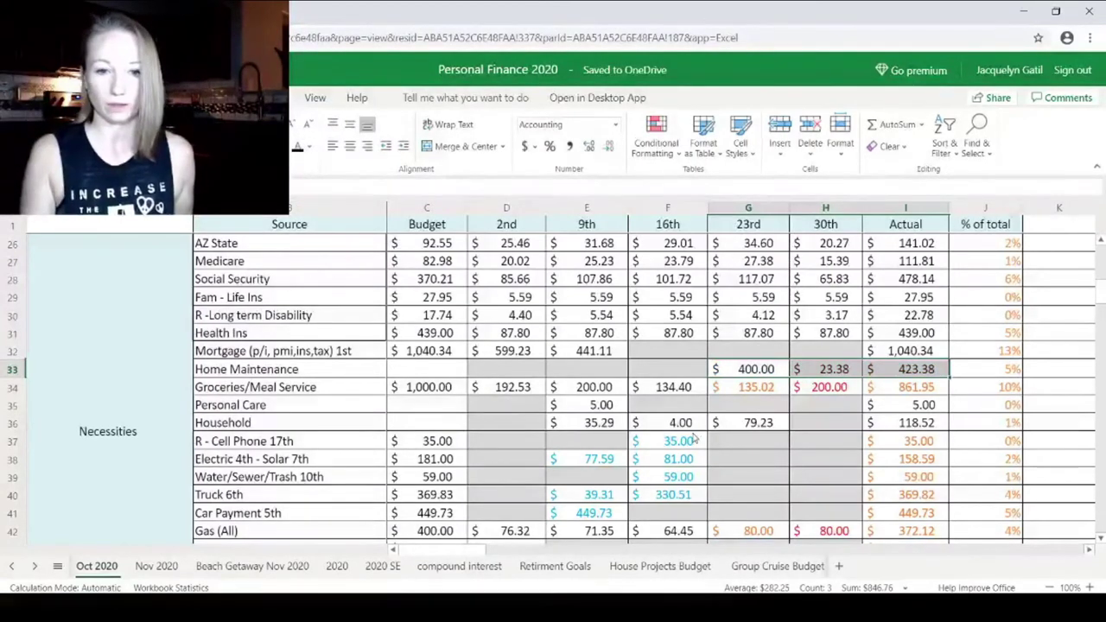
Change the 30th Groceries/Meal Service amount to 293.95 and colour it orange.
{"action": "left_click", "coordinate": [769, 390]}
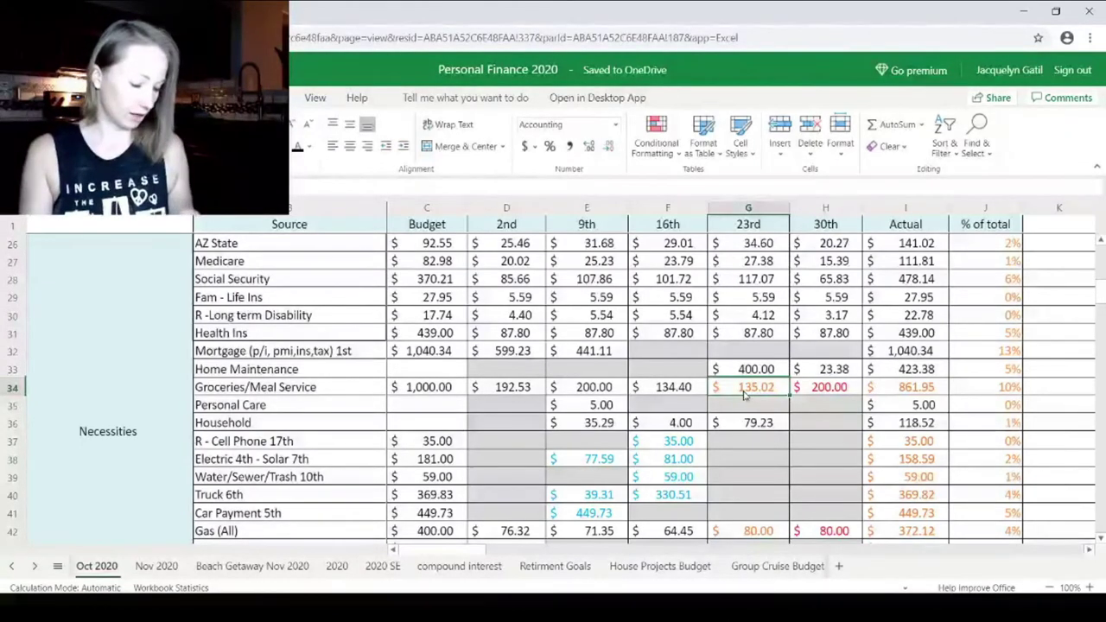
{"action": "left_click", "coordinate": [830, 391]}
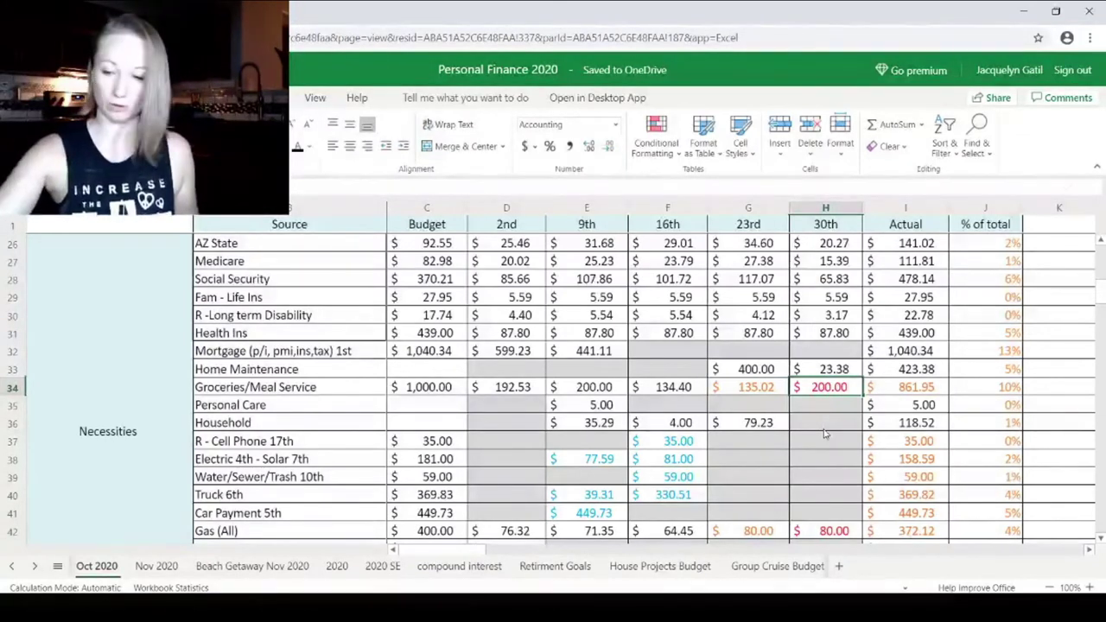
{"action": "type", "text": "293.95"}
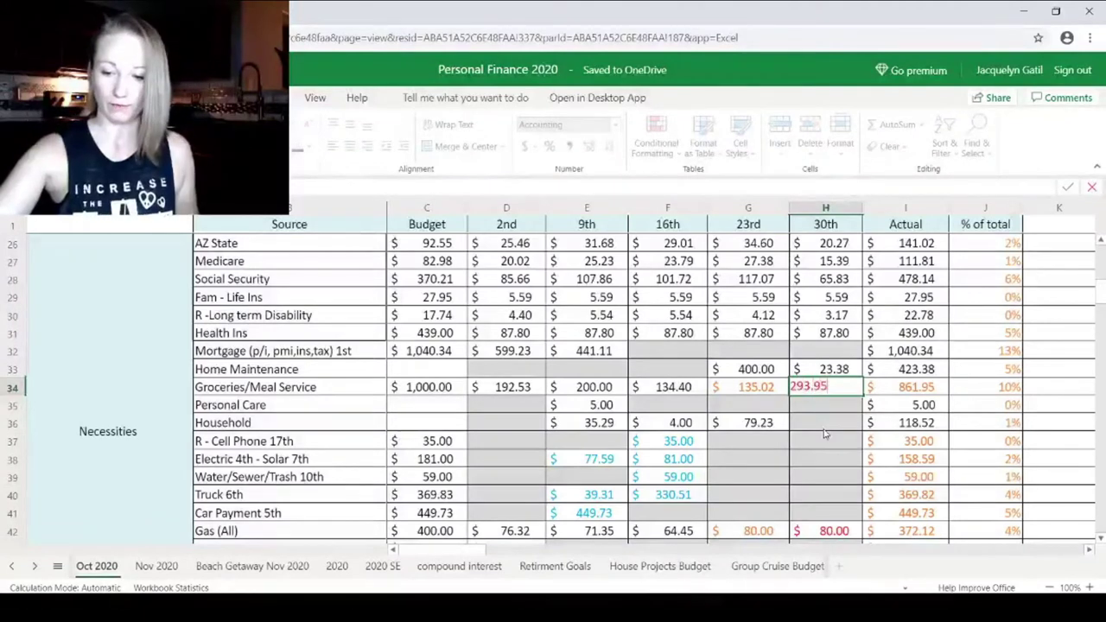
{"action": "key", "text": "Left"}
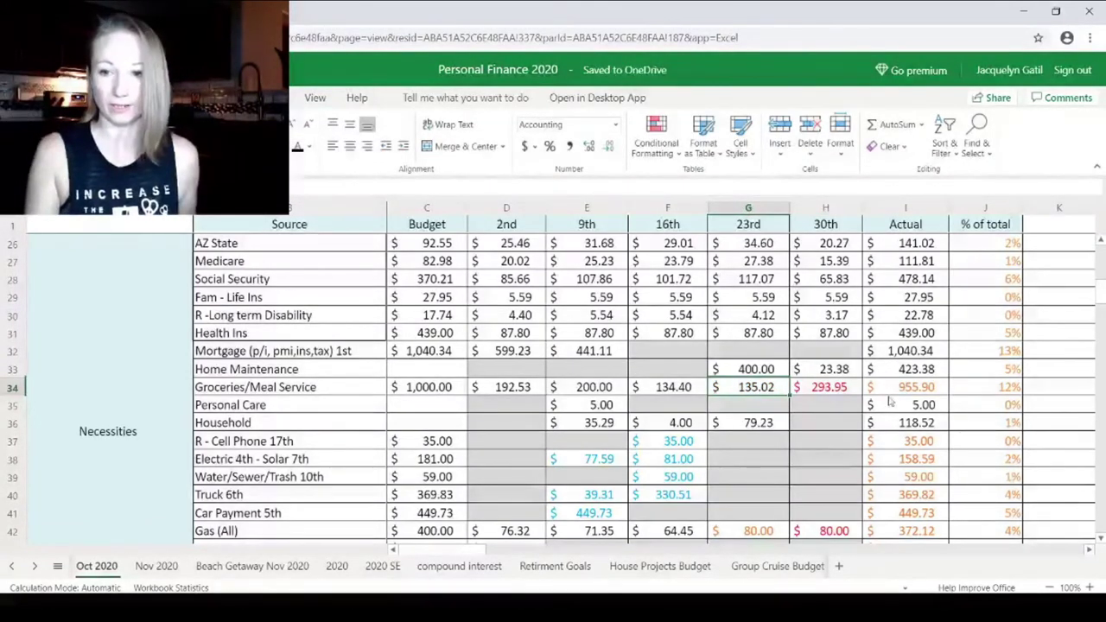
{"action": "key", "text": "Right"}
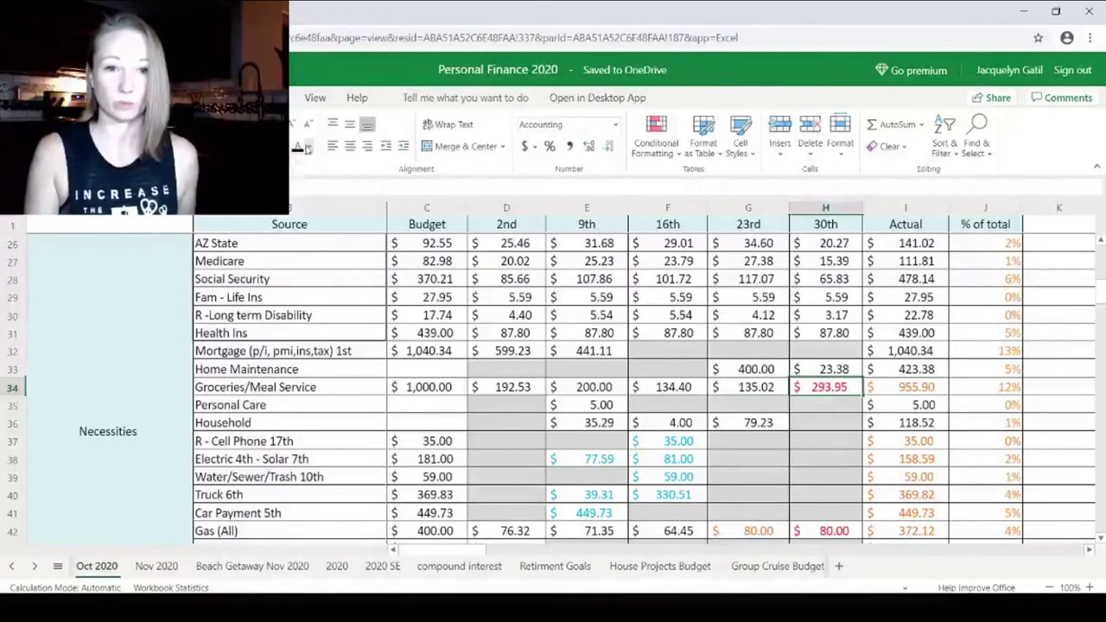
{"action": "left_click", "coordinate": [308, 147]}
{"action": "left_click", "coordinate": [367, 205]}
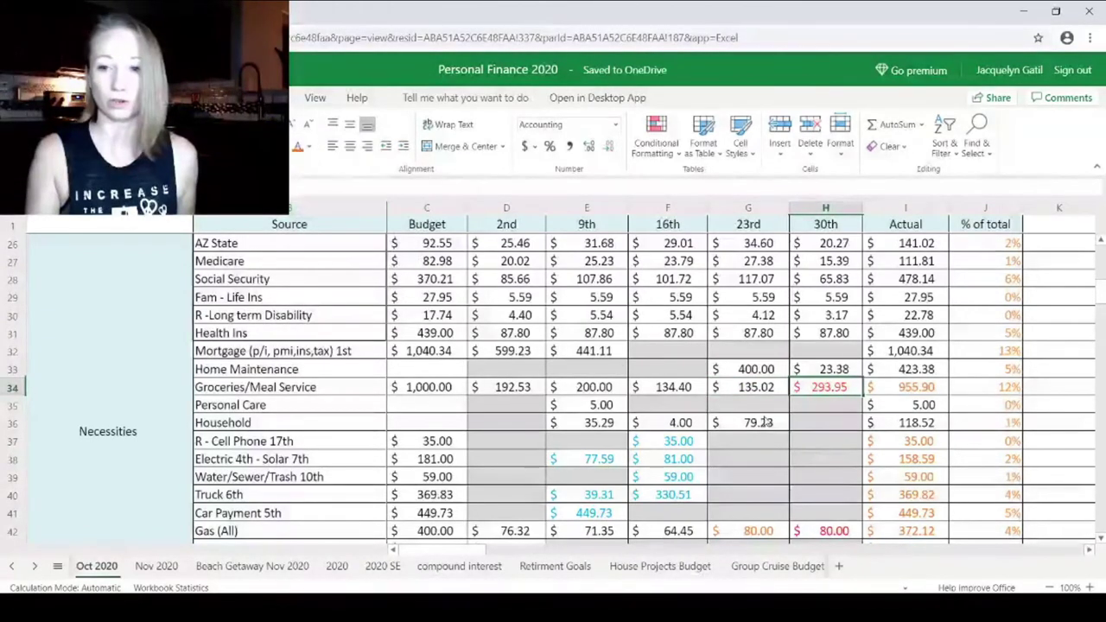
{"action": "left_click", "coordinate": [821, 407]}
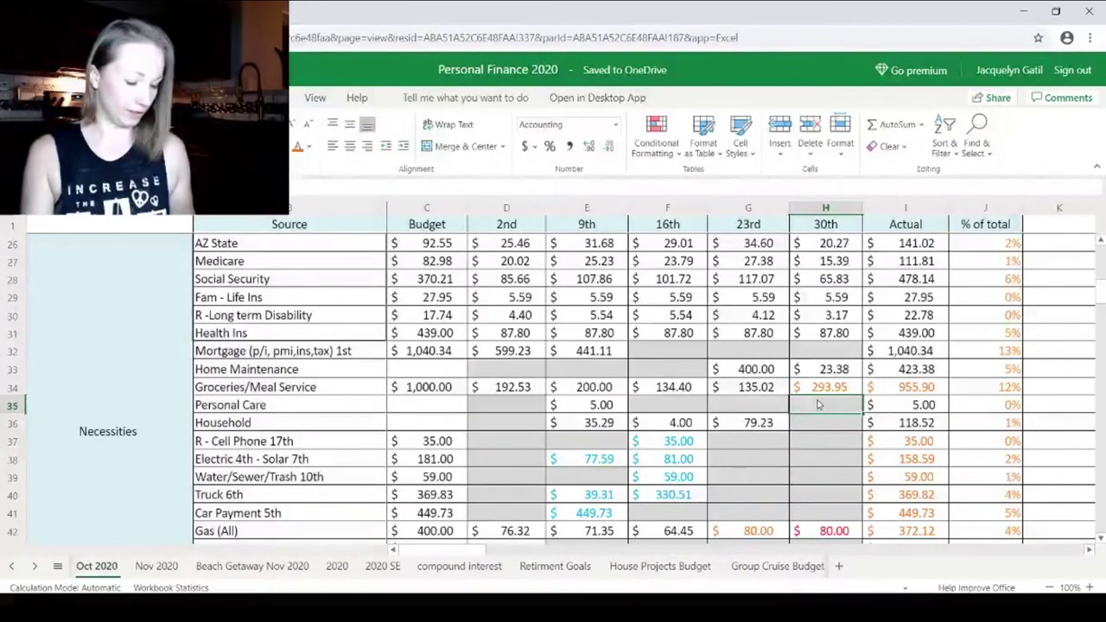
Change the 30th Donations amount from 5.00 to 65.00.
{"action": "scroll", "coordinate": [819, 404], "scroll_direction": "up", "scroll_amount": 4}
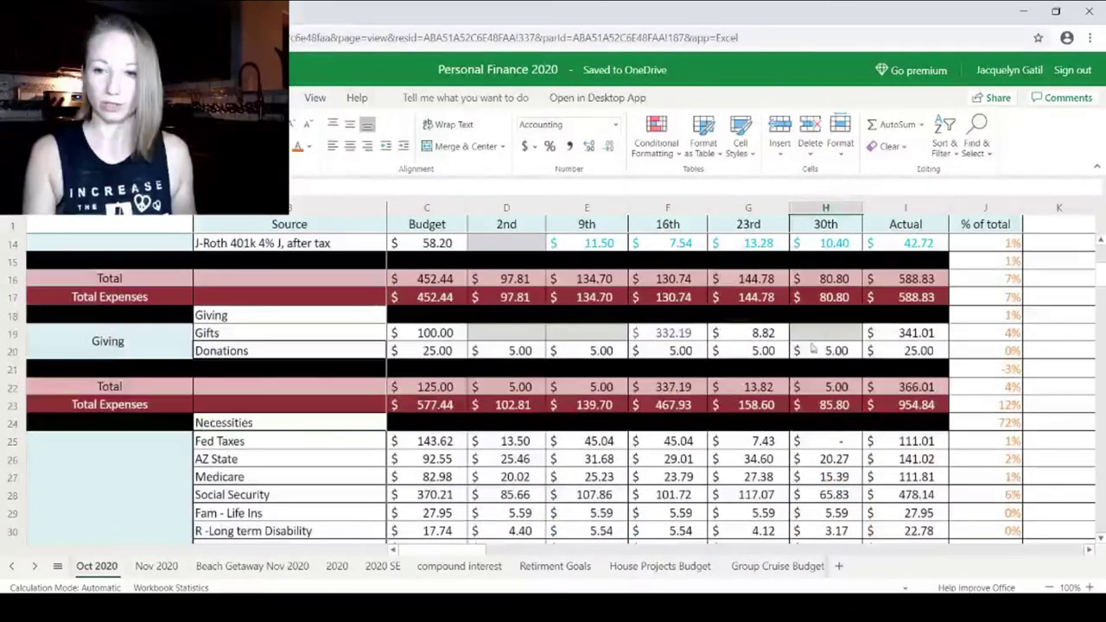
{"action": "left_click", "coordinate": [812, 358]}
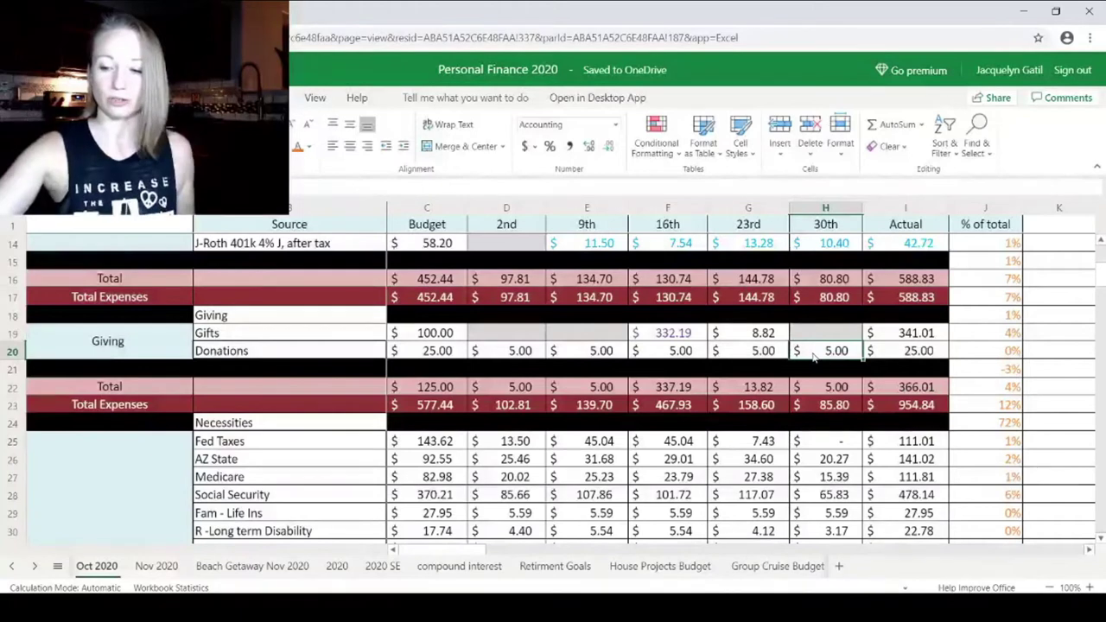
{"action": "type", "text": "65"}
{"action": "key", "text": "Up"}
{"action": "left_click", "coordinate": [812, 357]}
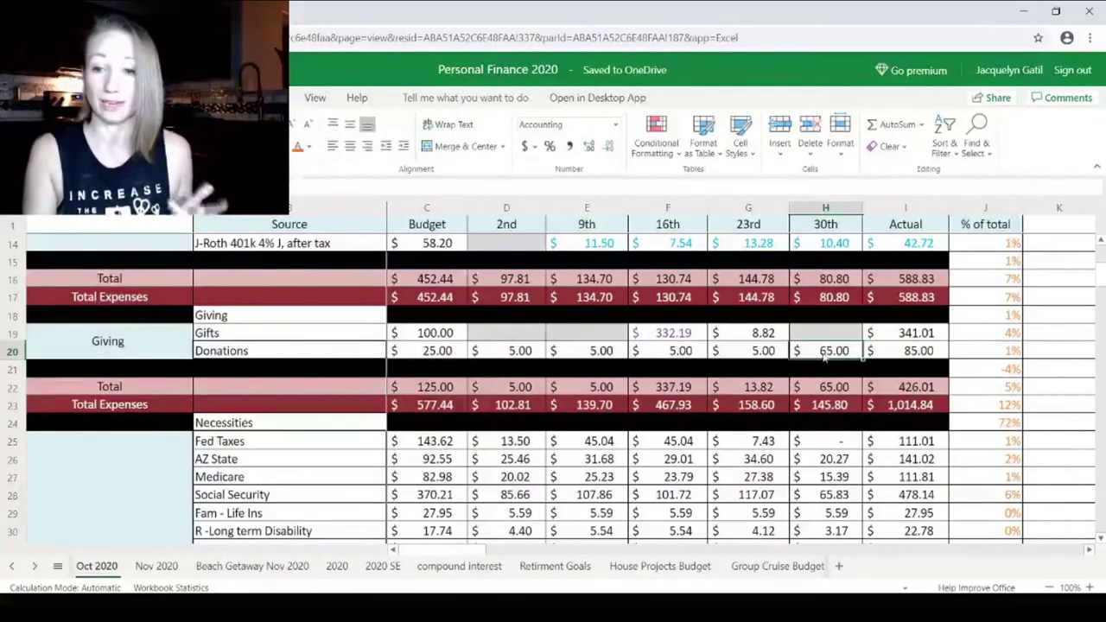
{"action": "scroll", "coordinate": [819, 354], "scroll_direction": "down", "scroll_amount": 1}
Colour the paid Electric, Truck and Car Payment amounts orange.
{"action": "scroll", "coordinate": [819, 354], "scroll_direction": "down", "scroll_amount": 6}
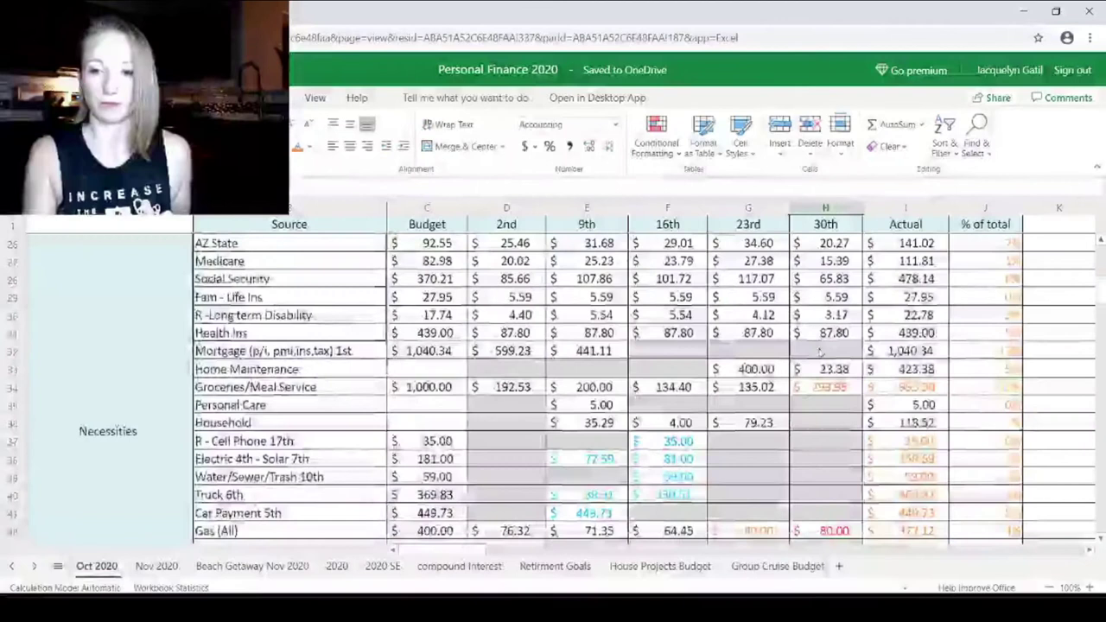
{"action": "scroll", "coordinate": [821, 352], "scroll_direction": "down", "scroll_amount": 2}
{"action": "left_click_drag", "start_coordinate": [609, 314], "coordinate": [675, 315]}
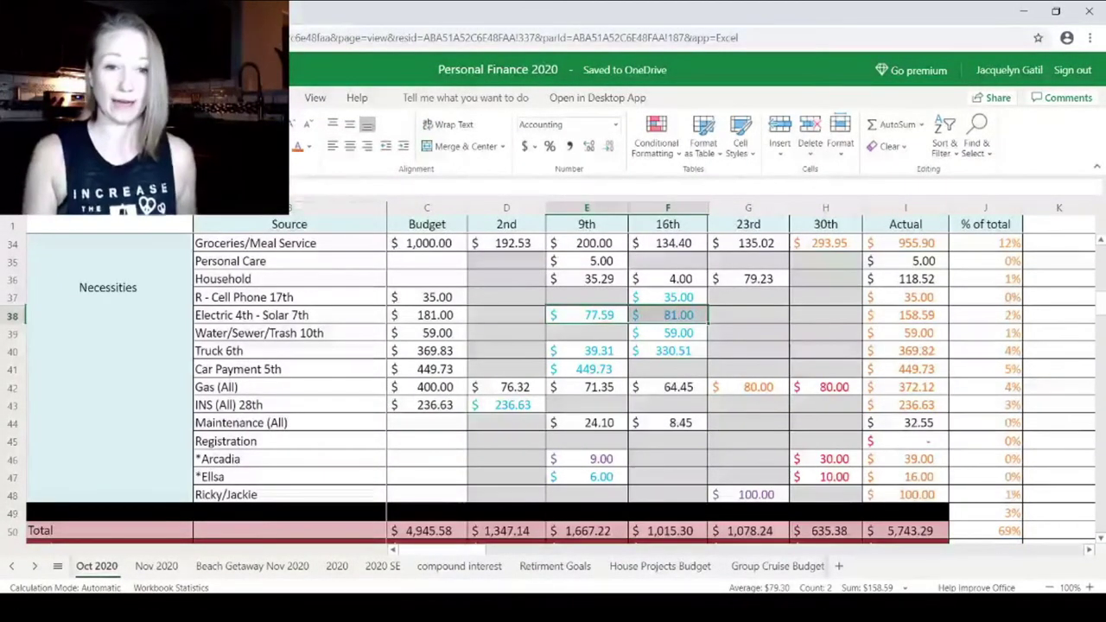
{"action": "left_click", "coordinate": [298, 147]}
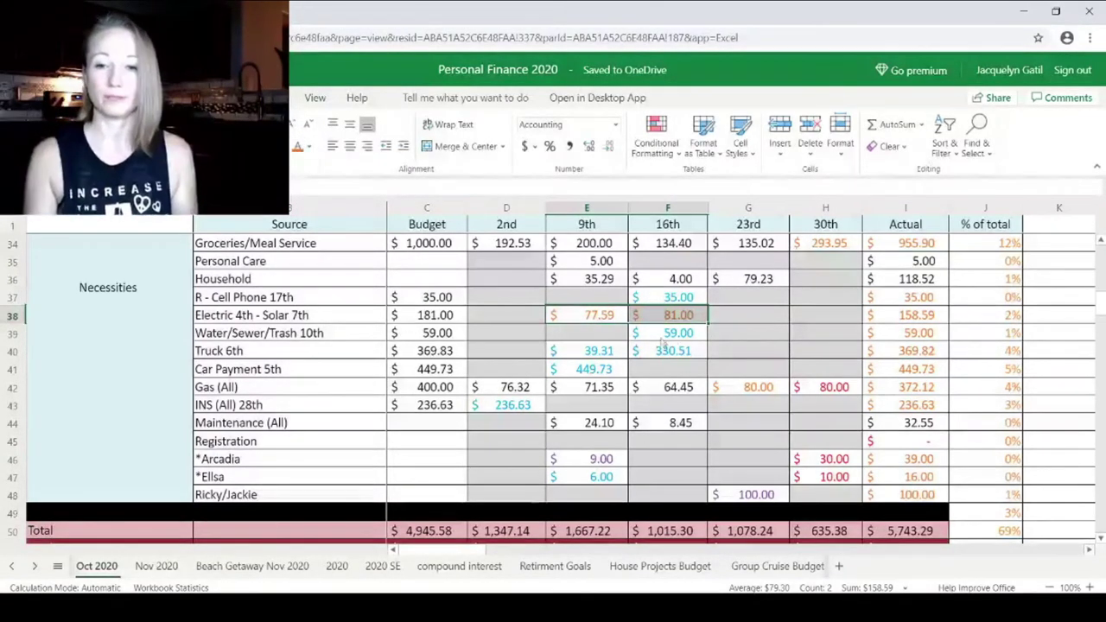
{"action": "left_click", "coordinate": [730, 333]}
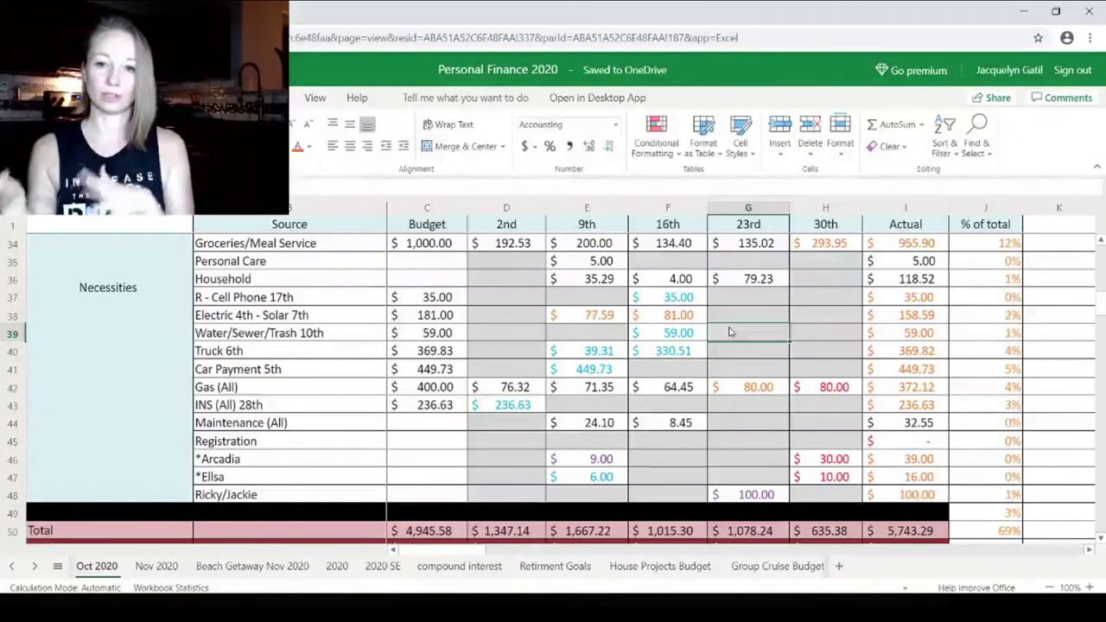
{"action": "left_click", "coordinate": [657, 337]}
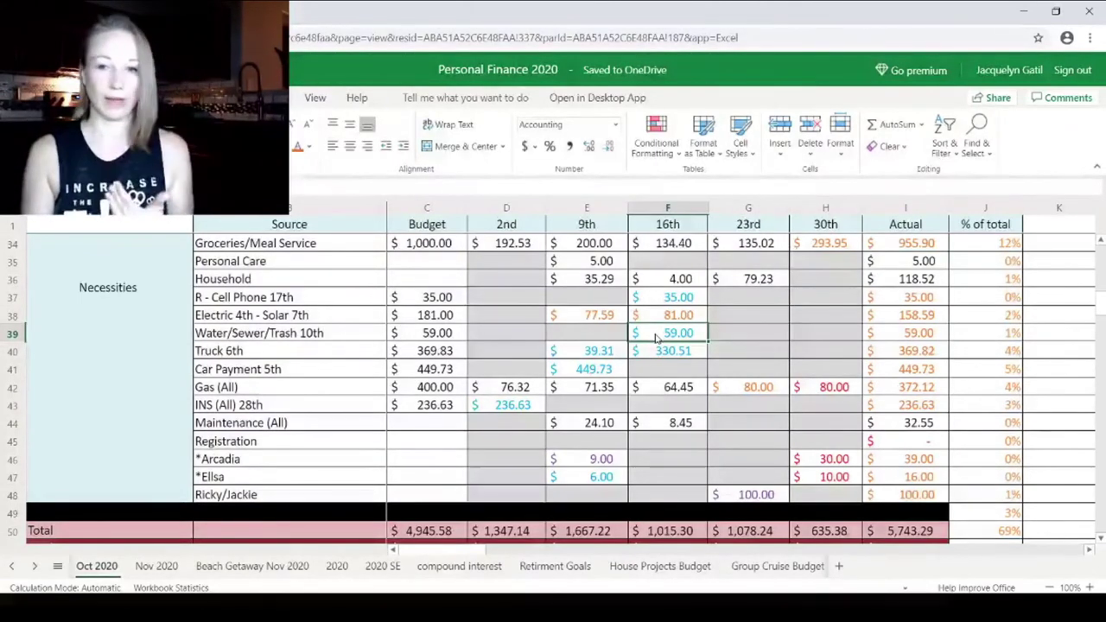
{"action": "left_click_drag", "start_coordinate": [608, 353], "coordinate": [654, 370]}
{"action": "left_click", "coordinate": [298, 147]}
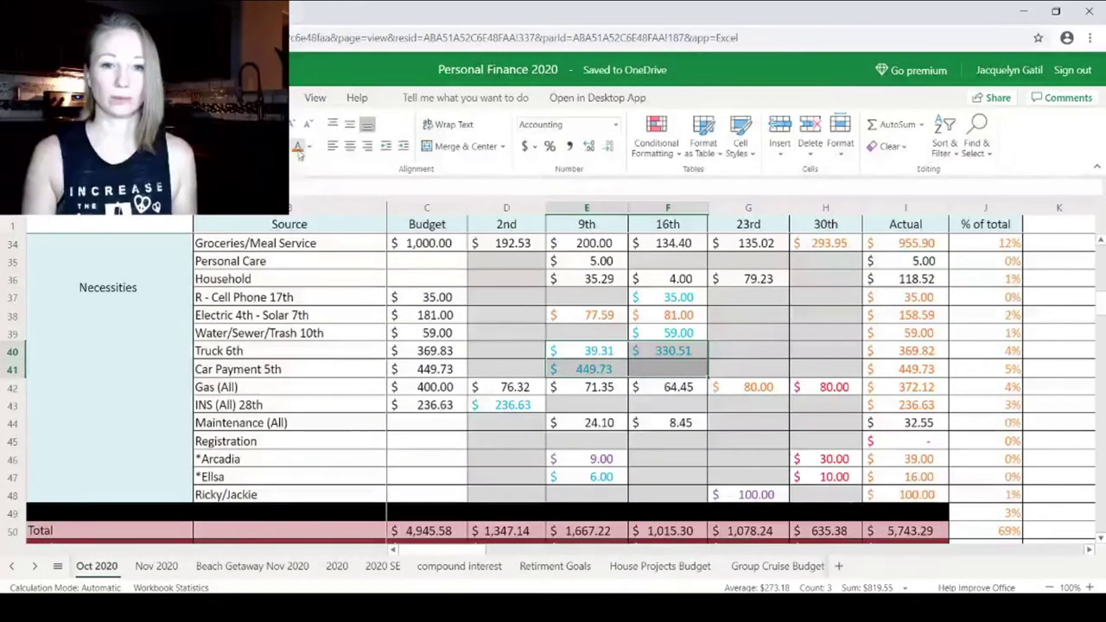
{"action": "left_click", "coordinate": [740, 340]}
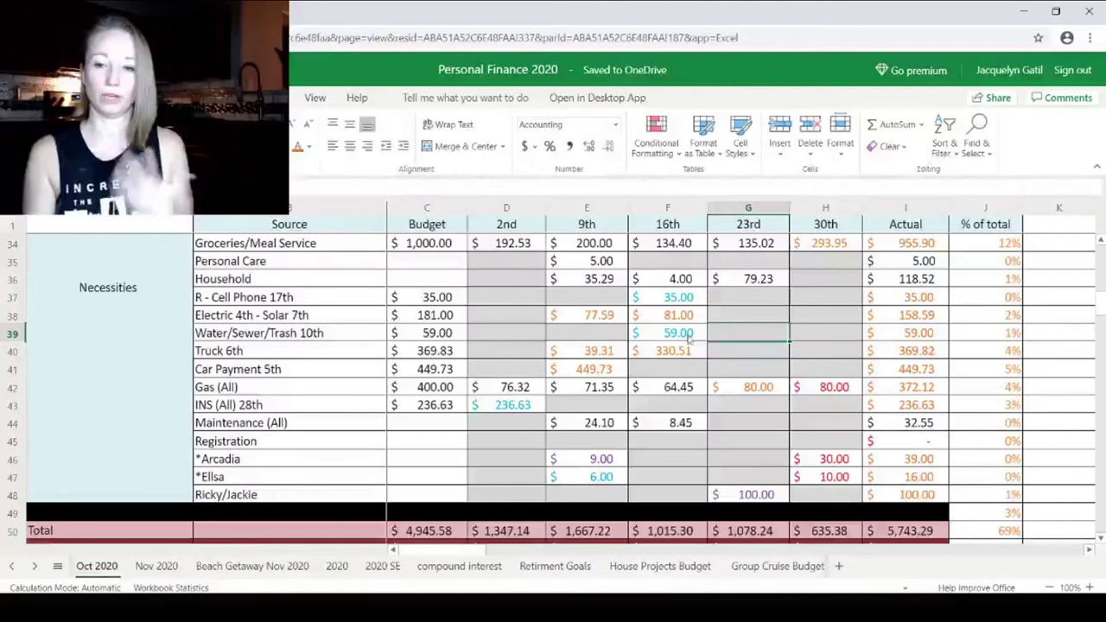
Turn the two starred 30th entries black, checking insurance, gas, their Actuals and the 100.00.
{"action": "left_click", "coordinate": [497, 409]}
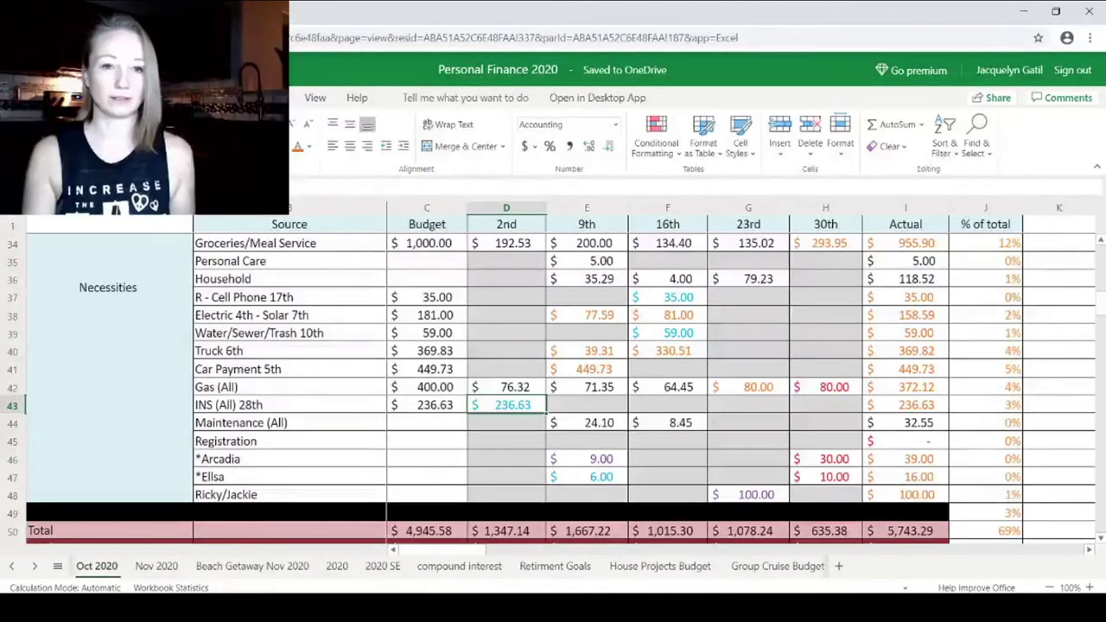
{"action": "left_click", "coordinate": [682, 370]}
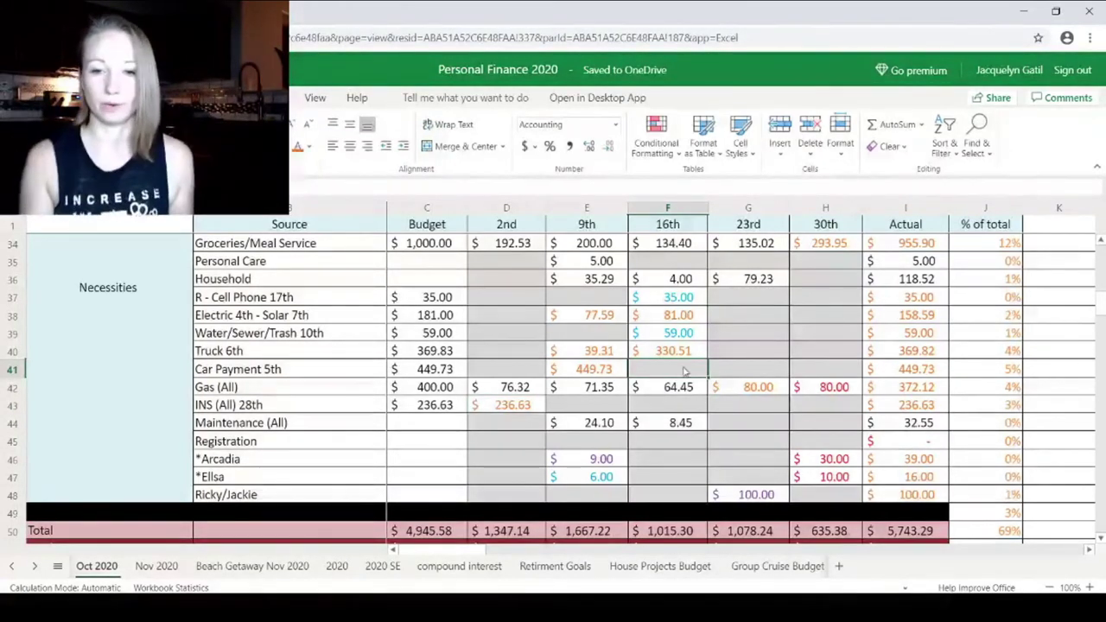
{"action": "left_click", "coordinate": [764, 390]}
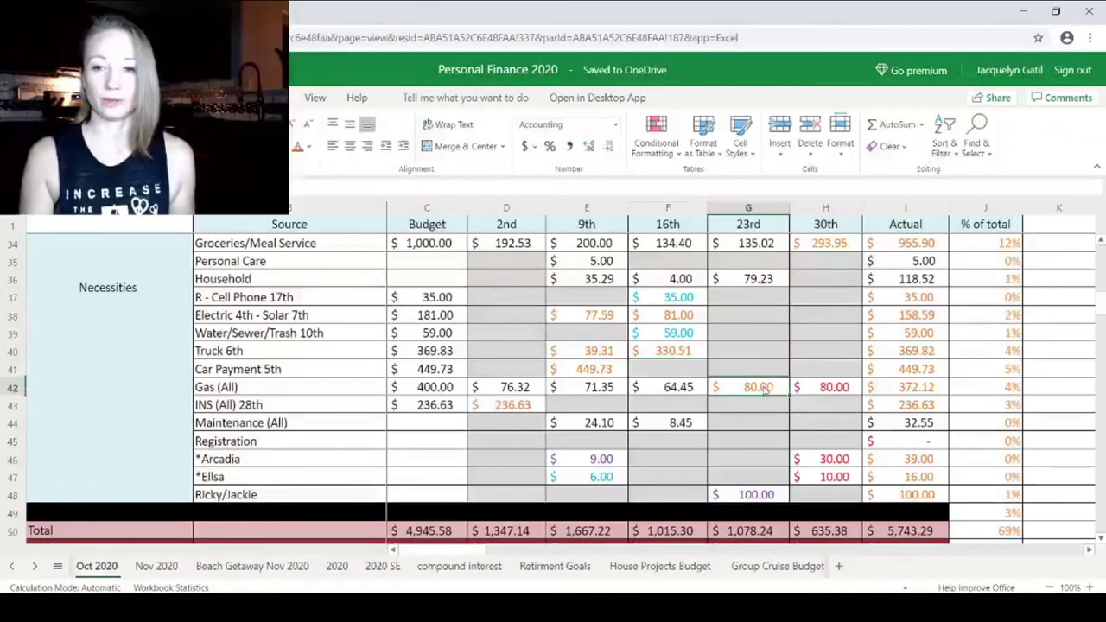
{"action": "left_click", "coordinate": [829, 391]}
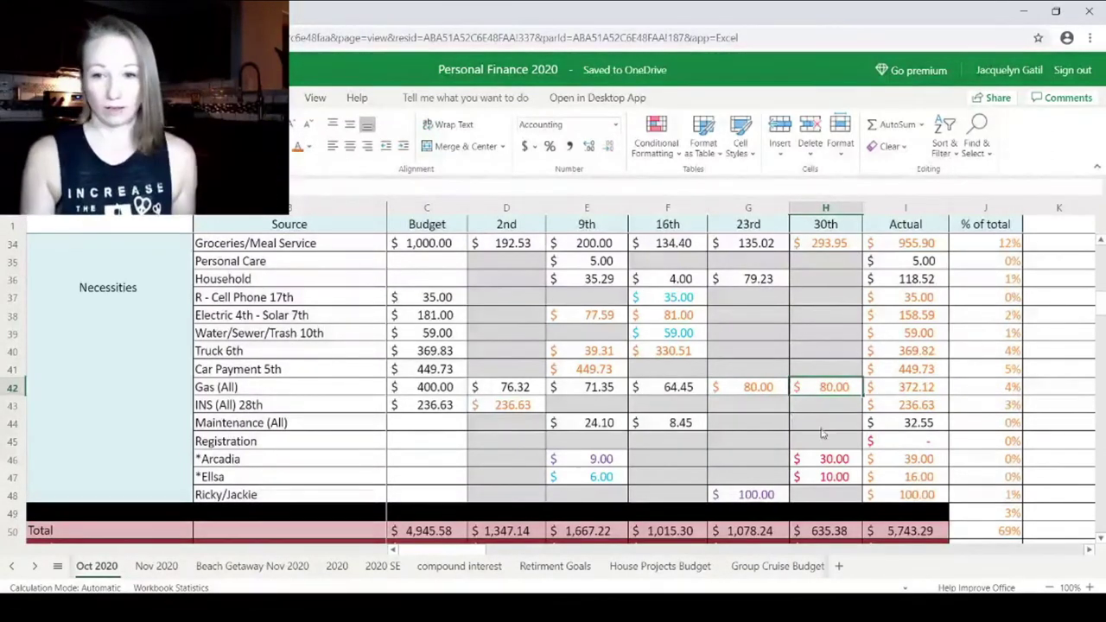
{"action": "left_click_drag", "start_coordinate": [816, 463], "coordinate": [817, 480]}
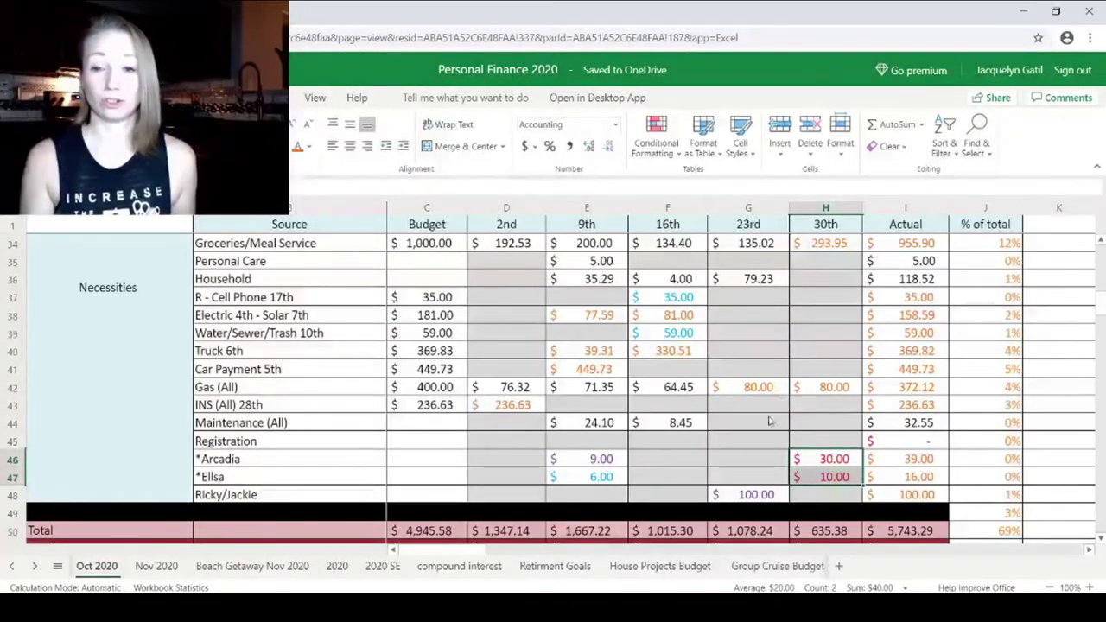
{"action": "left_click", "coordinate": [309, 149]}
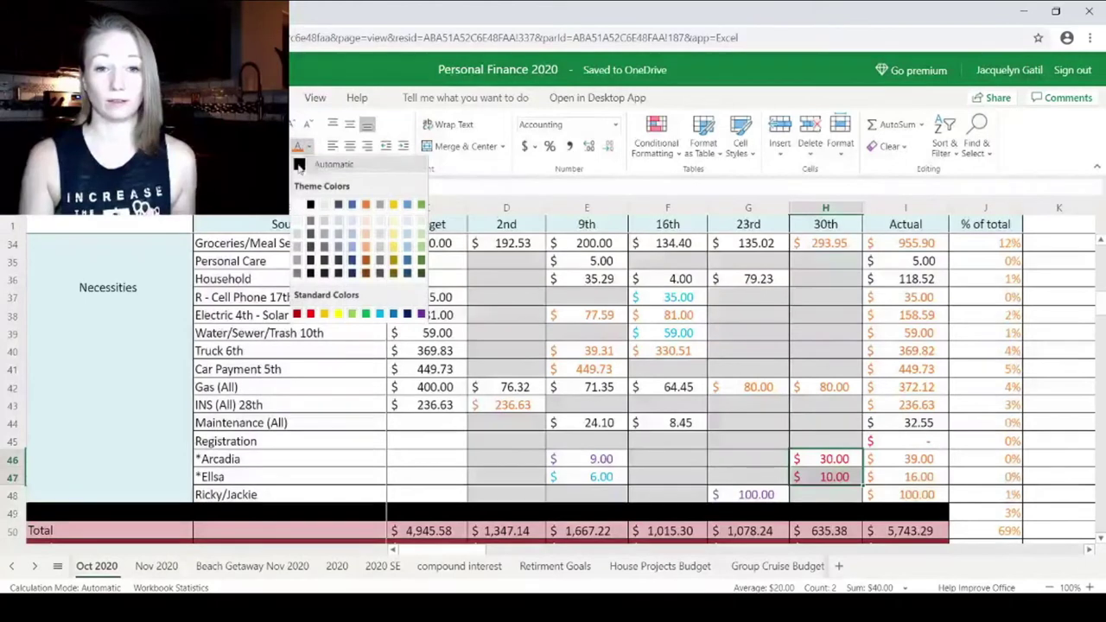
{"action": "left_click", "coordinate": [312, 198]}
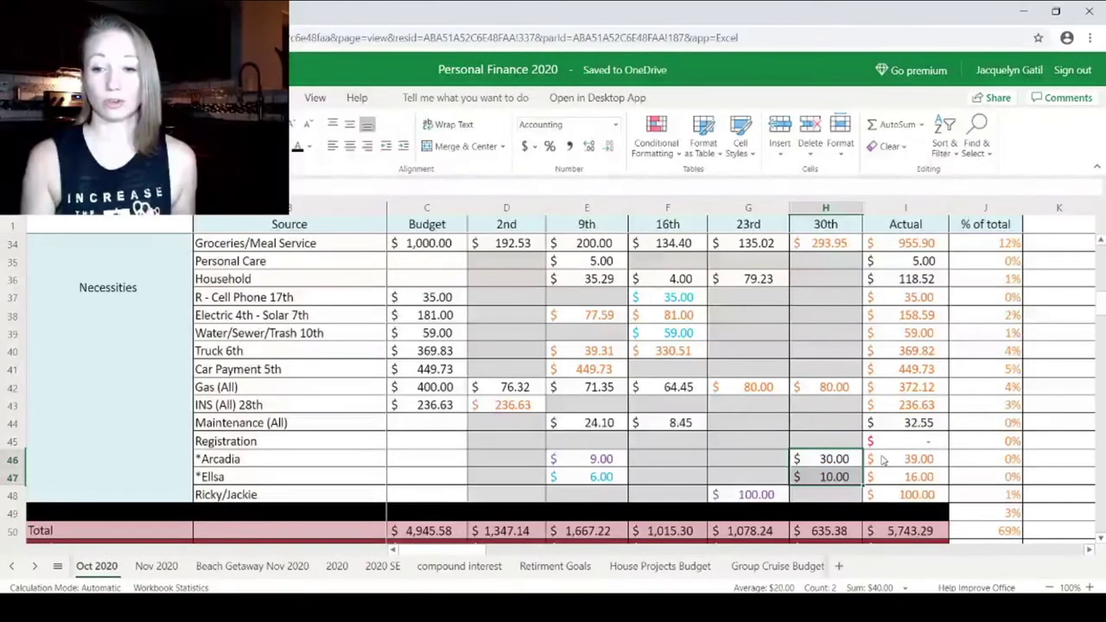
{"action": "left_click", "coordinate": [823, 464]}
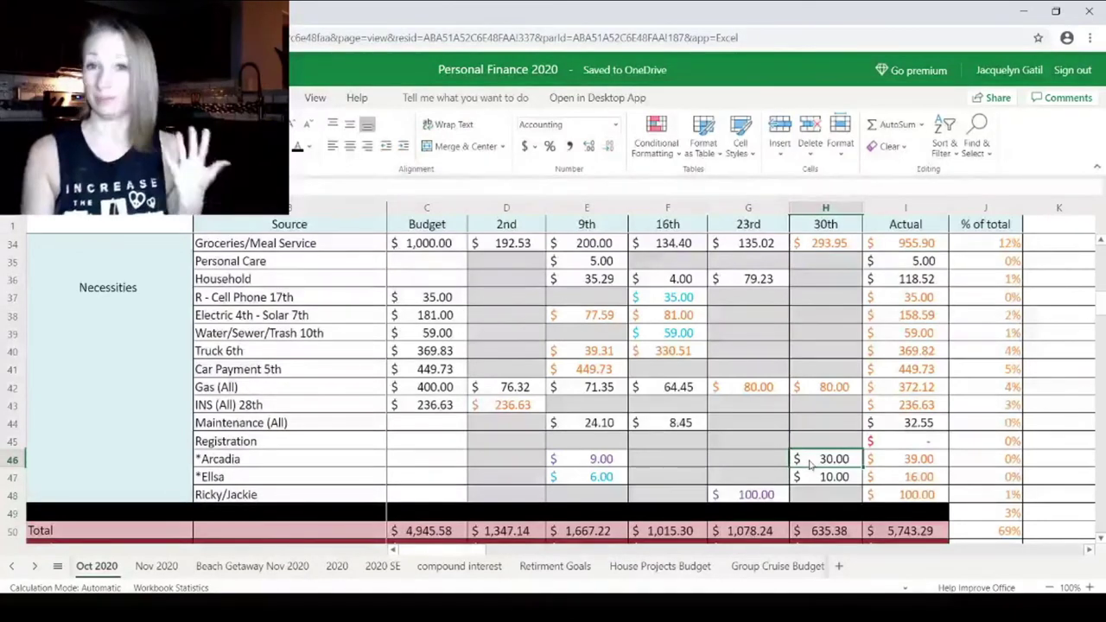
{"action": "left_click", "coordinate": [883, 460]}
{"action": "left_click_drag", "start_coordinate": [883, 460], "coordinate": [882, 479]}
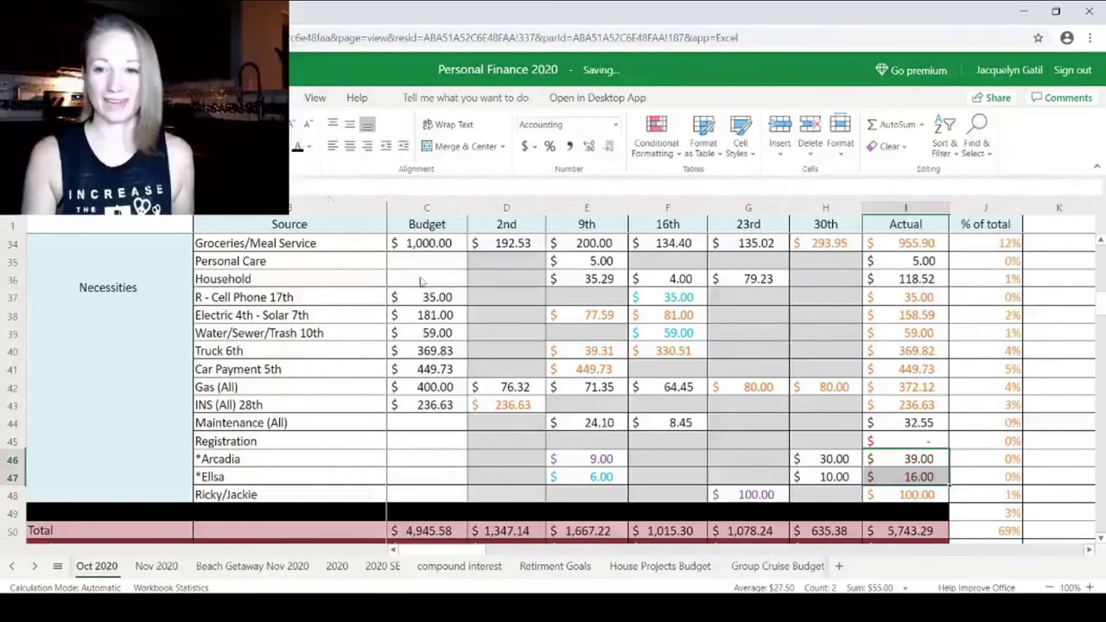
{"action": "left_click", "coordinate": [748, 494]}
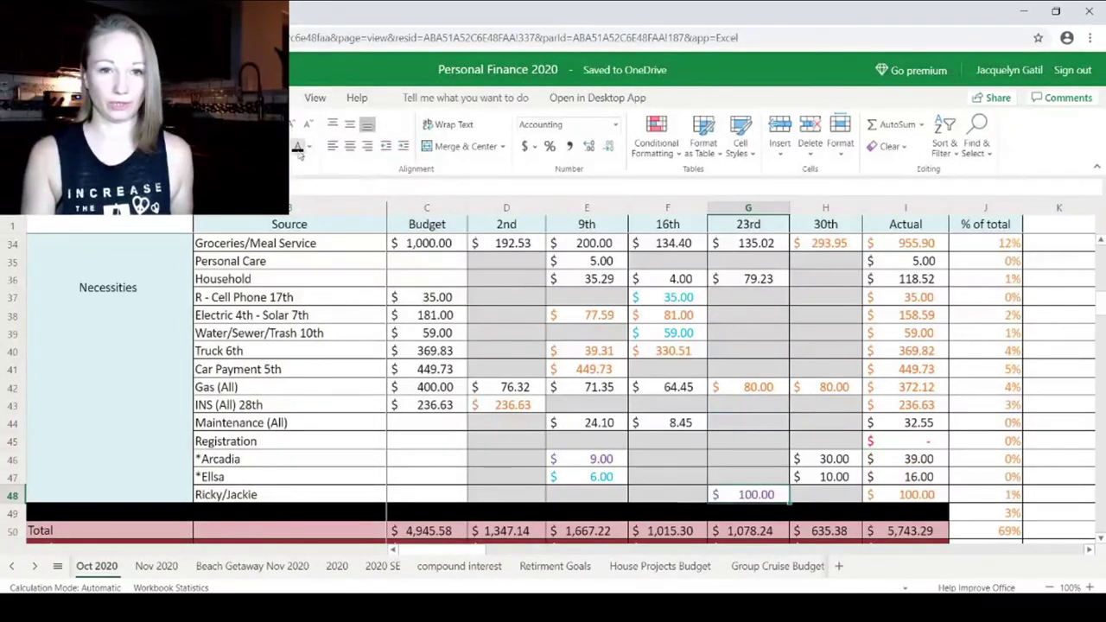
{"action": "left_click", "coordinate": [888, 497]}
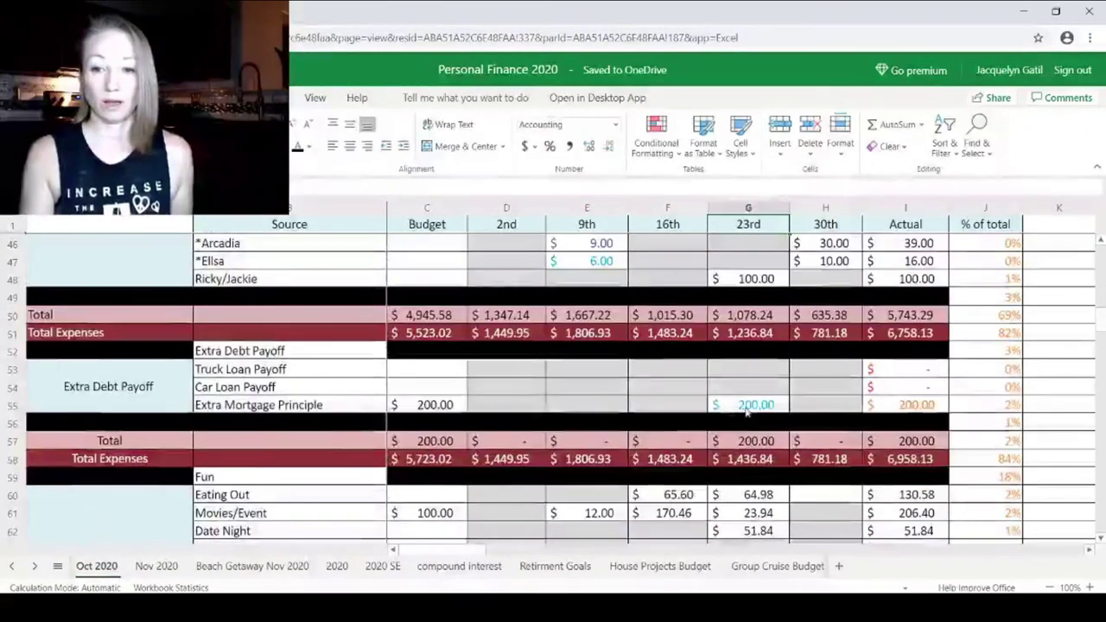
Colour the 23rd 200.00 Extra Mortgage Principle payment orange.
{"action": "scroll", "coordinate": [834, 516], "scroll_direction": "down", "scroll_amount": 4}
{"action": "left_click", "coordinate": [748, 404]}
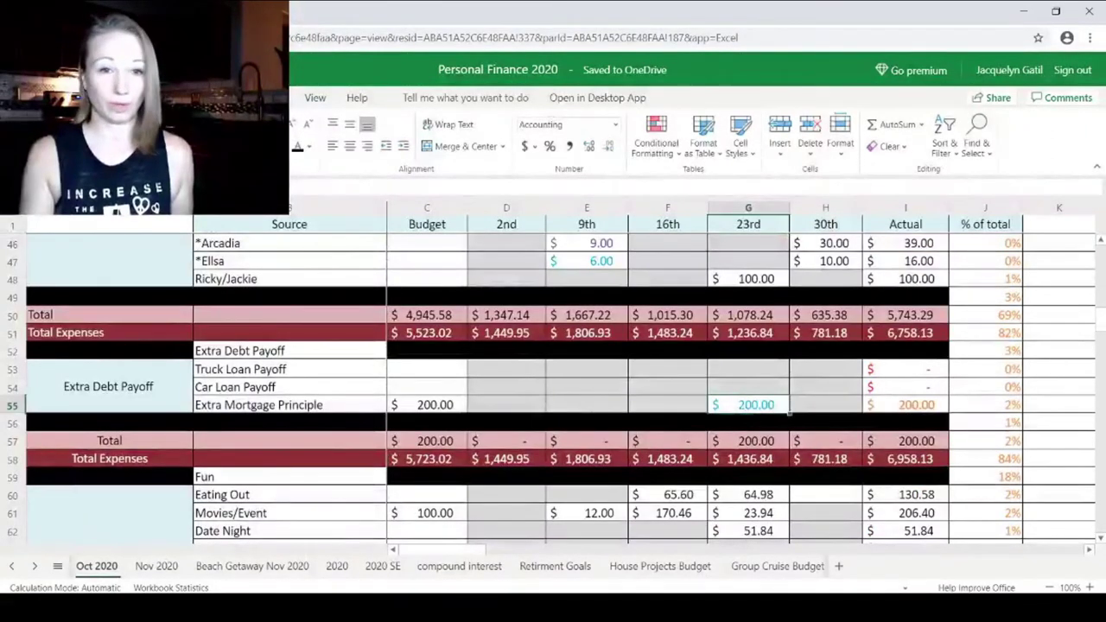
{"action": "left_click", "coordinate": [311, 147]}
{"action": "left_click", "coordinate": [410, 248]}
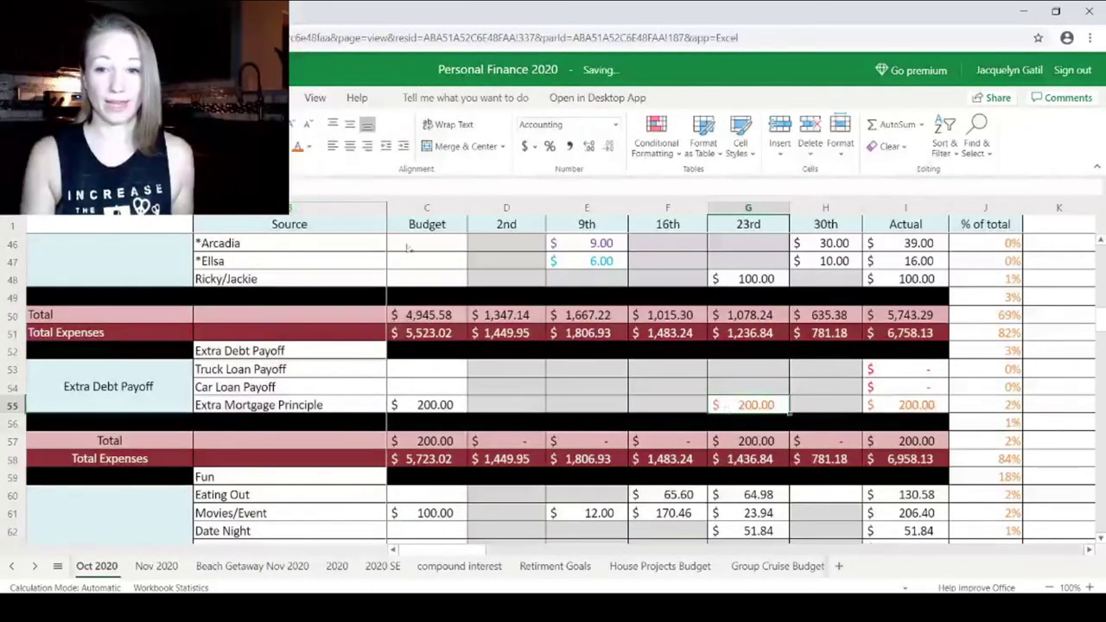
{"action": "left_click", "coordinate": [749, 386]}
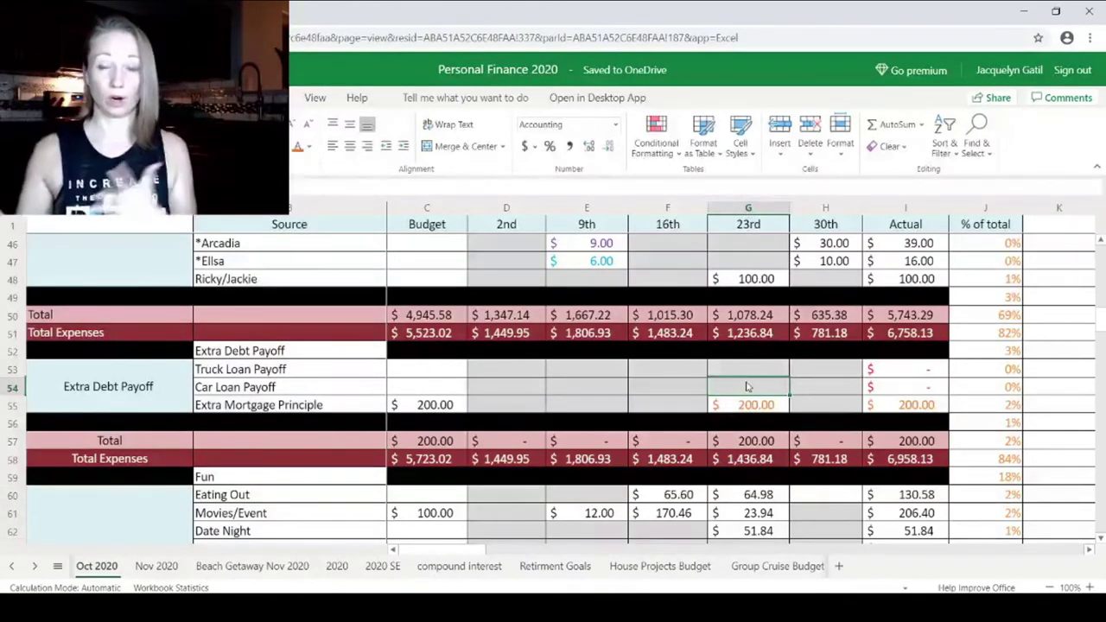
{"action": "scroll", "coordinate": [749, 387], "scroll_direction": "down", "scroll_amount": 3}
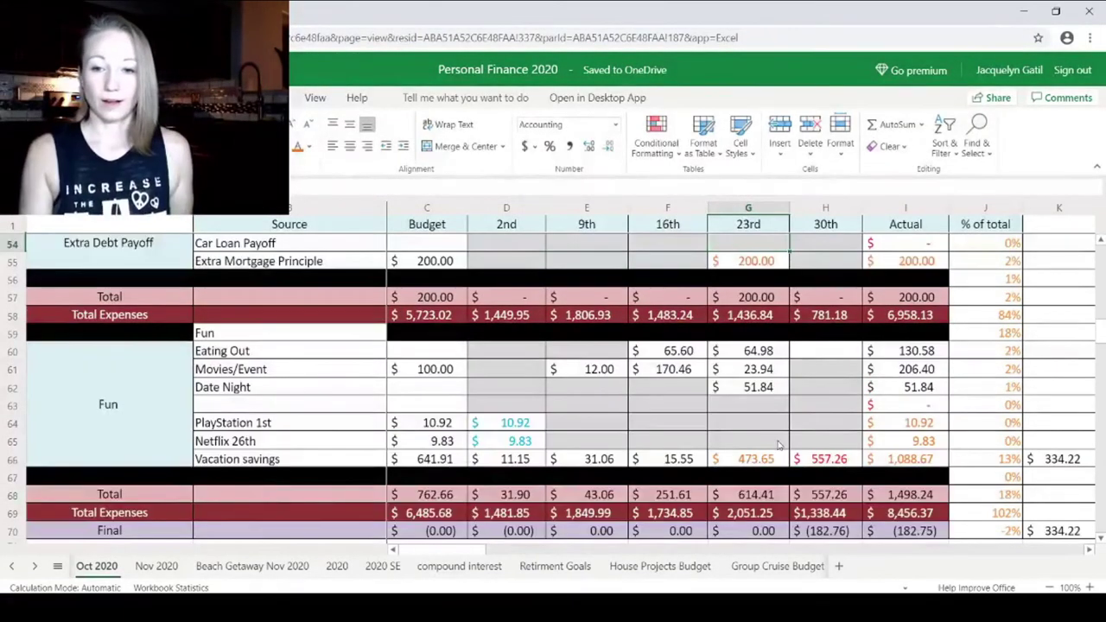
Enter 63.35 for Eating Out on the 30th and set its font colour to black.
{"action": "left_click", "coordinate": [816, 352]}
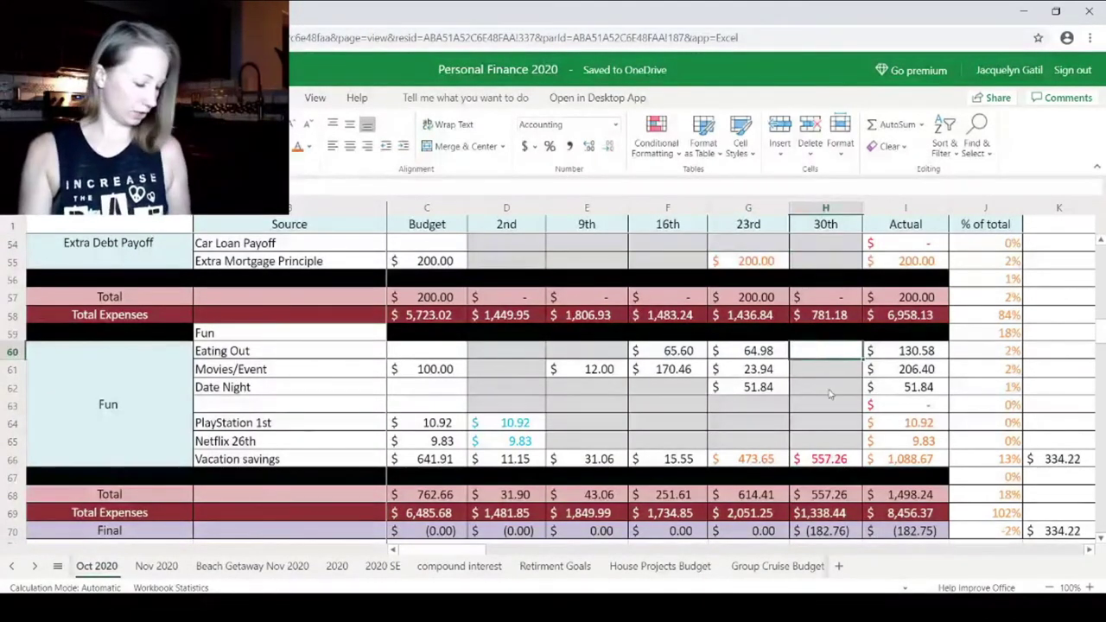
{"action": "type", "text": "63."}
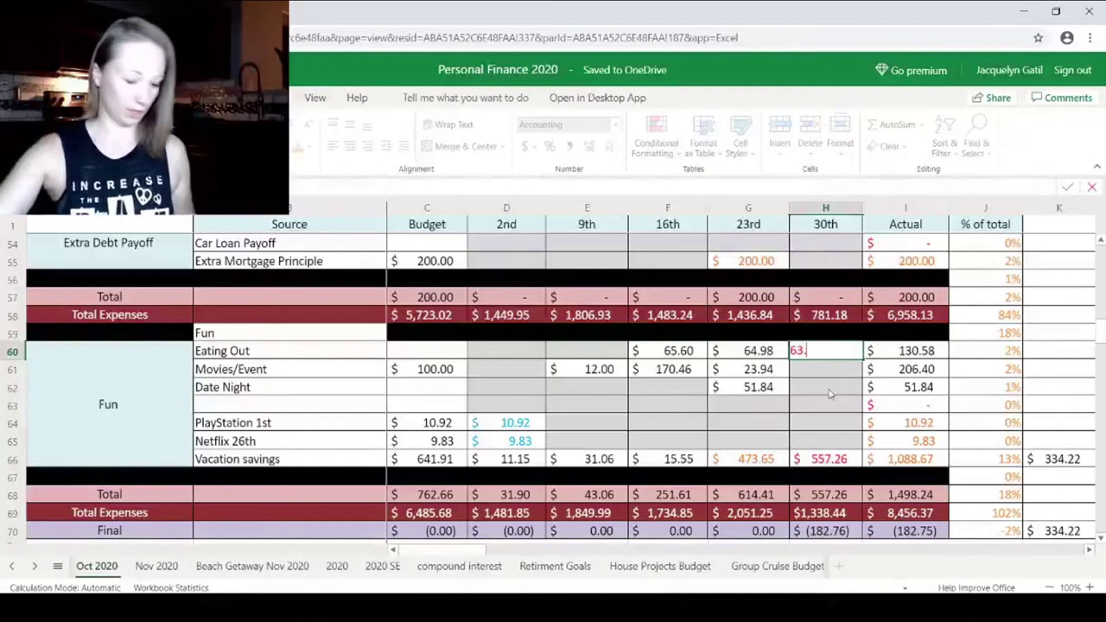
{"action": "type", "text": "35"}
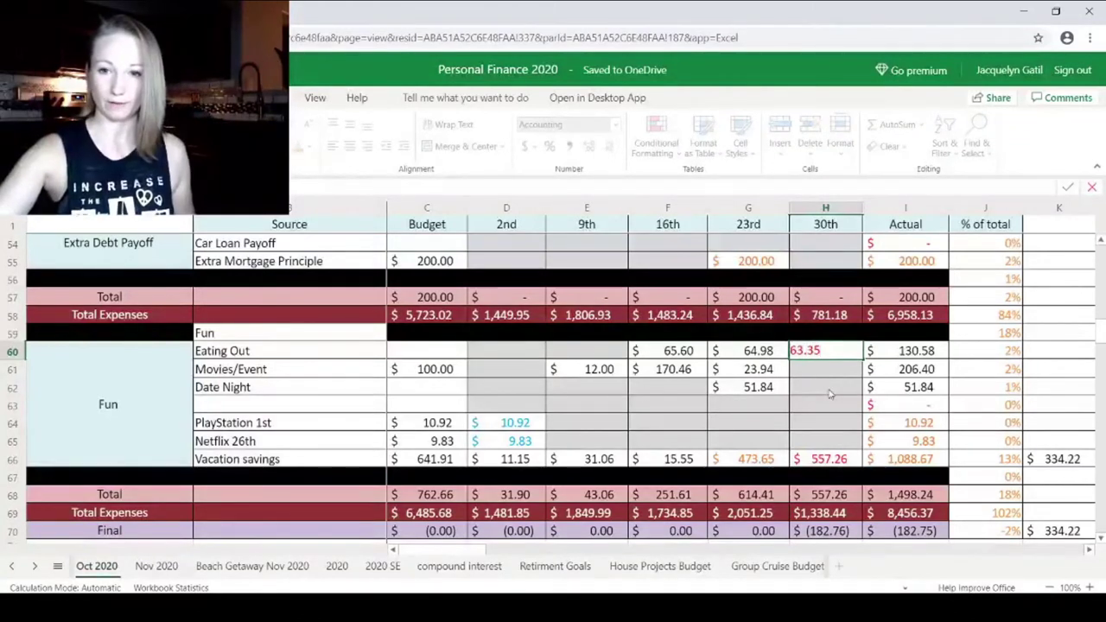
{"action": "left_click", "coordinate": [825, 371]}
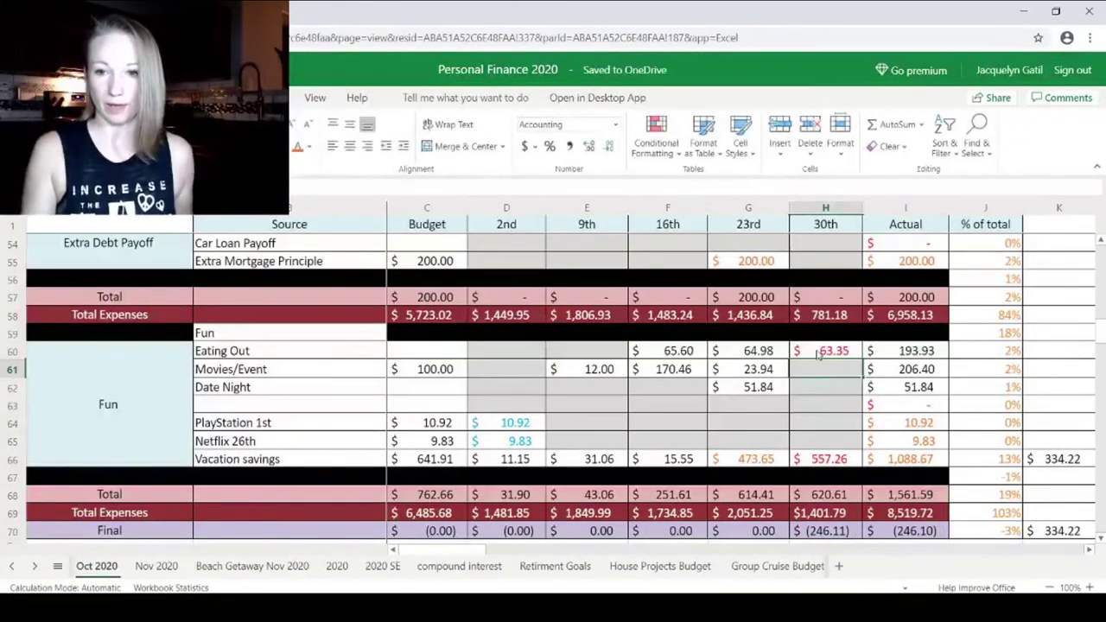
{"action": "left_click", "coordinate": [819, 354]}
{"action": "left_click", "coordinate": [306, 149]}
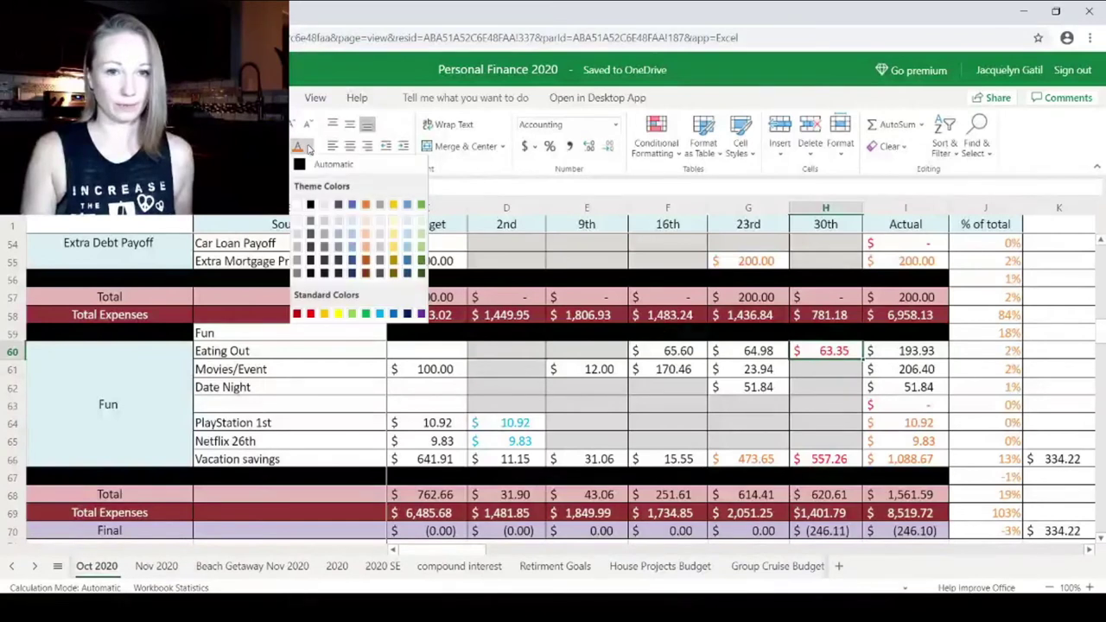
{"action": "left_click", "coordinate": [304, 204]}
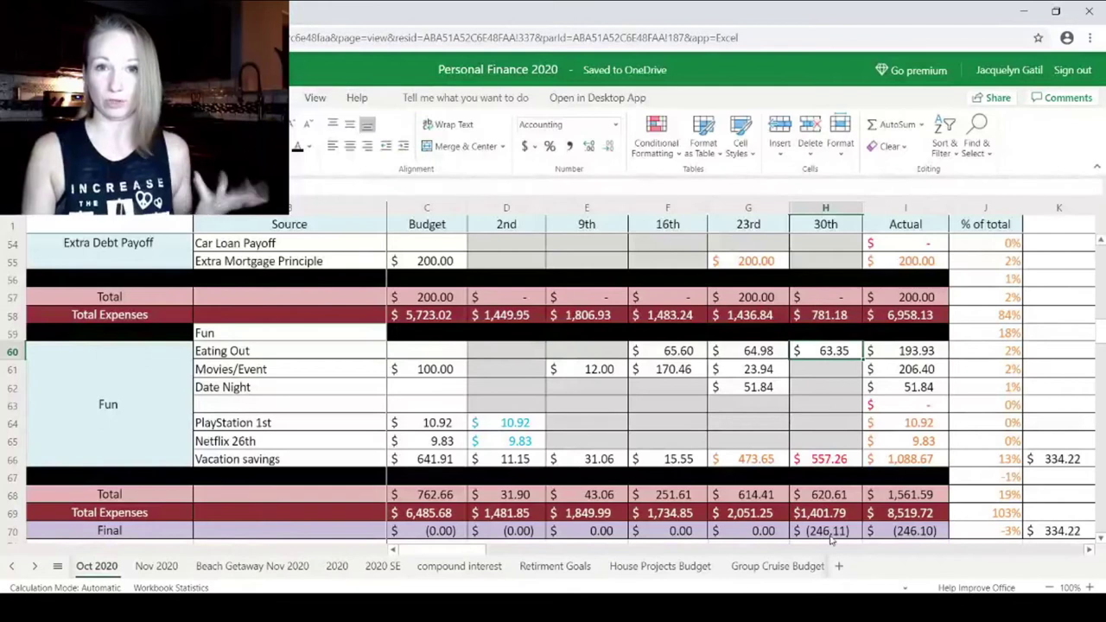
Replace the 30th's Vacation savings amount of 557.26 with 311.15, keeping it red.
{"action": "left_click", "coordinate": [817, 464]}
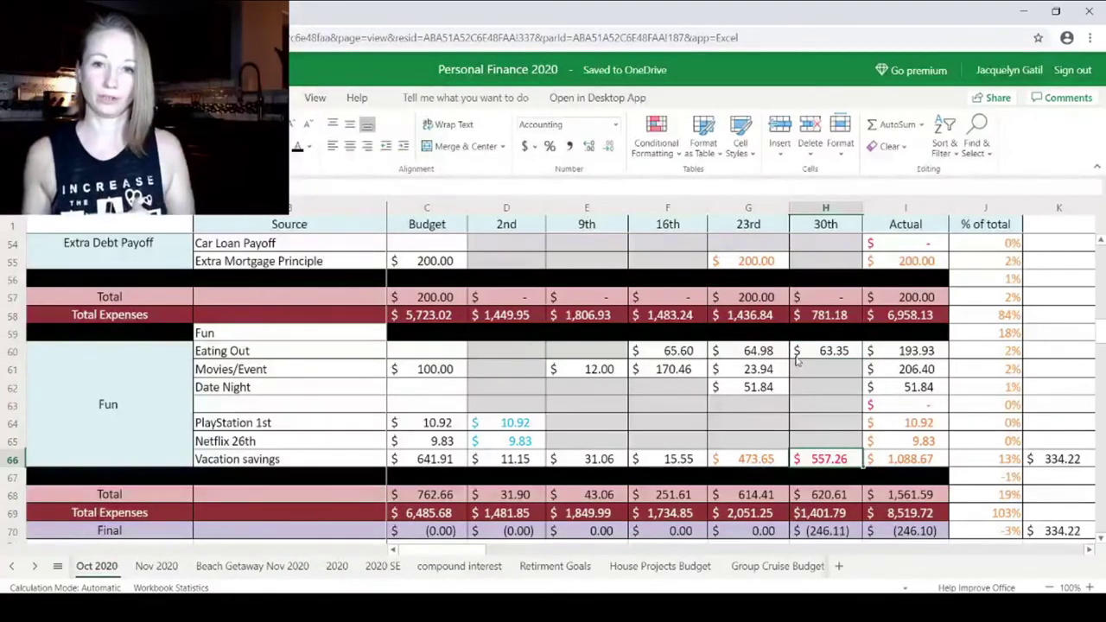
{"action": "key", "text": "Delete"}
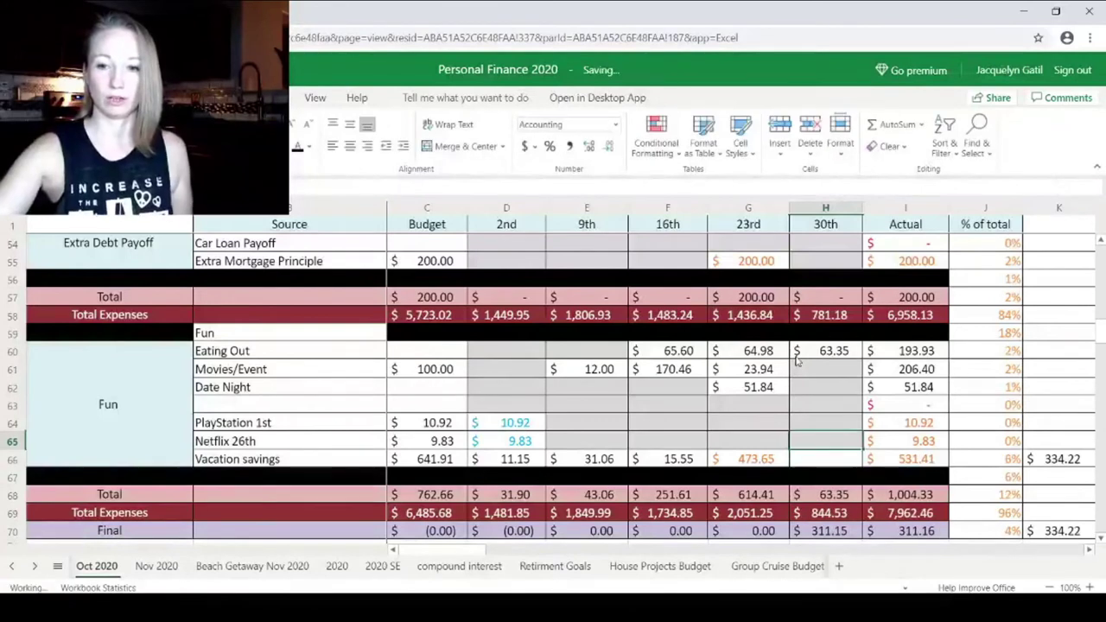
{"action": "type", "text": "311.15"}
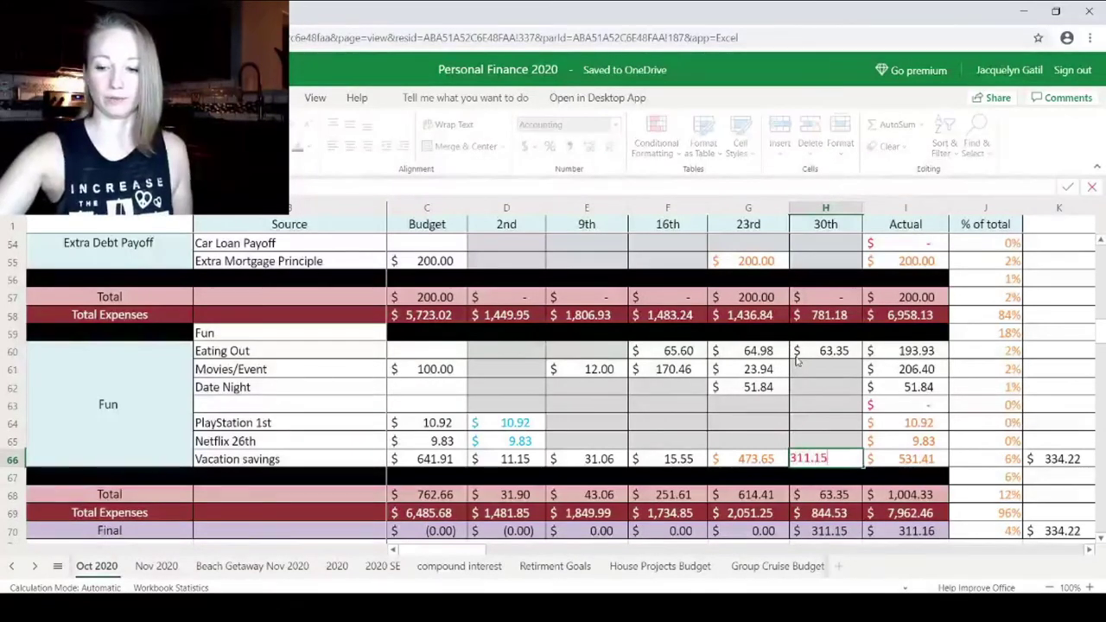
{"action": "key", "text": "ctrl+Return"}
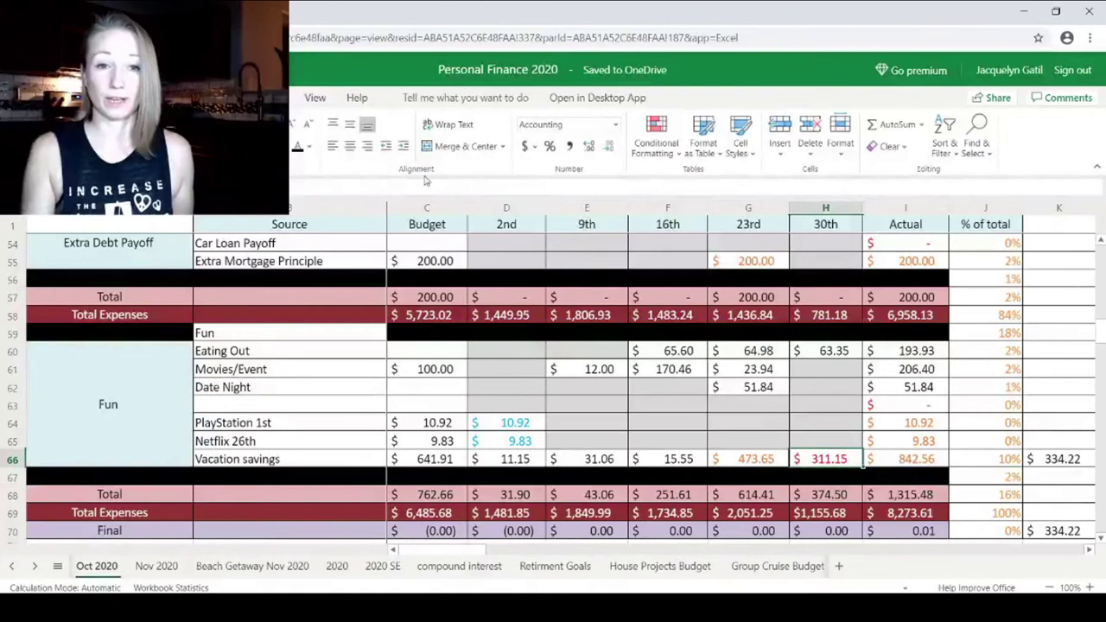
{"action": "left_click", "coordinate": [309, 148]}
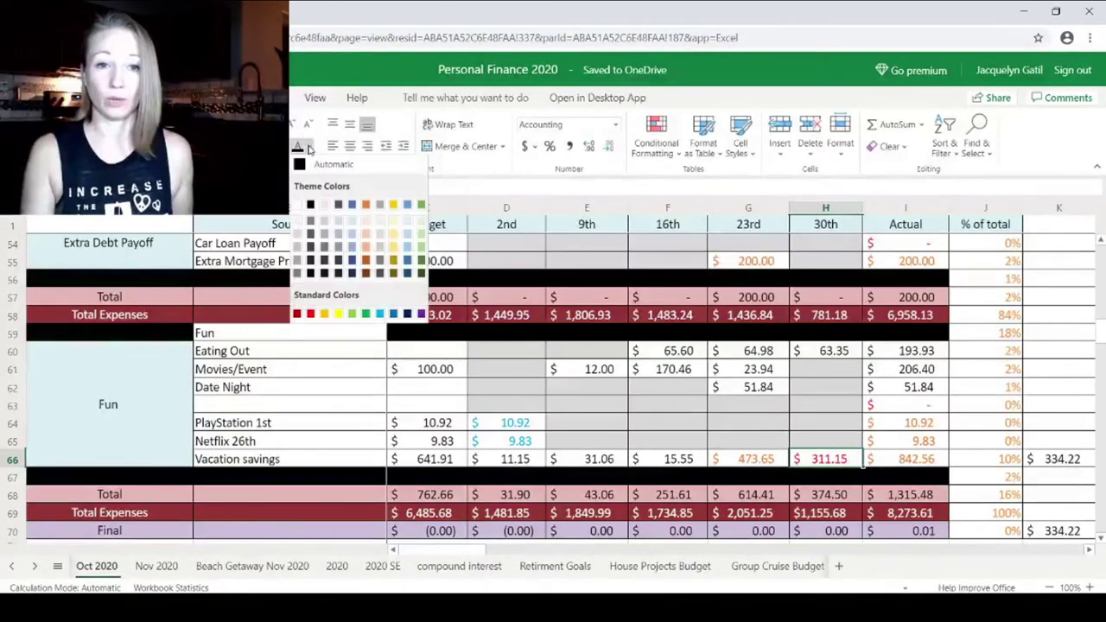
{"action": "left_click", "coordinate": [313, 310]}
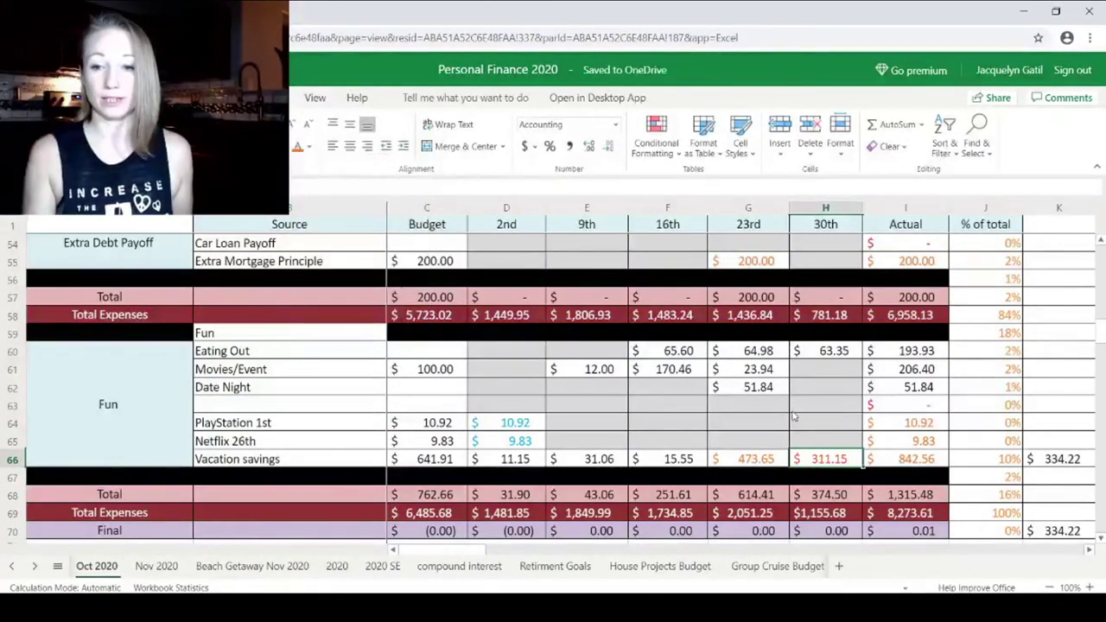
{"action": "left_click", "coordinate": [815, 426]}
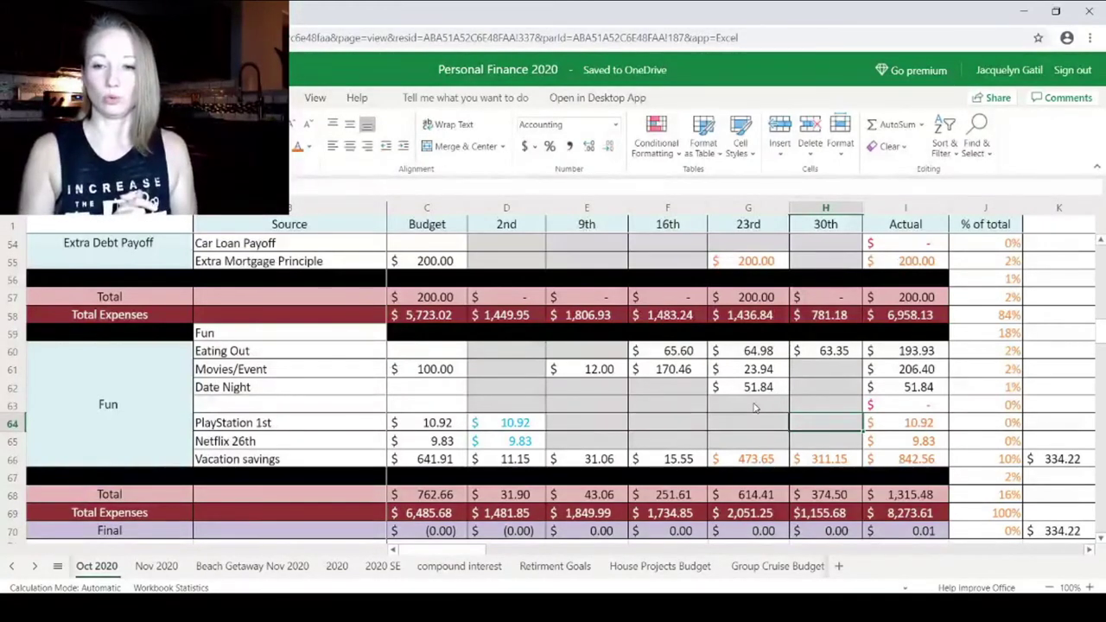
{"action": "left_click", "coordinate": [810, 460]}
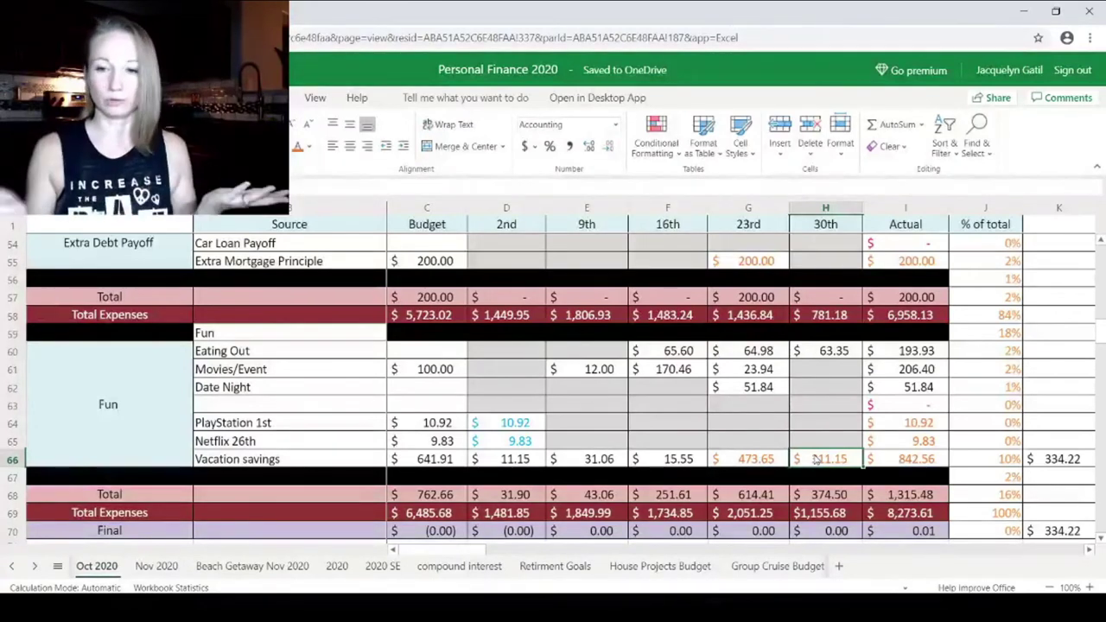
{"action": "left_click", "coordinate": [812, 442]}
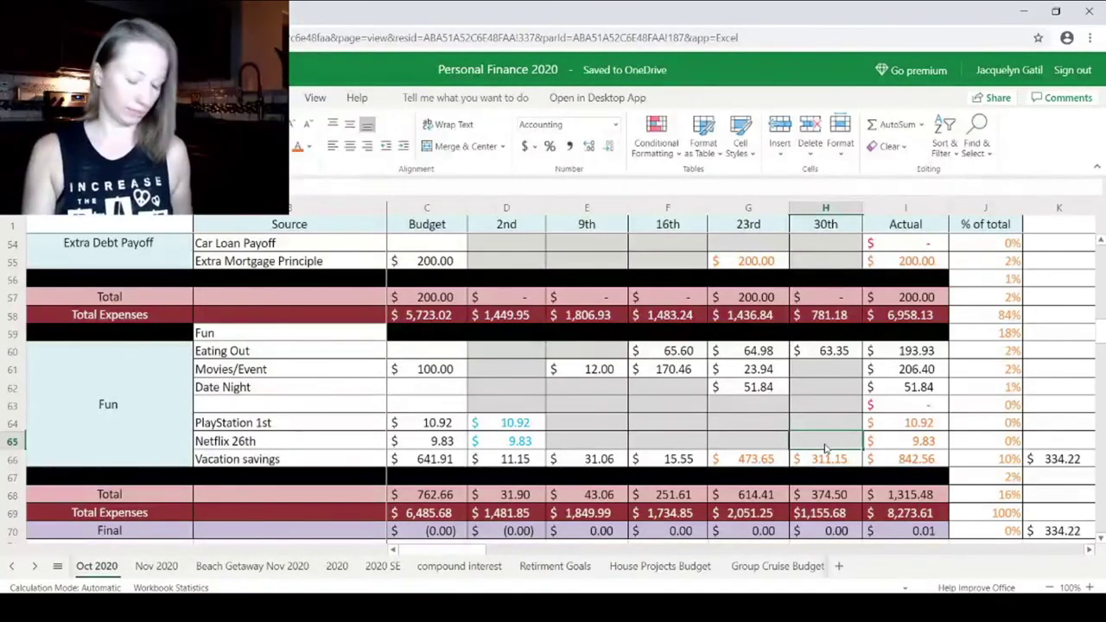
Change the 30th's Vacation savings amount from 311.15 to 261.15.
{"action": "left_click", "coordinate": [816, 461]}
{"action": "key", "text": "BackSpace"}
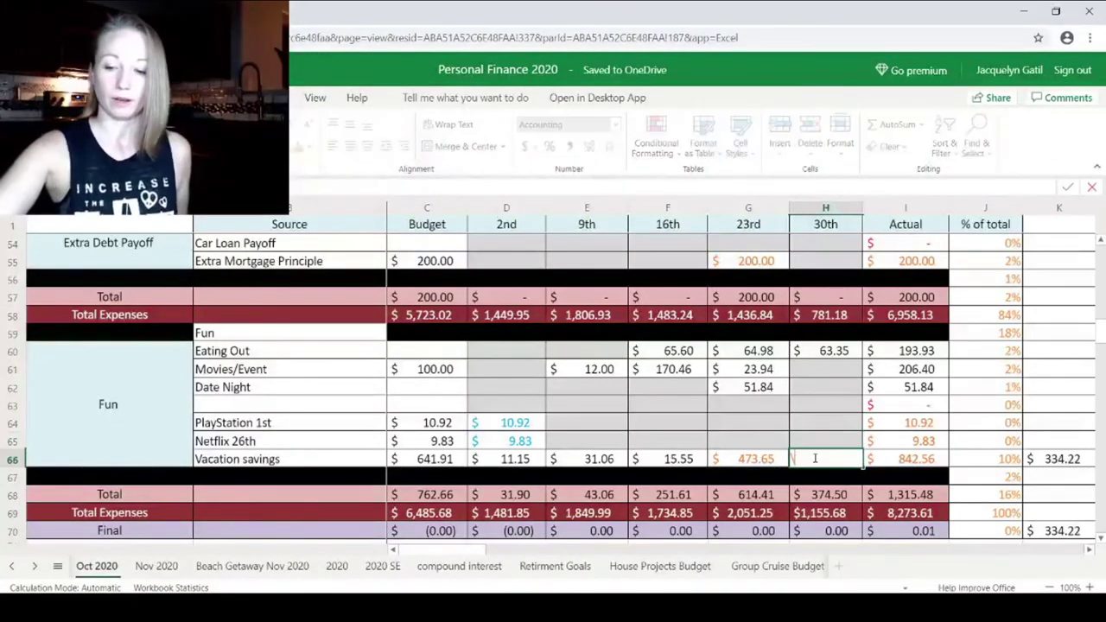
{"action": "key", "text": "Return"}
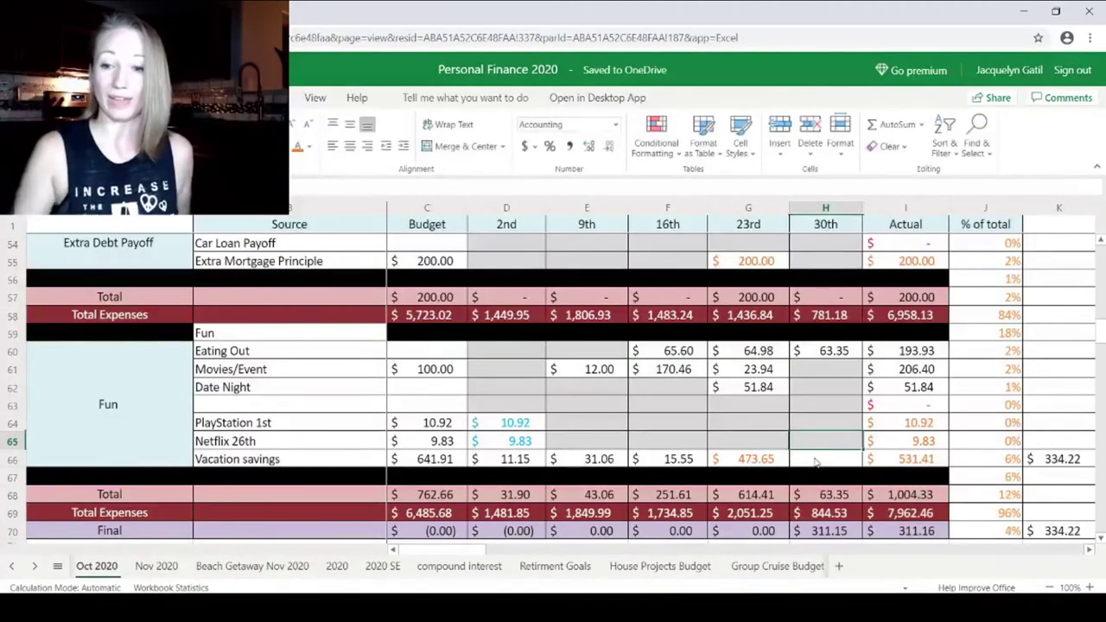
{"action": "scroll", "coordinate": [814, 459], "scroll_direction": "up", "scroll_amount": 5}
{"action": "scroll", "coordinate": [827, 333], "scroll_direction": "up", "scroll_amount": 8}
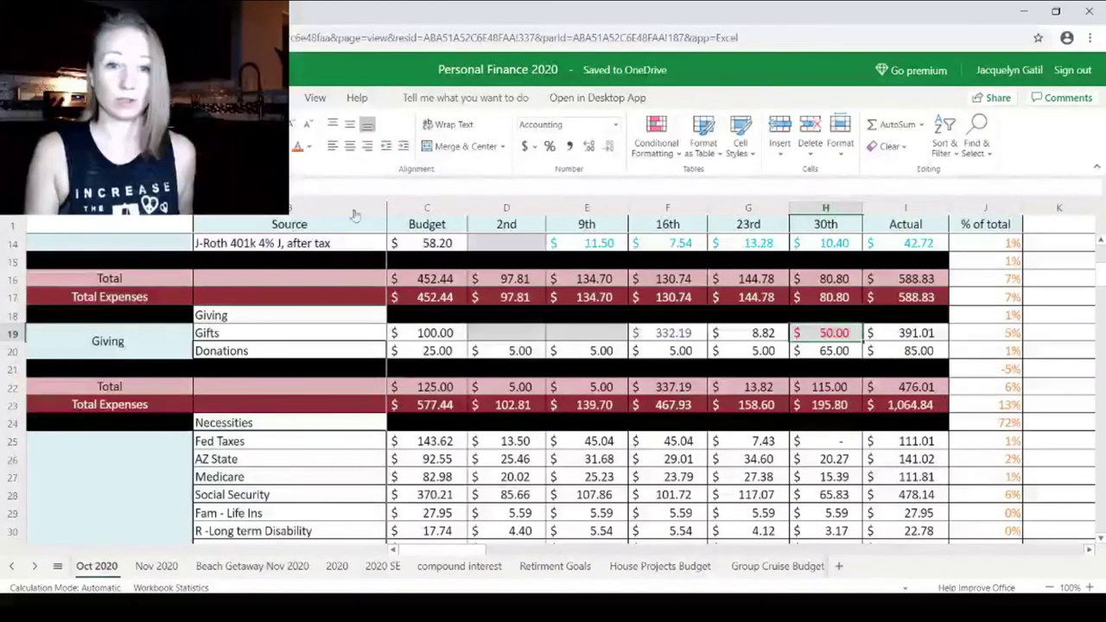
{"action": "left_click", "coordinate": [309, 147]}
{"action": "left_click", "coordinate": [302, 165]}
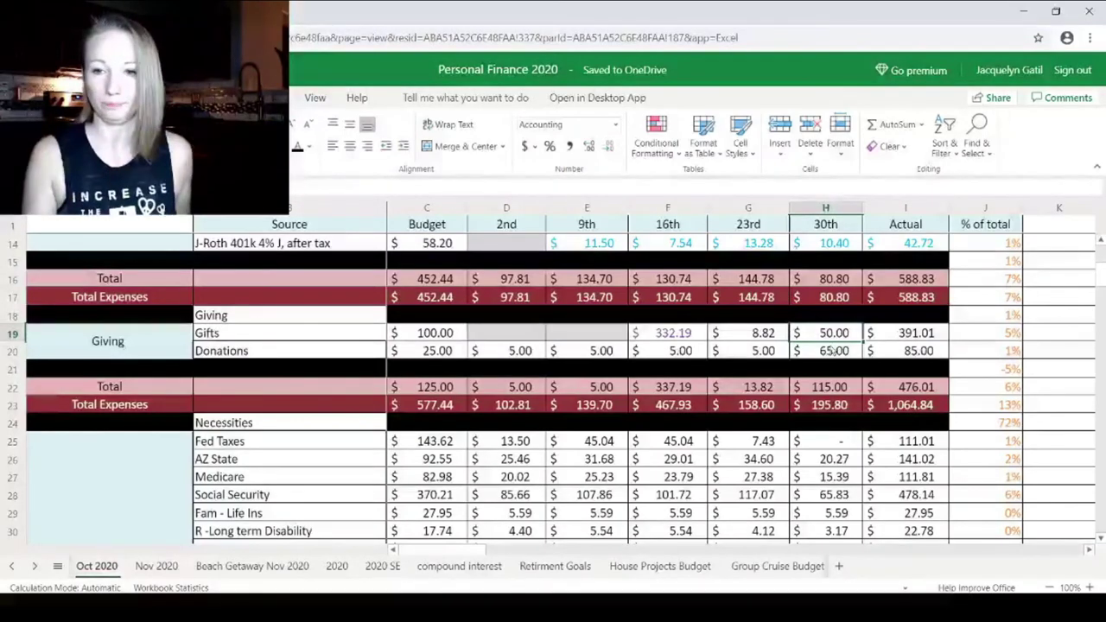
{"action": "scroll", "coordinate": [782, 305], "scroll_direction": "down", "scroll_amount": 4}
{"action": "scroll", "coordinate": [839, 343], "scroll_direction": "down", "scroll_amount": 8}
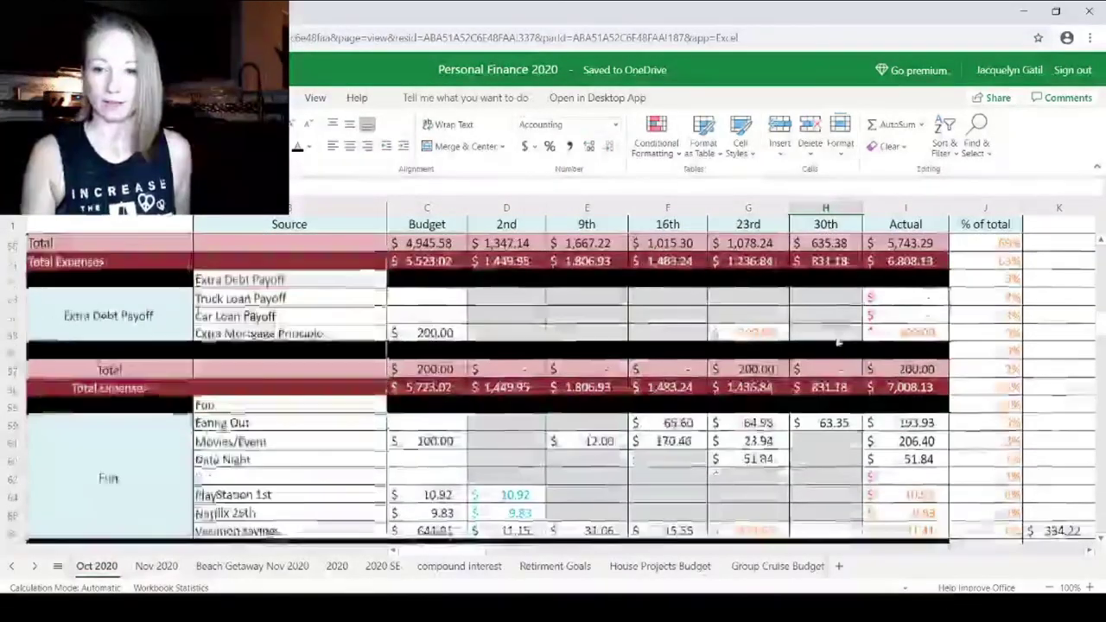
{"action": "scroll", "coordinate": [838, 343], "scroll_direction": "down", "scroll_amount": 3}
{"action": "left_click", "coordinate": [824, 386]}
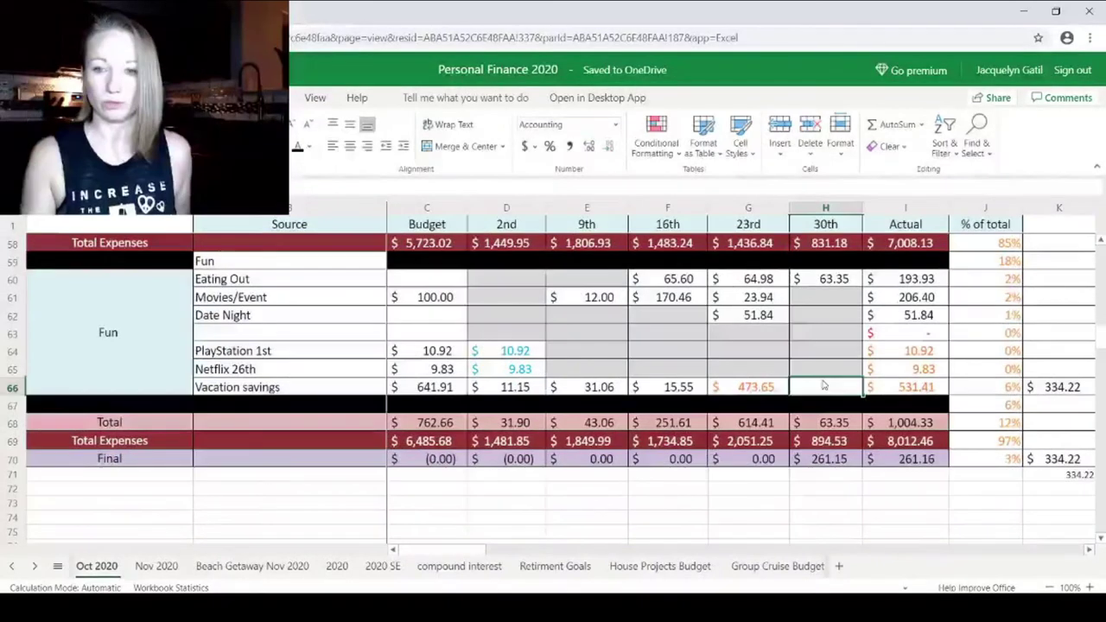
{"action": "type", "text": "261.15"}
{"action": "key", "text": "Up"}
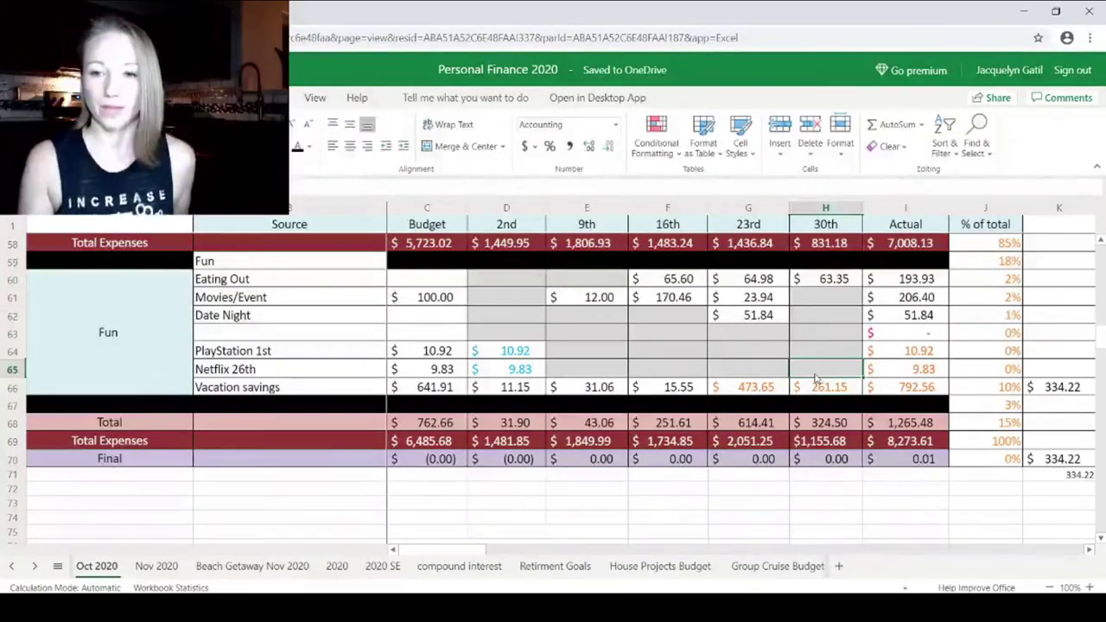
Make the PlayStation payment on the 2nd orange.
{"action": "left_click", "coordinate": [527, 356]}
{"action": "left_click", "coordinate": [309, 147]}
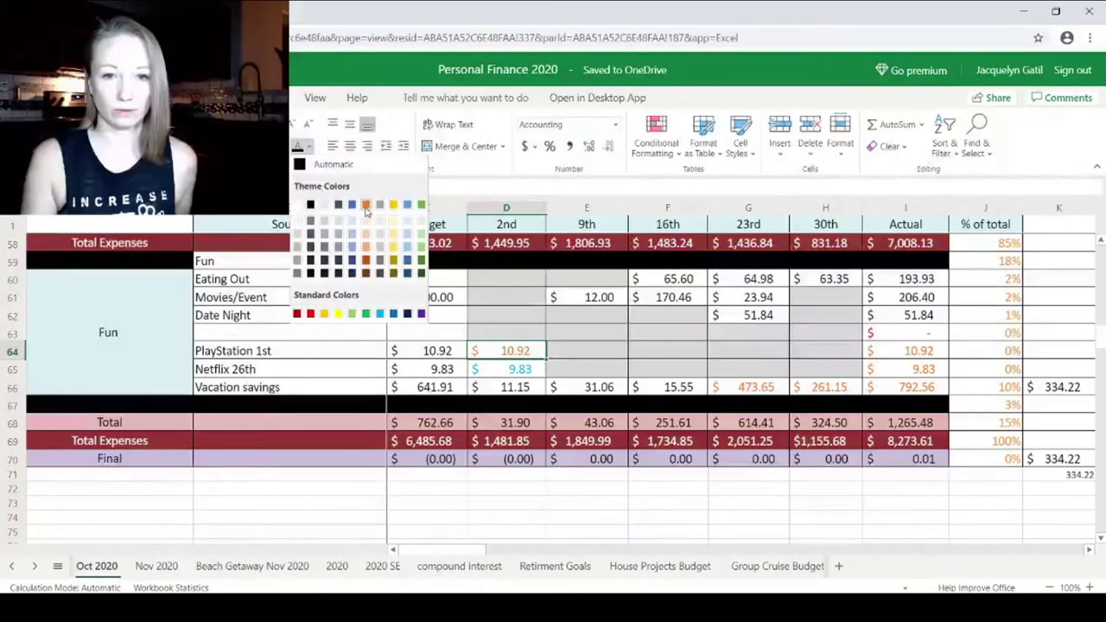
{"action": "left_click", "coordinate": [367, 210]}
Turn the Netflix payment on the 2nd and its Actual total black.
{"action": "left_click", "coordinate": [517, 369]}
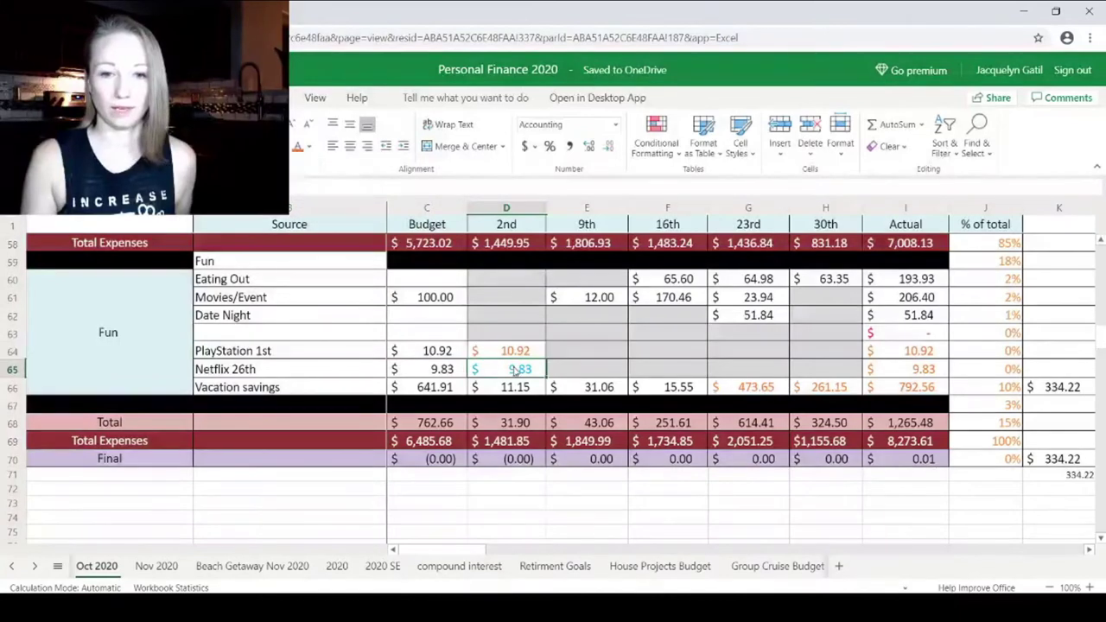
{"action": "left_click", "coordinate": [309, 147]}
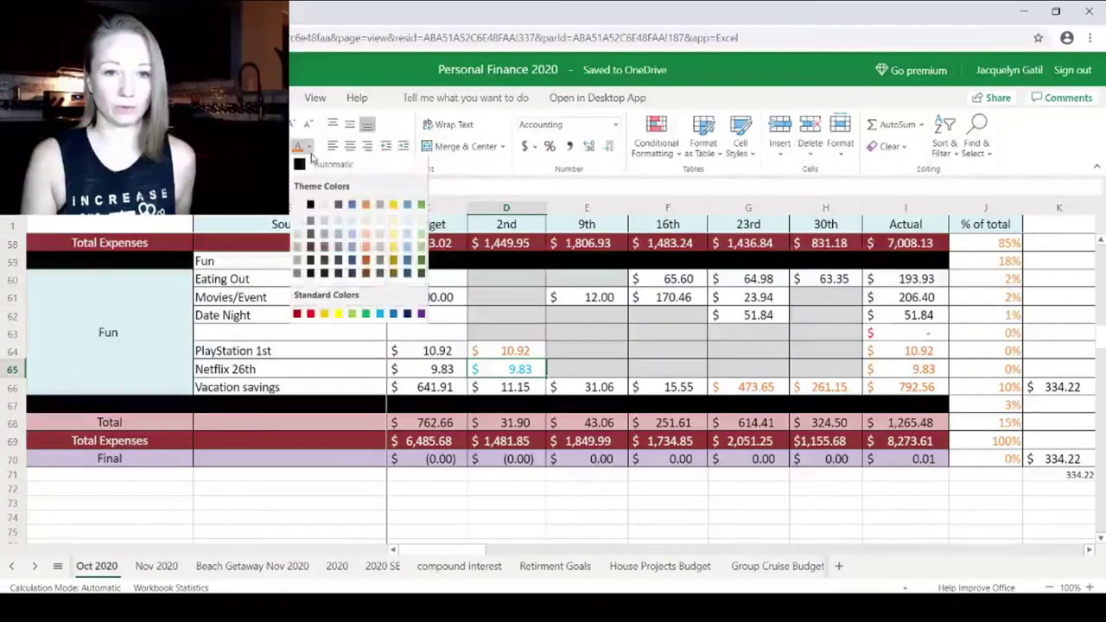
{"action": "left_click", "coordinate": [324, 165]}
{"action": "left_click", "coordinate": [908, 370]}
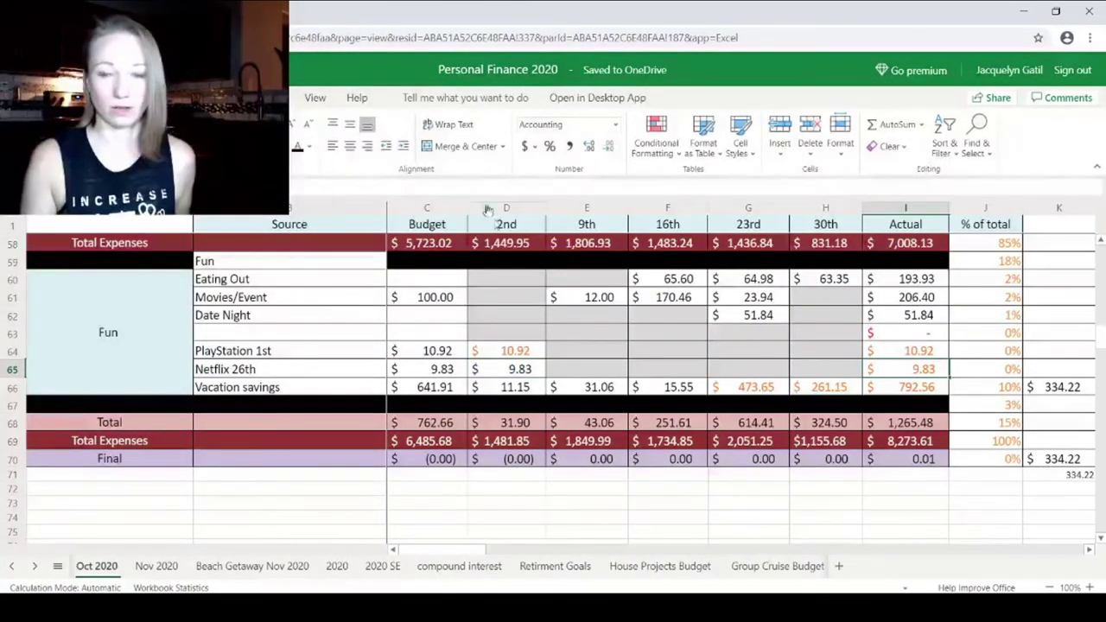
{"action": "left_click", "coordinate": [297, 147]}
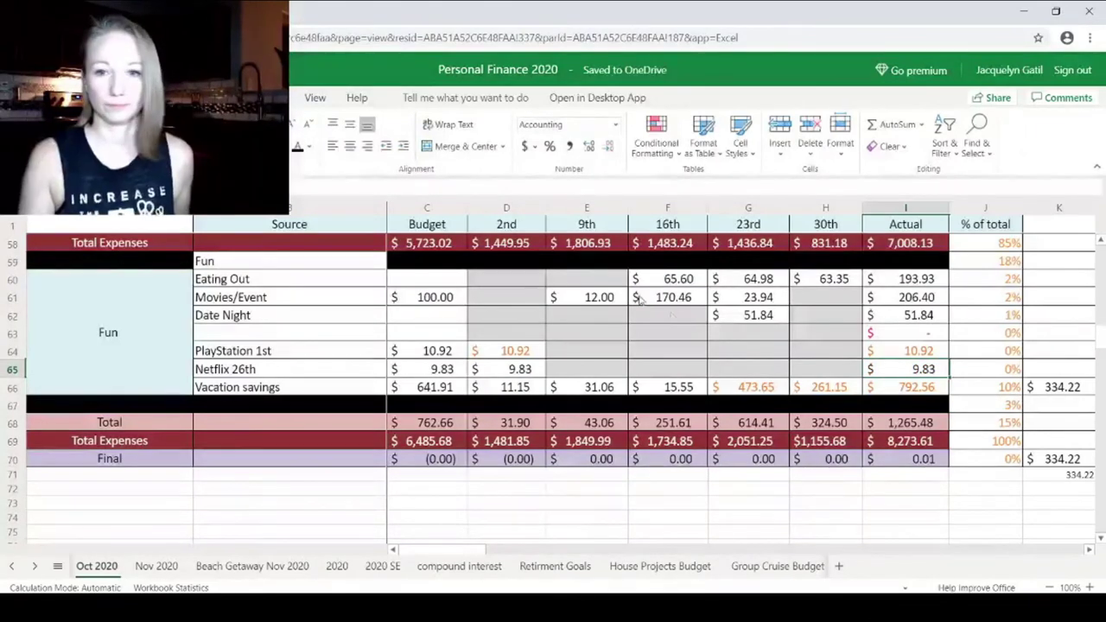
{"action": "left_click", "coordinate": [760, 347]}
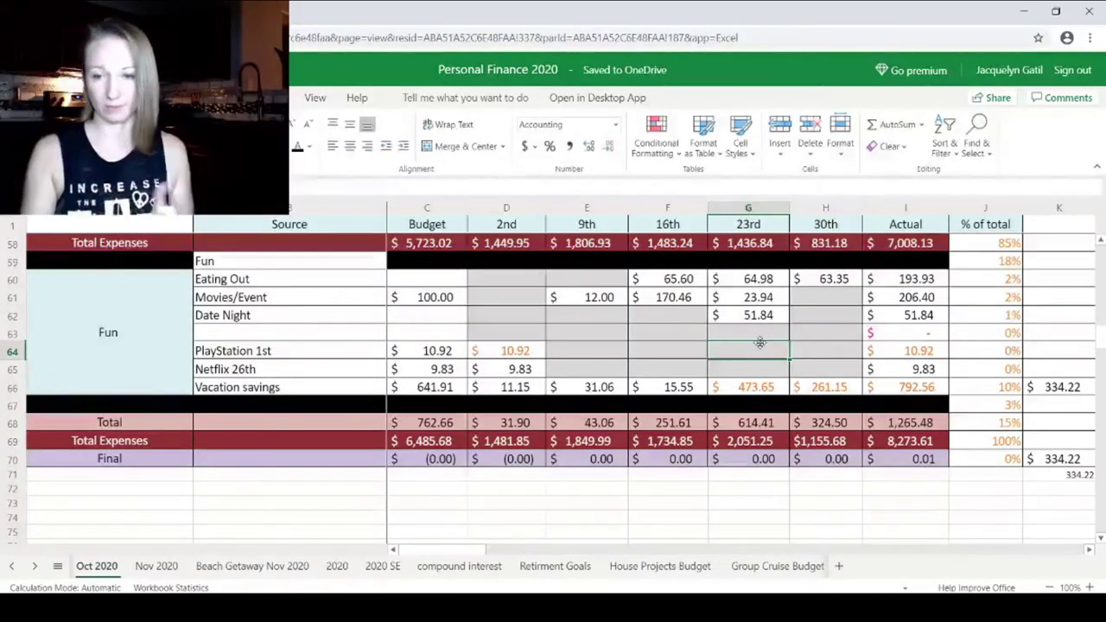
{"action": "scroll", "coordinate": [765, 342], "scroll_direction": "up", "scroll_amount": 10}
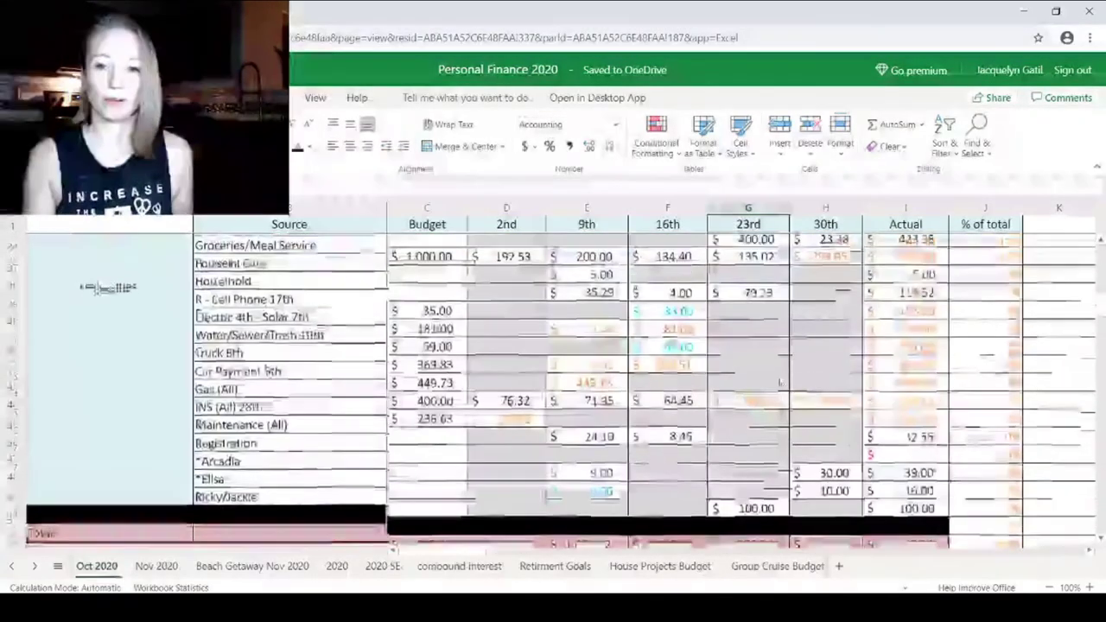
{"action": "scroll", "coordinate": [764, 341], "scroll_direction": "up", "scroll_amount": 10}
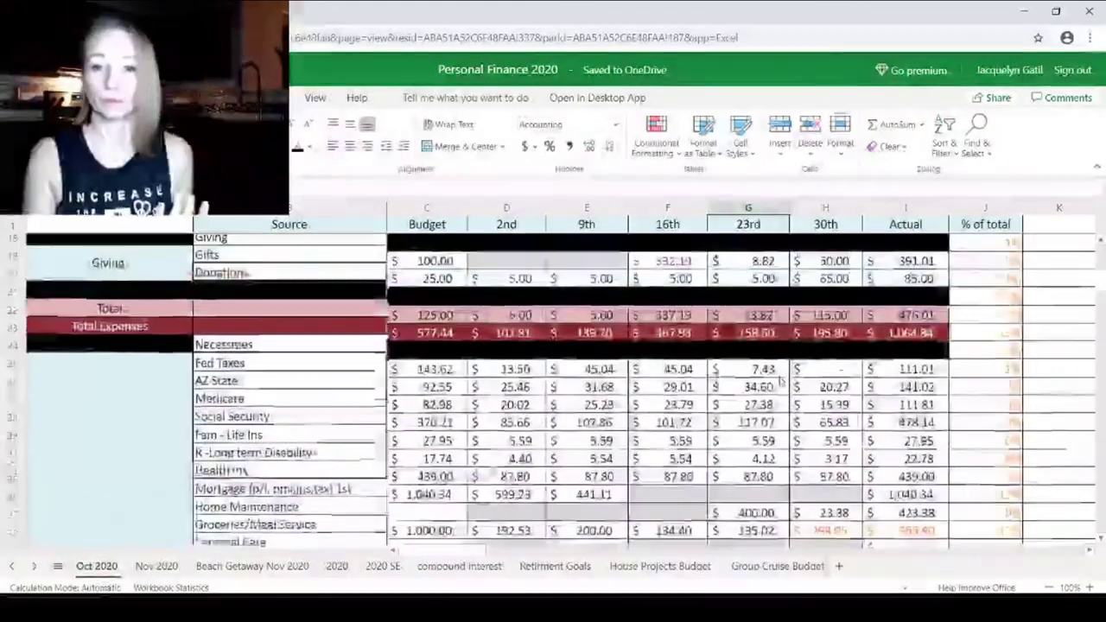
{"action": "scroll", "coordinate": [780, 389], "scroll_direction": "up", "scroll_amount": 1}
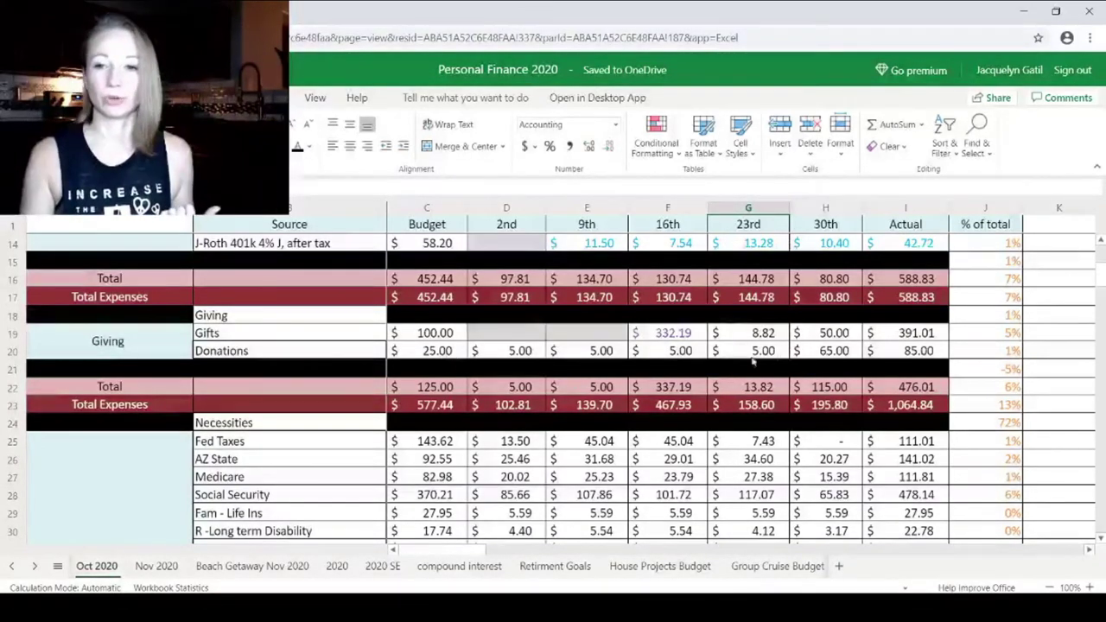
{"action": "scroll", "coordinate": [767, 339], "scroll_direction": "down", "scroll_amount": 4}
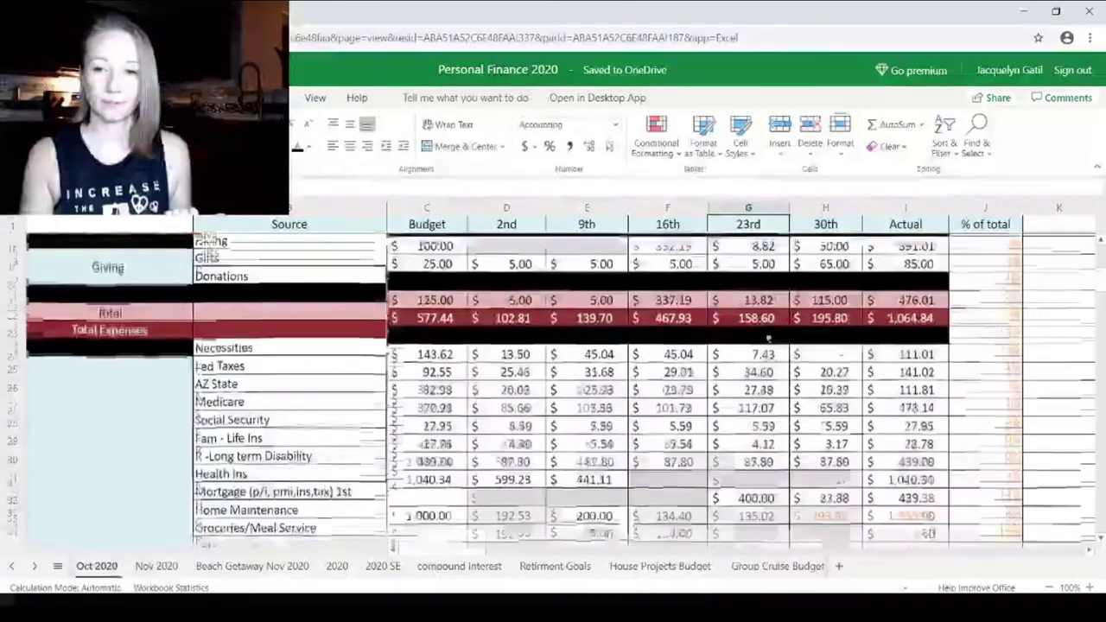
{"action": "scroll", "coordinate": [454, 306], "scroll_direction": "up", "scroll_amount": 2}
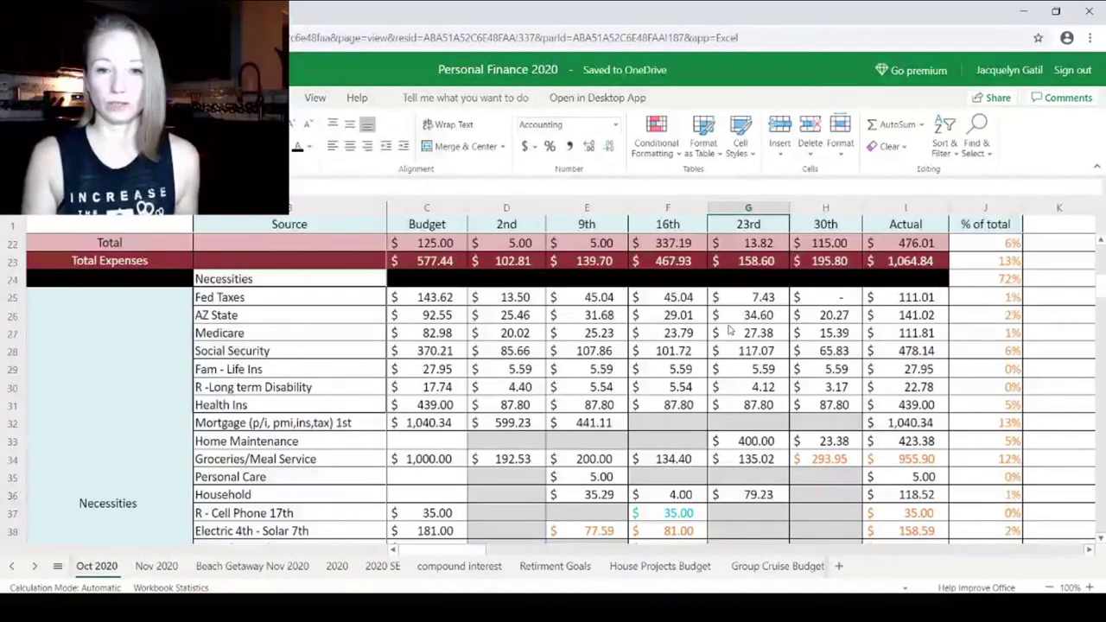
{"action": "right_click", "coordinate": [873, 300]}
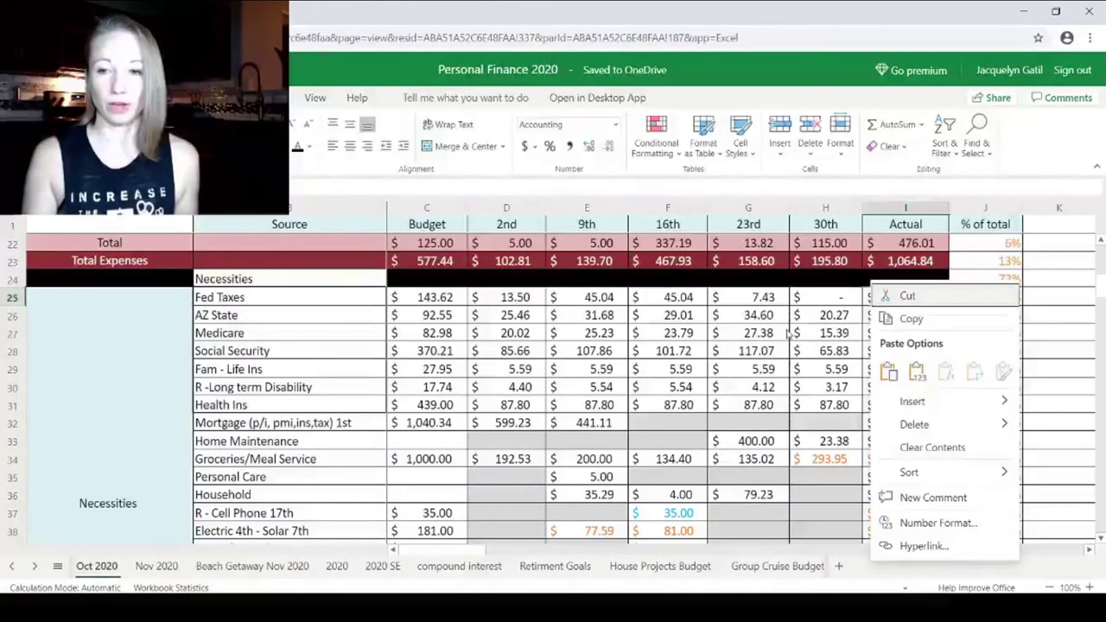
{"action": "left_click", "coordinate": [843, 302]}
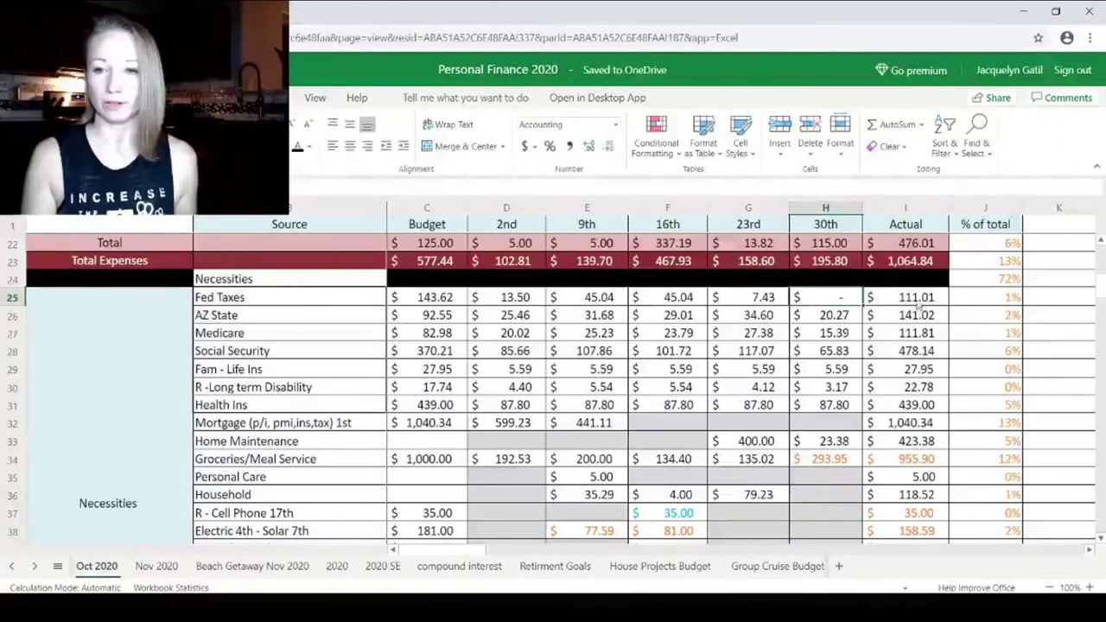
{"action": "left_click", "coordinate": [869, 302]}
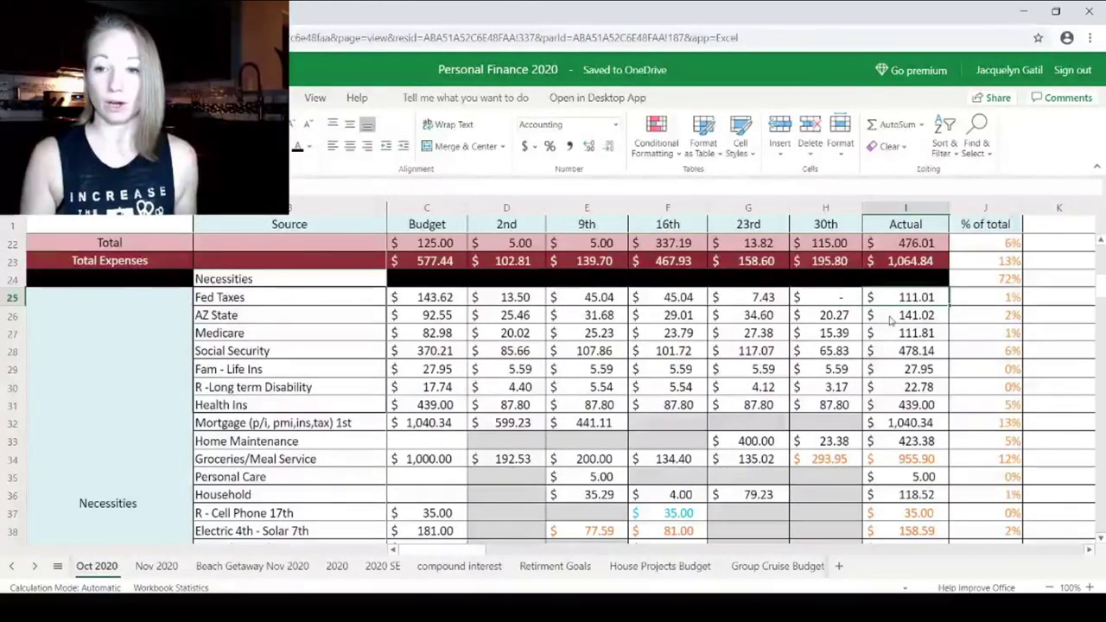
{"action": "left_click", "coordinate": [886, 320]}
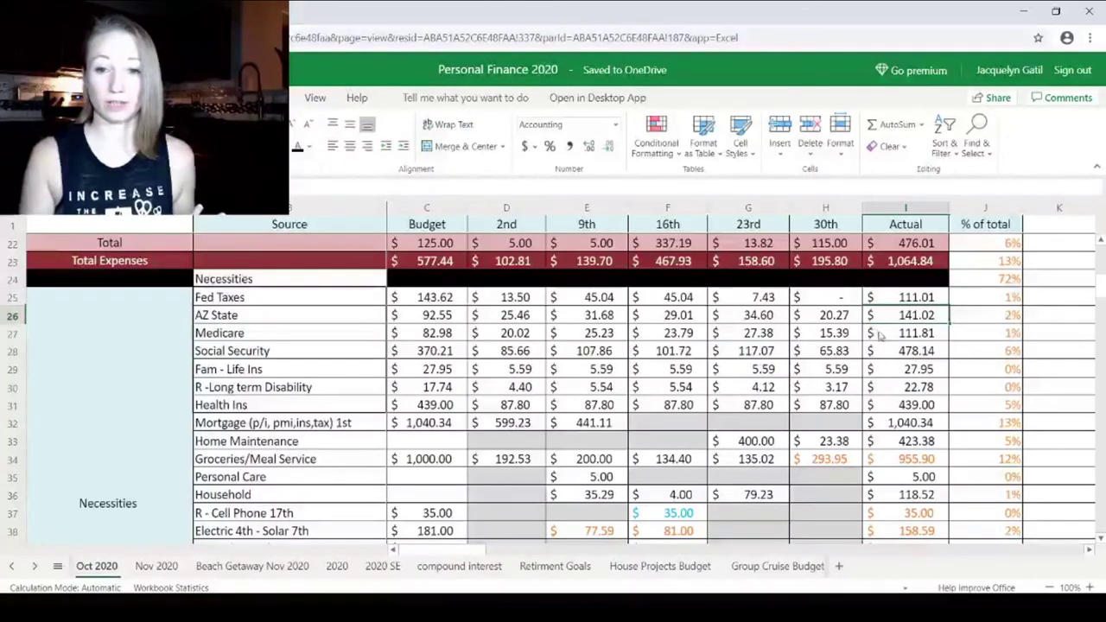
{"action": "left_click", "coordinate": [878, 335]}
{"action": "left_click", "coordinate": [880, 351]}
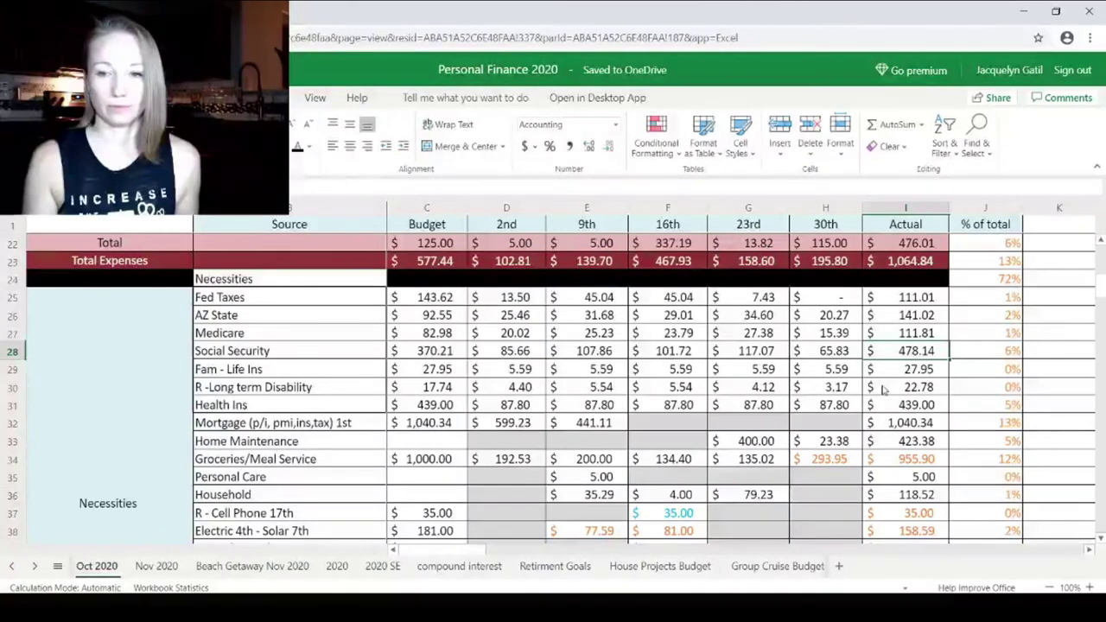
{"action": "left_click", "coordinate": [883, 390]}
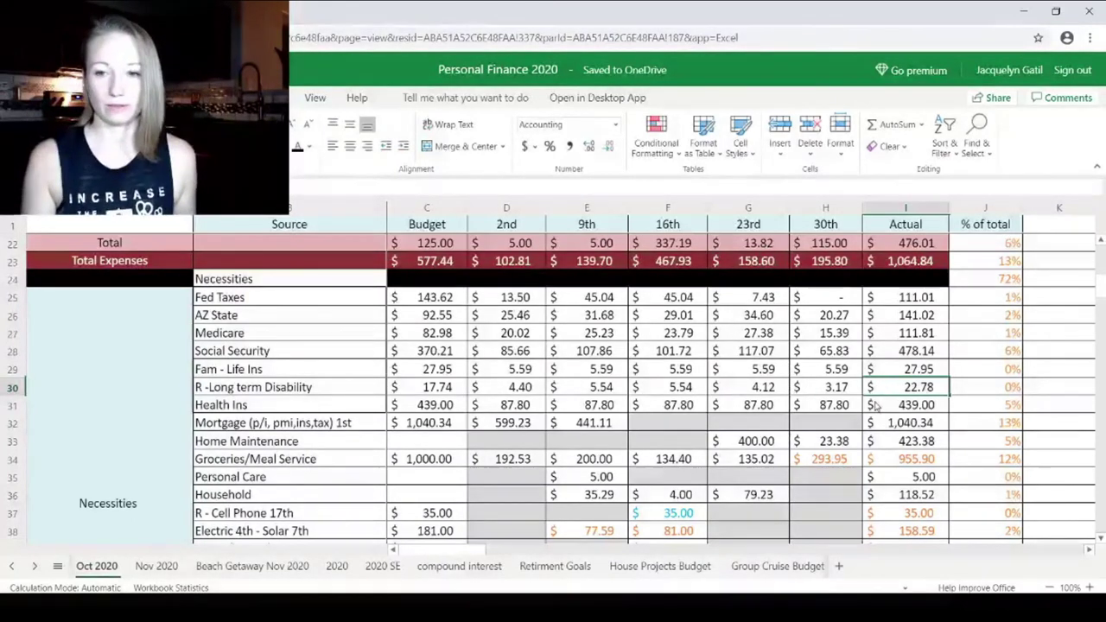
{"action": "left_click", "coordinate": [874, 403]}
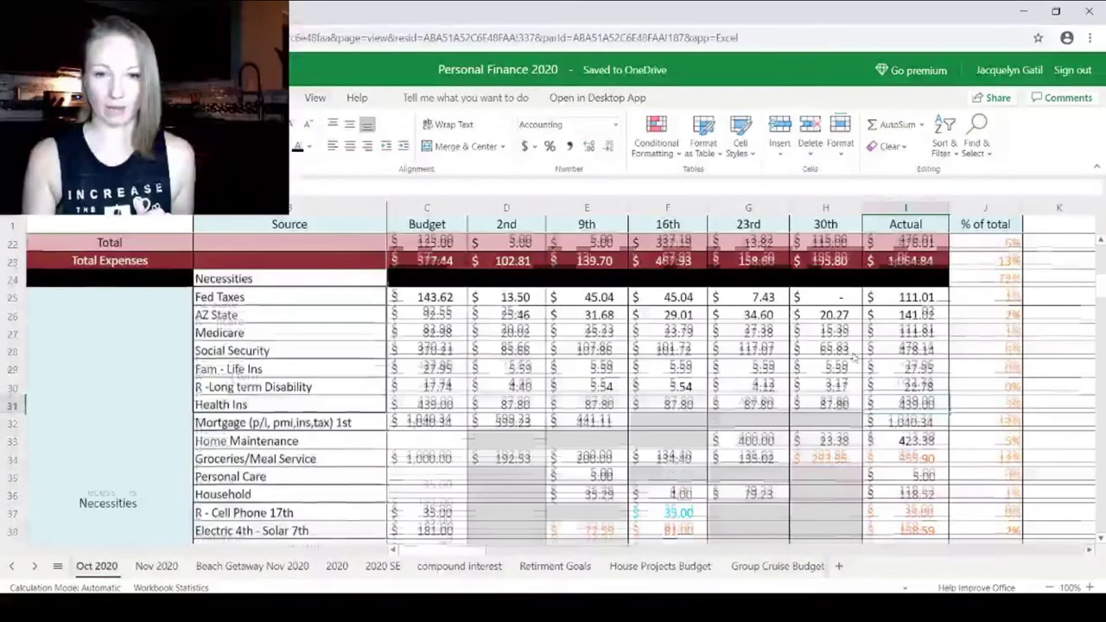
{"action": "scroll", "coordinate": [854, 355], "scroll_direction": "down", "scroll_amount": 2}
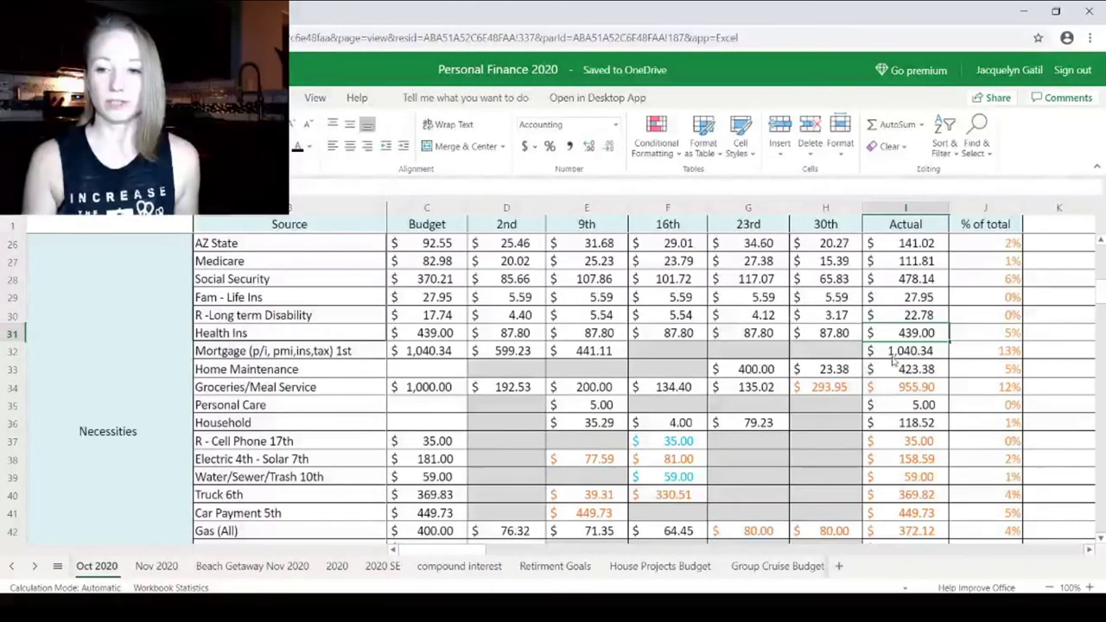
{"action": "left_click", "coordinate": [877, 372]}
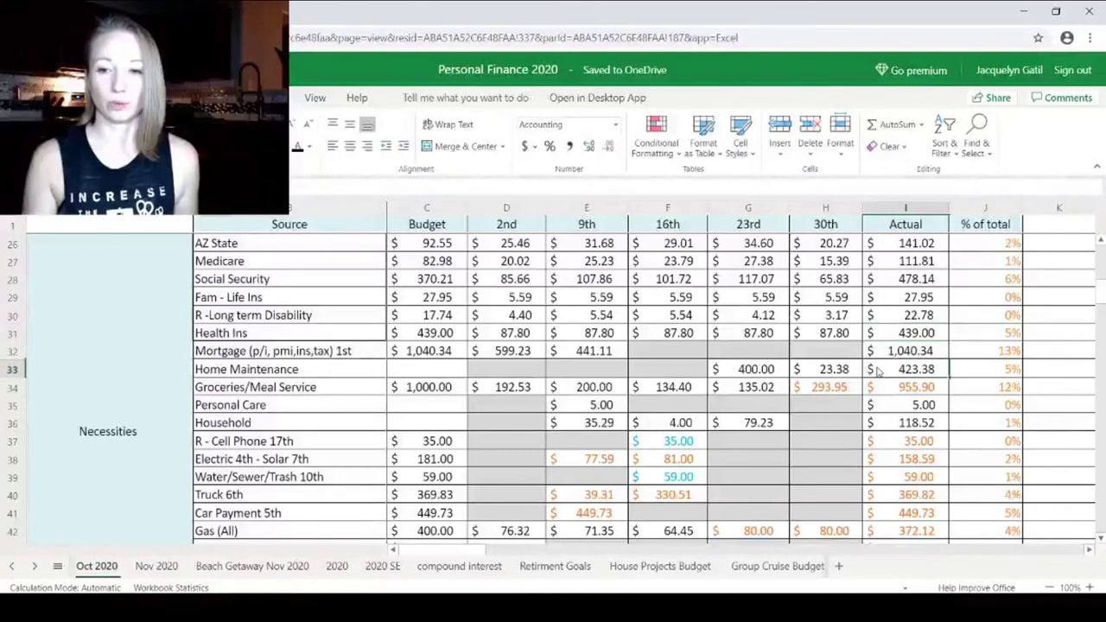
{"action": "left_click", "coordinate": [815, 372]}
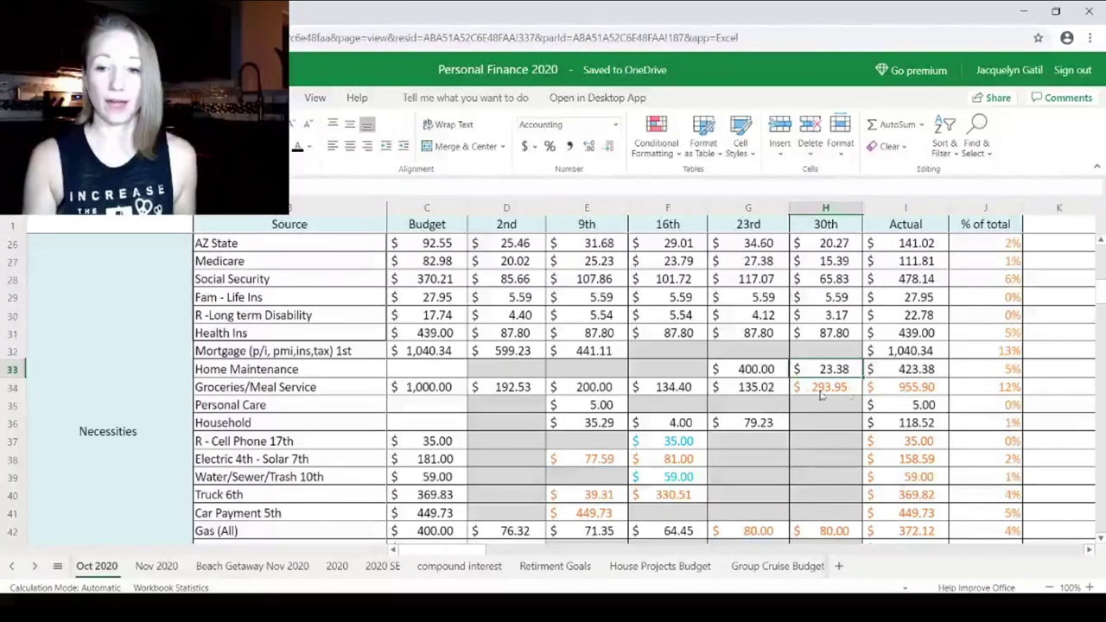
{"action": "left_click", "coordinate": [904, 396]}
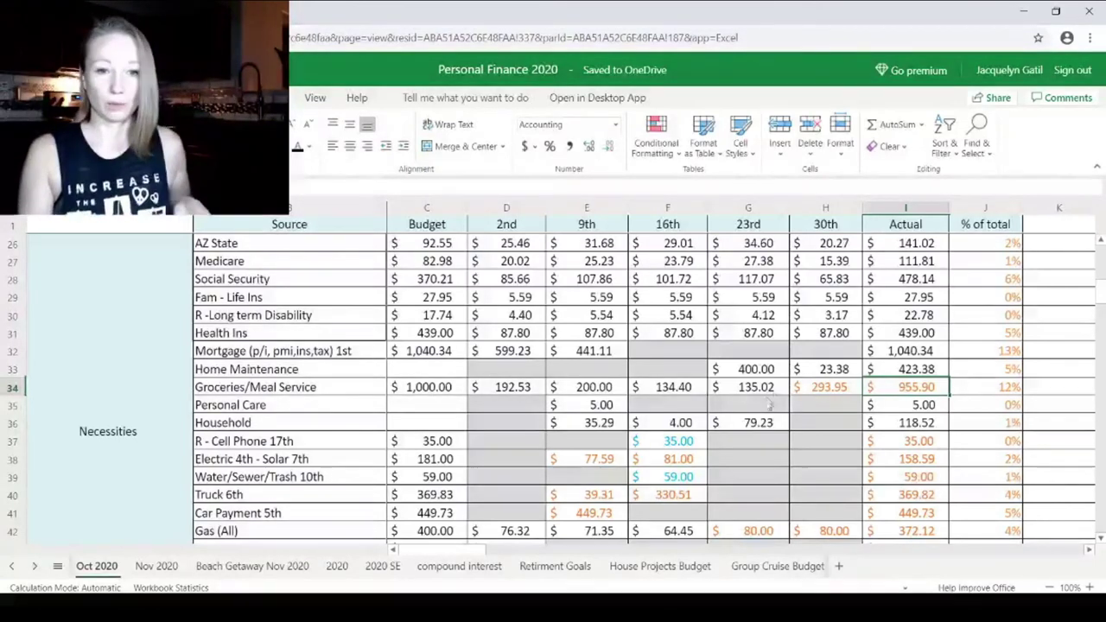
{"action": "left_click", "coordinate": [817, 404]}
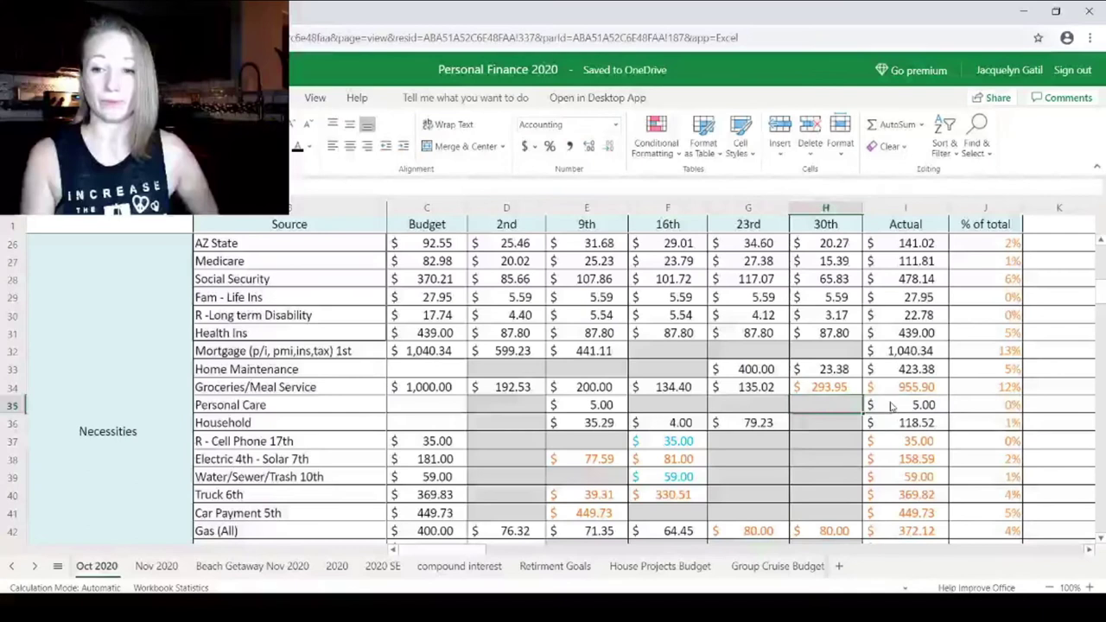
{"action": "left_click", "coordinate": [871, 408]}
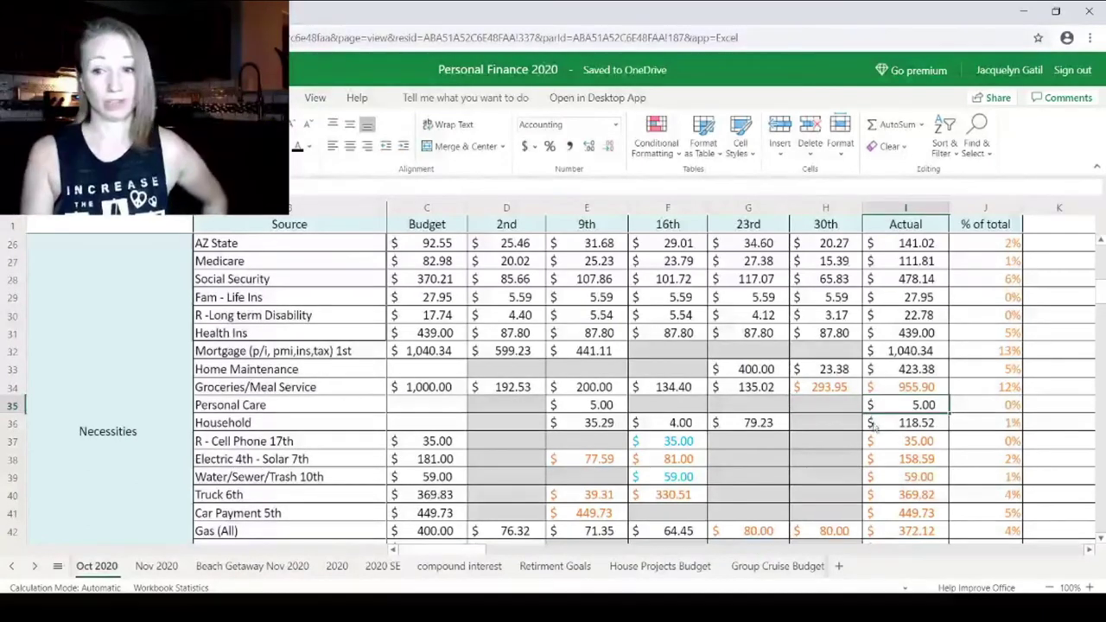
{"action": "left_click", "coordinate": [878, 425]}
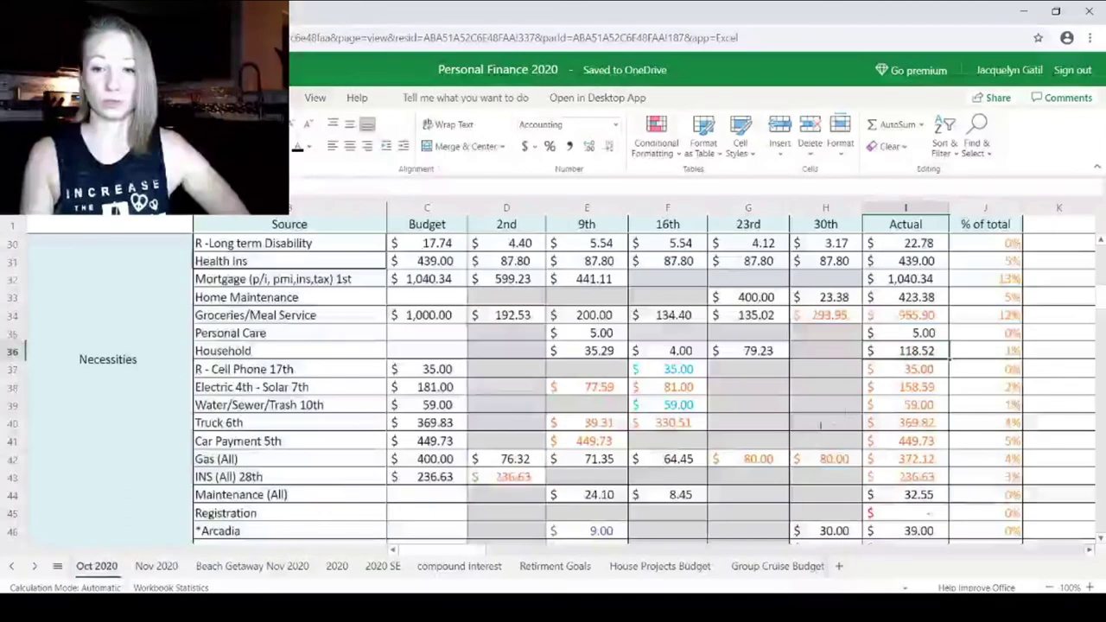
{"action": "left_click", "coordinate": [884, 389]}
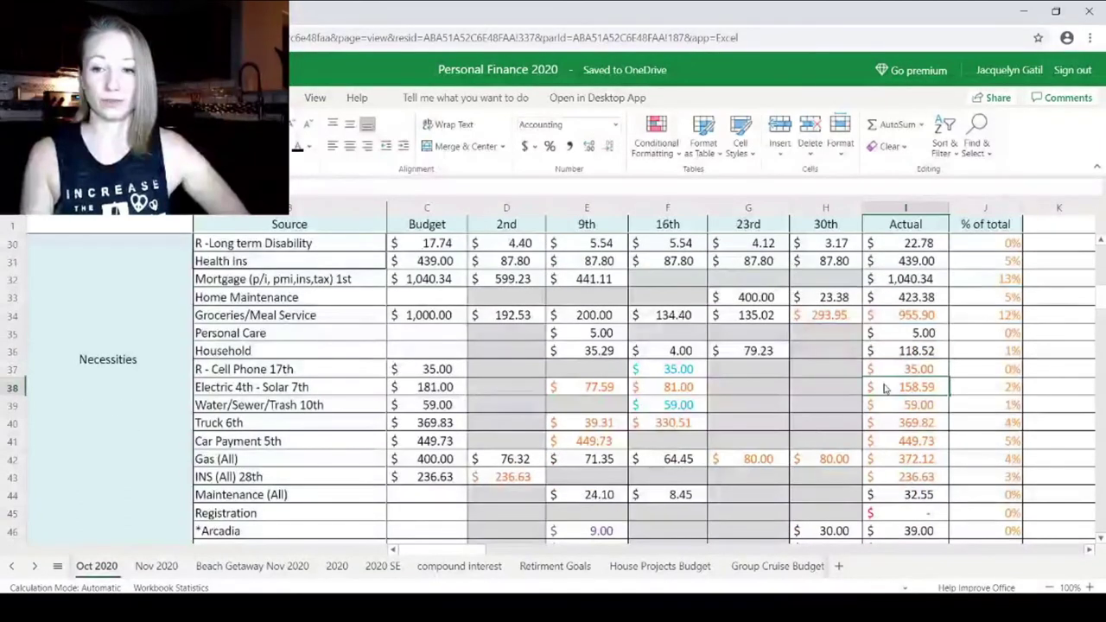
{"action": "left_click", "coordinate": [873, 462]}
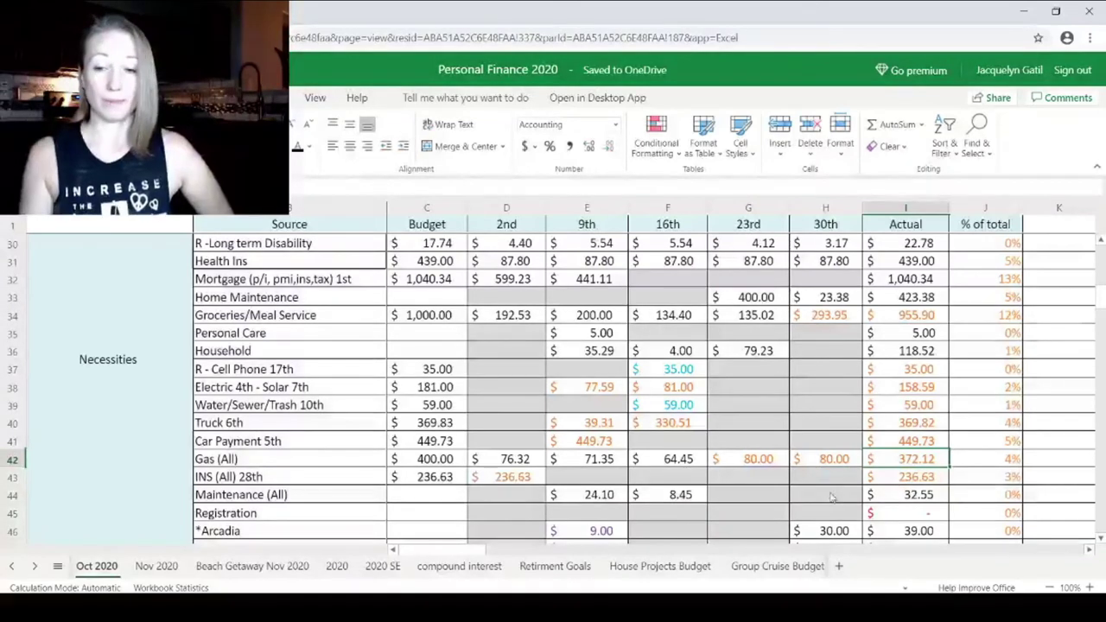
{"action": "left_click", "coordinate": [890, 500]}
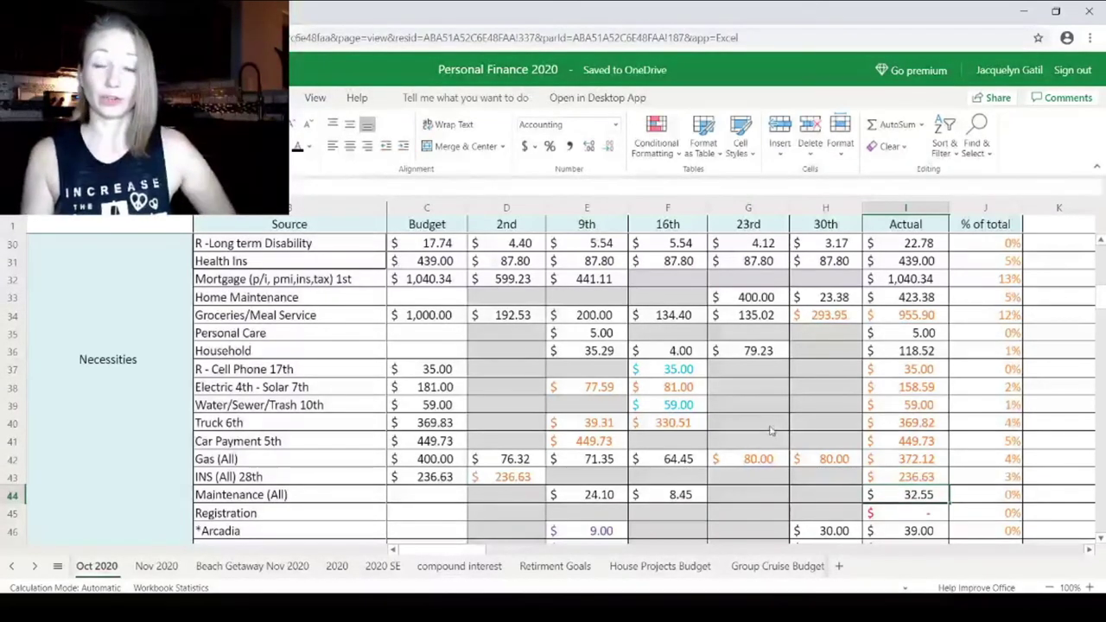
{"action": "scroll", "coordinate": [775, 397], "scroll_direction": "down", "scroll_amount": 3}
{"action": "scroll", "coordinate": [775, 397], "scroll_direction": "down", "scroll_amount": 2}
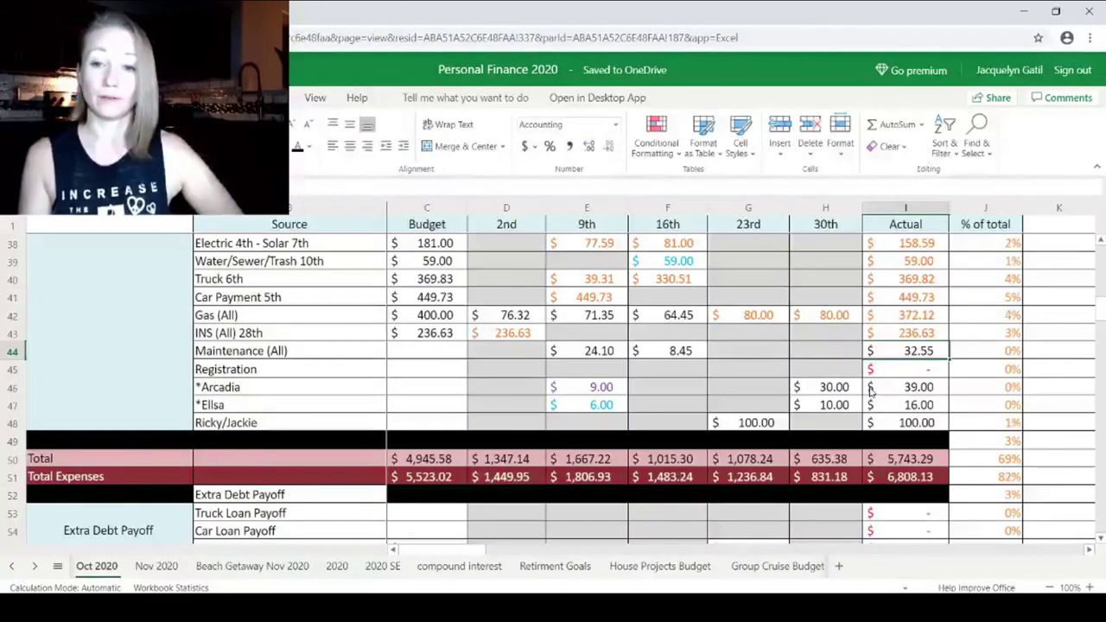
{"action": "left_click", "coordinate": [771, 422]}
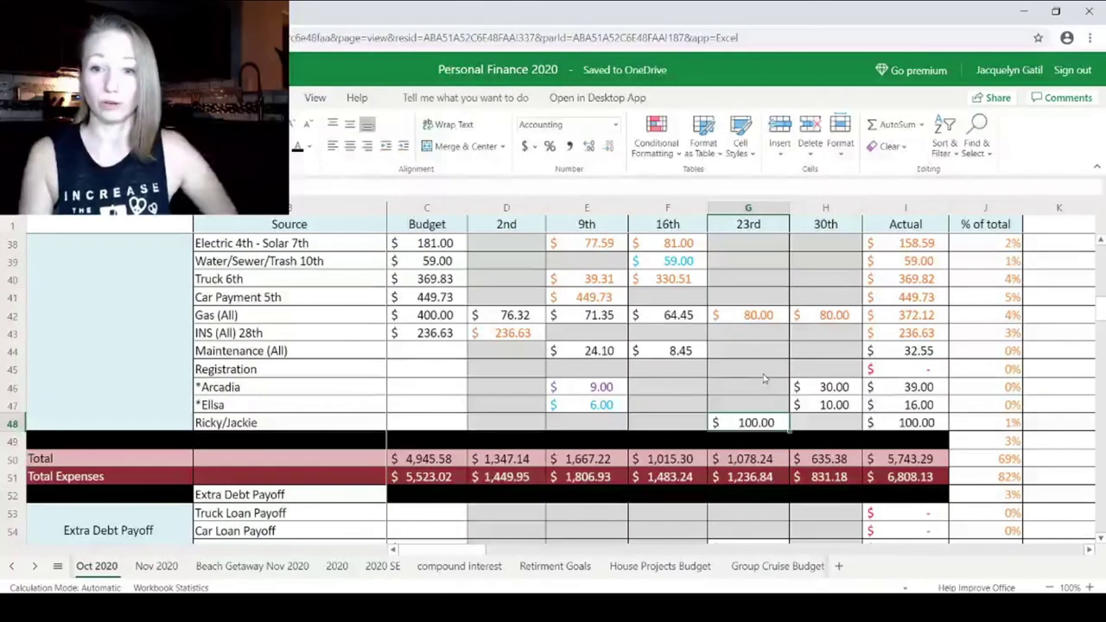
{"action": "scroll", "coordinate": [769, 378], "scroll_direction": "down", "scroll_amount": 2}
{"action": "scroll", "coordinate": [772, 378], "scroll_direction": "down", "scroll_amount": 3}
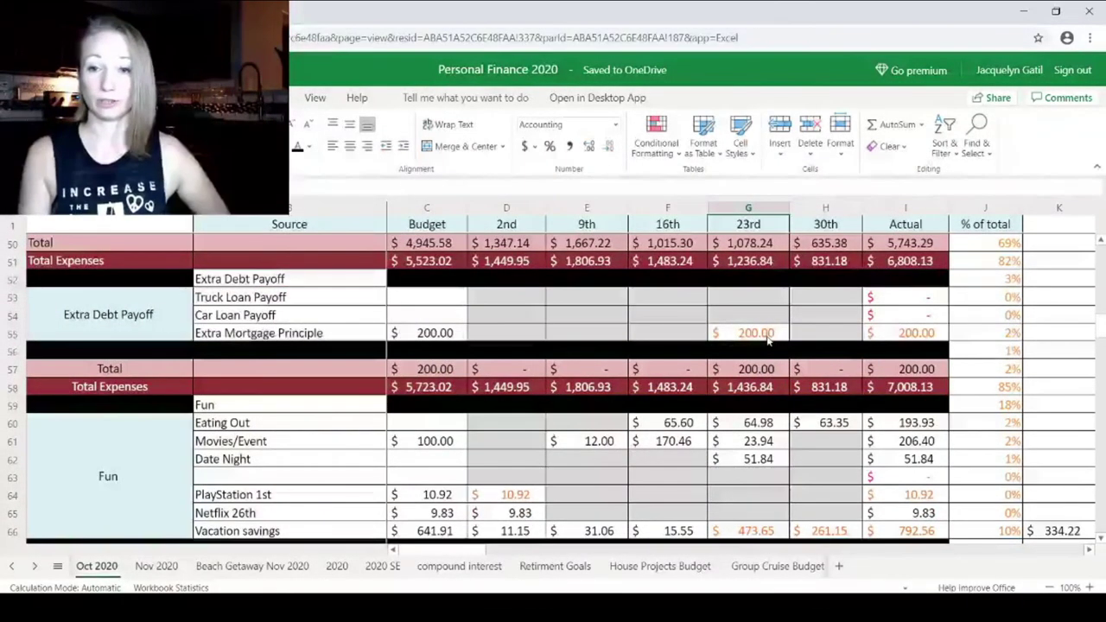
{"action": "scroll", "coordinate": [768, 339], "scroll_direction": "down", "scroll_amount": 2}
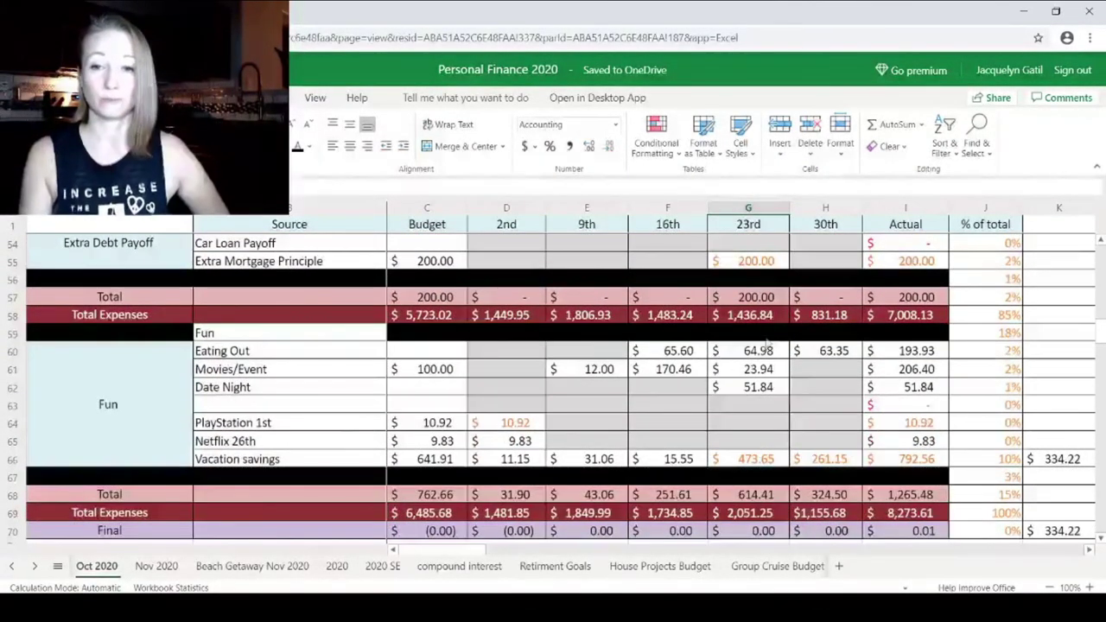
{"action": "left_click", "coordinate": [872, 360]}
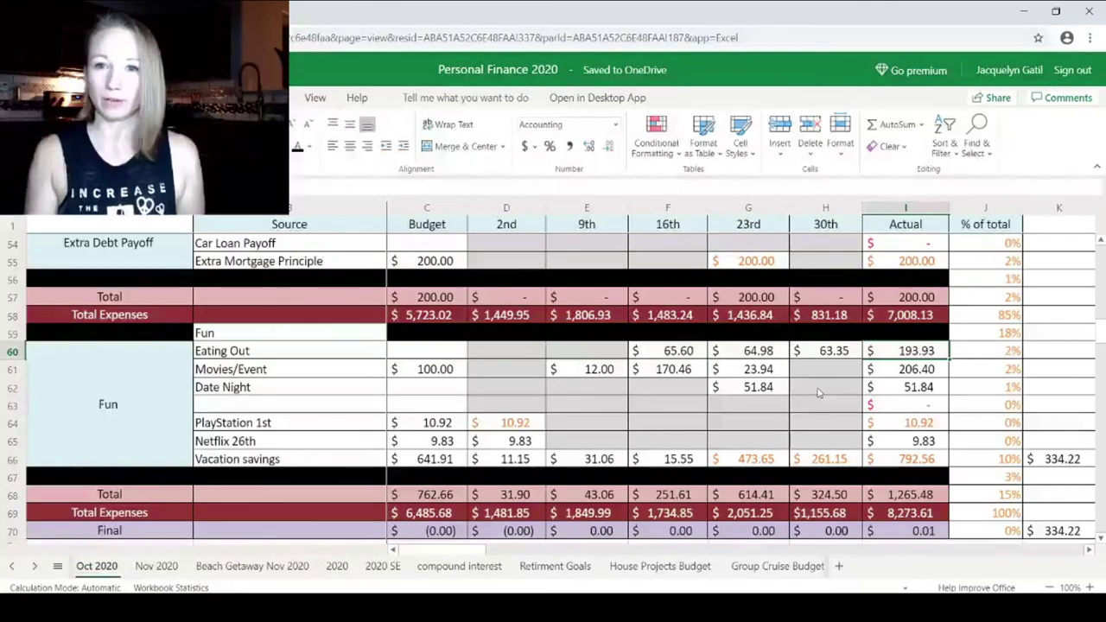
{"action": "left_click", "coordinate": [810, 351]}
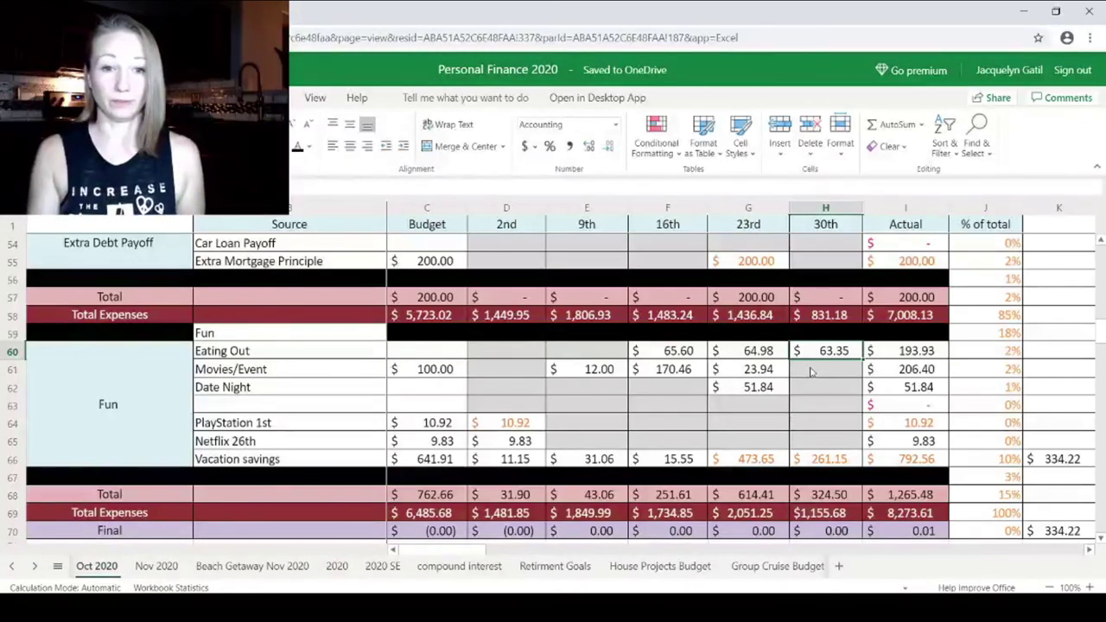
{"action": "left_click", "coordinate": [464, 375]}
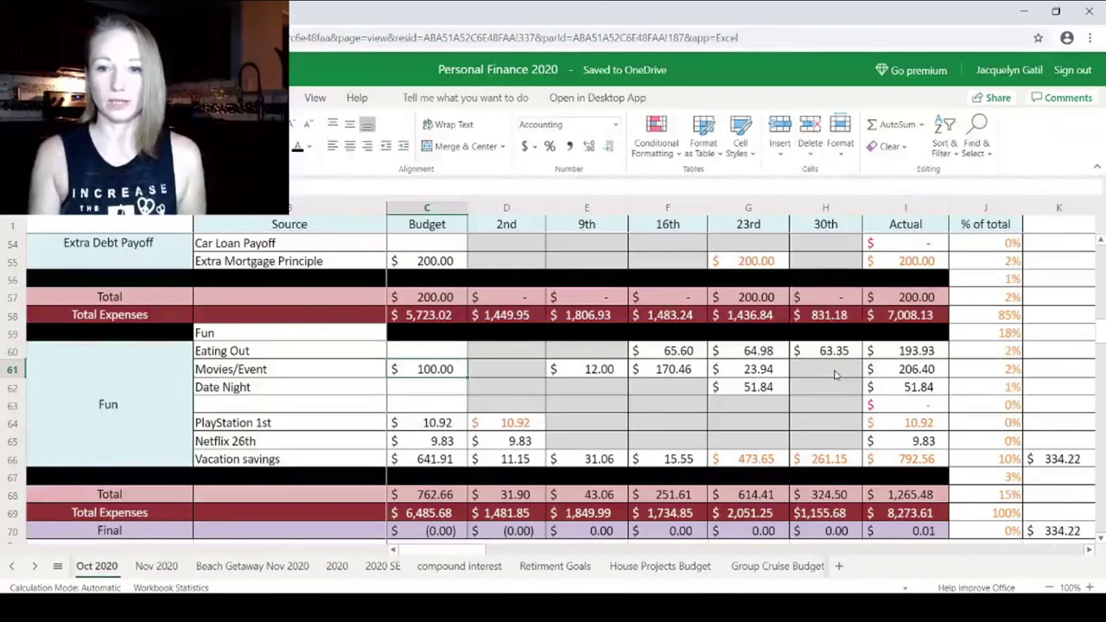
{"action": "left_click", "coordinate": [896, 370]}
{"action": "double_click", "coordinate": [896, 369]}
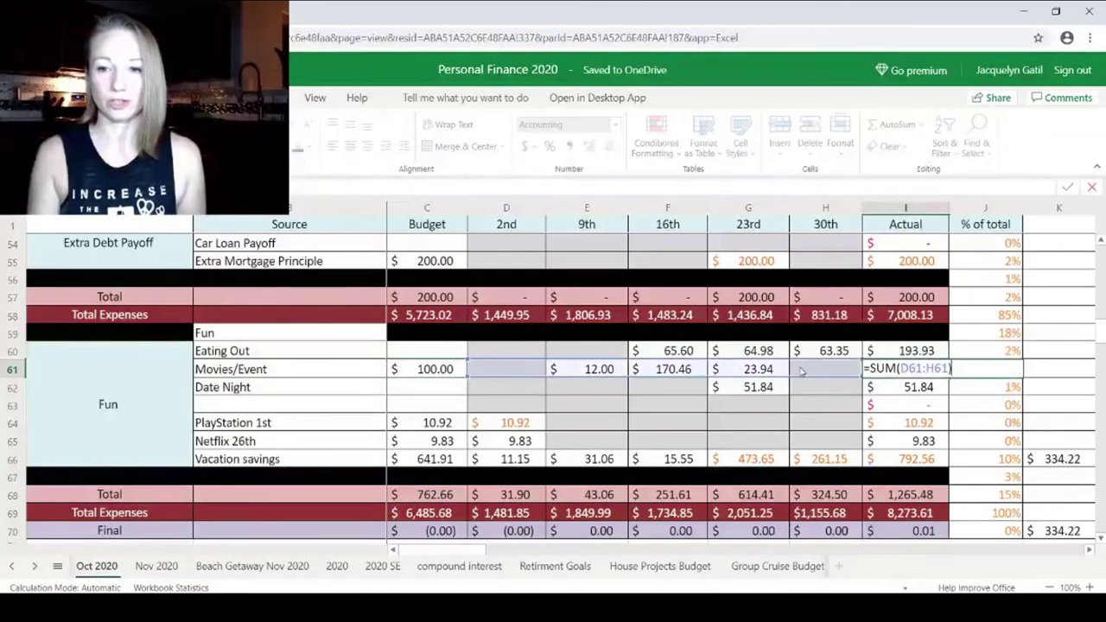
{"action": "left_click", "coordinate": [807, 371]}
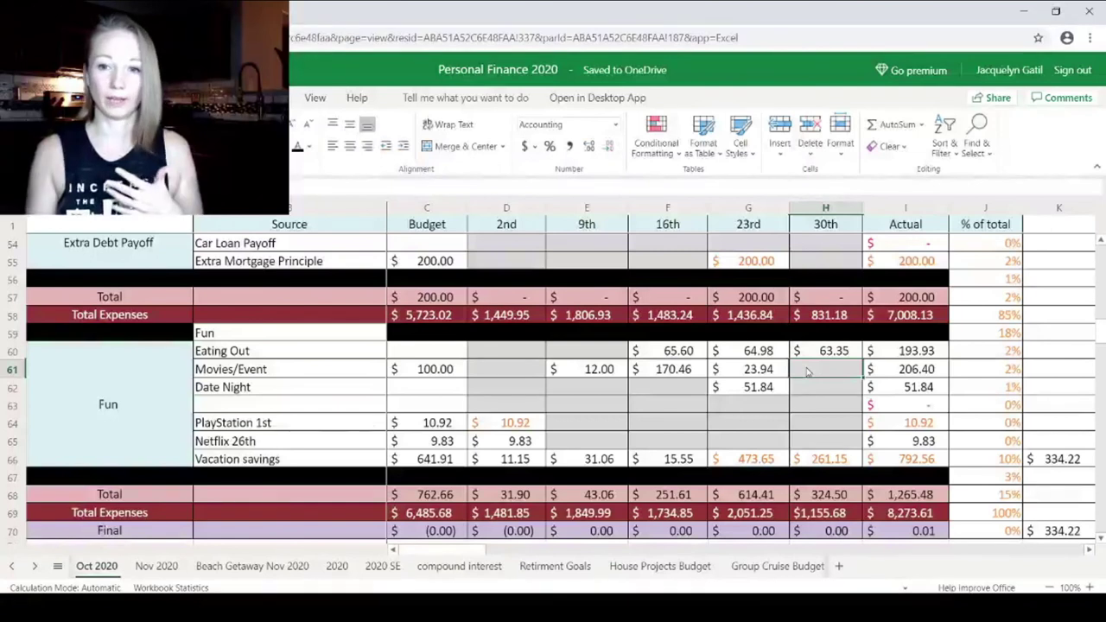
{"action": "left_click", "coordinate": [750, 390]}
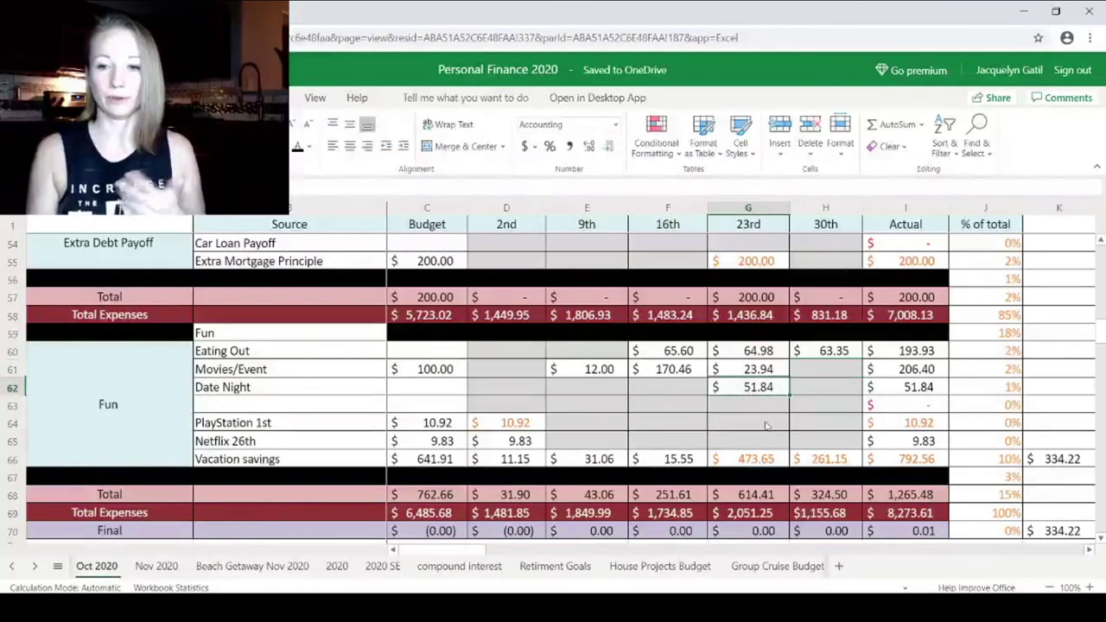
{"action": "left_click", "coordinate": [892, 388]}
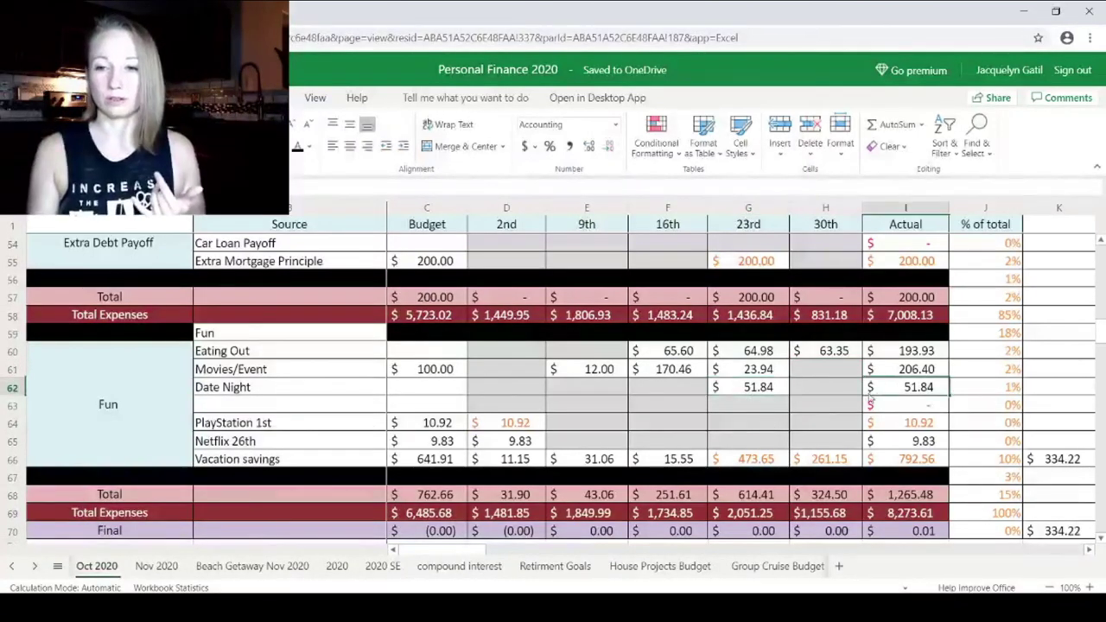
{"action": "left_click", "coordinate": [751, 427]}
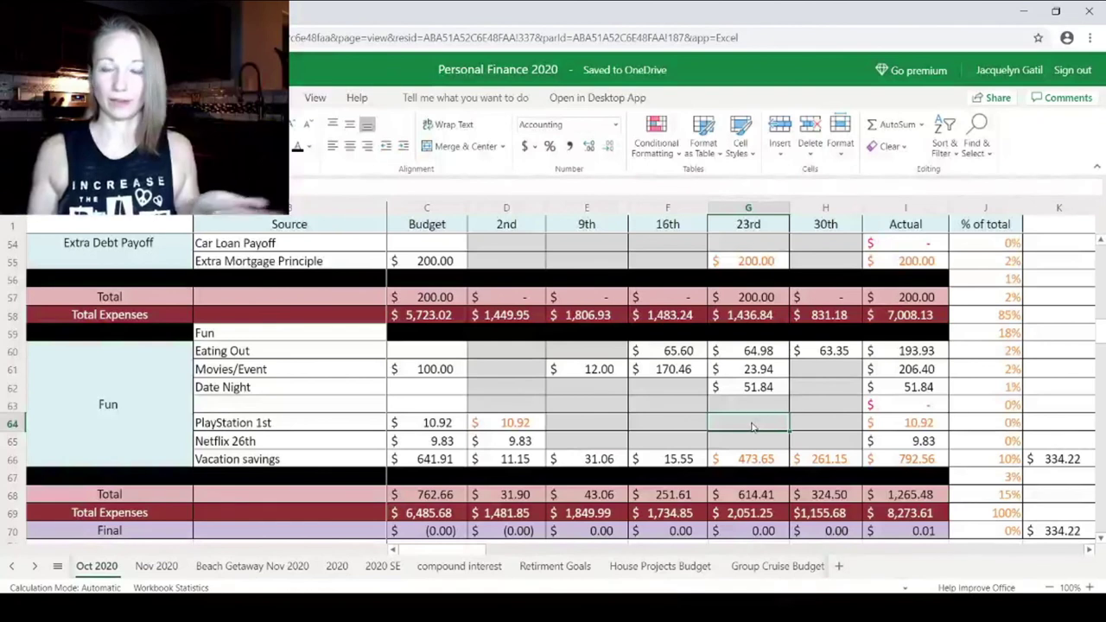
{"action": "left_click", "coordinate": [760, 444]}
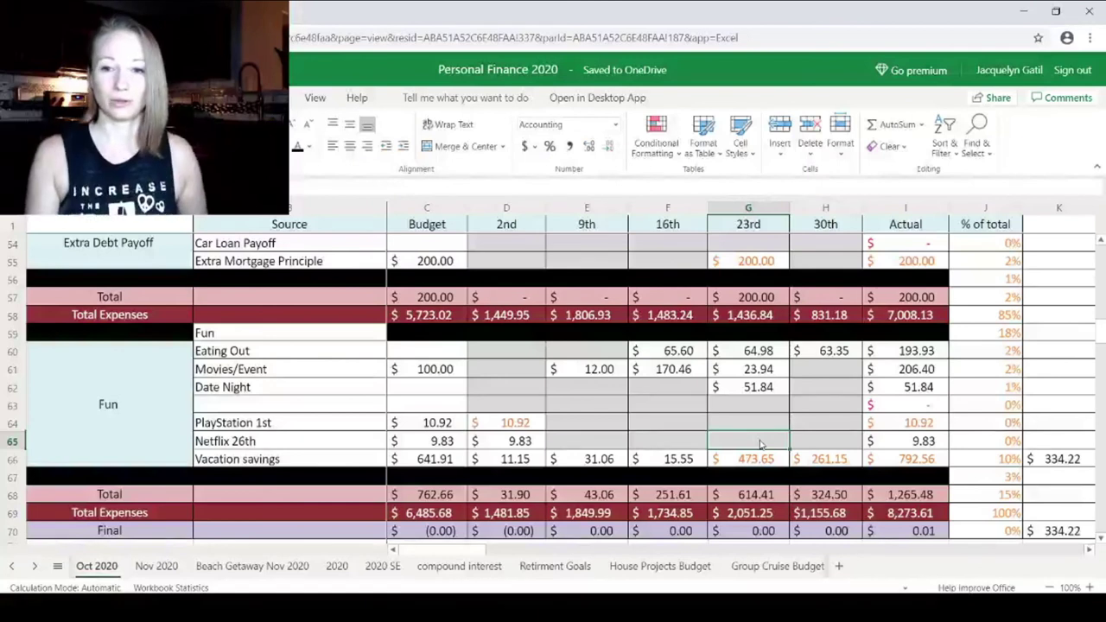
{"action": "left_click", "coordinate": [880, 460]}
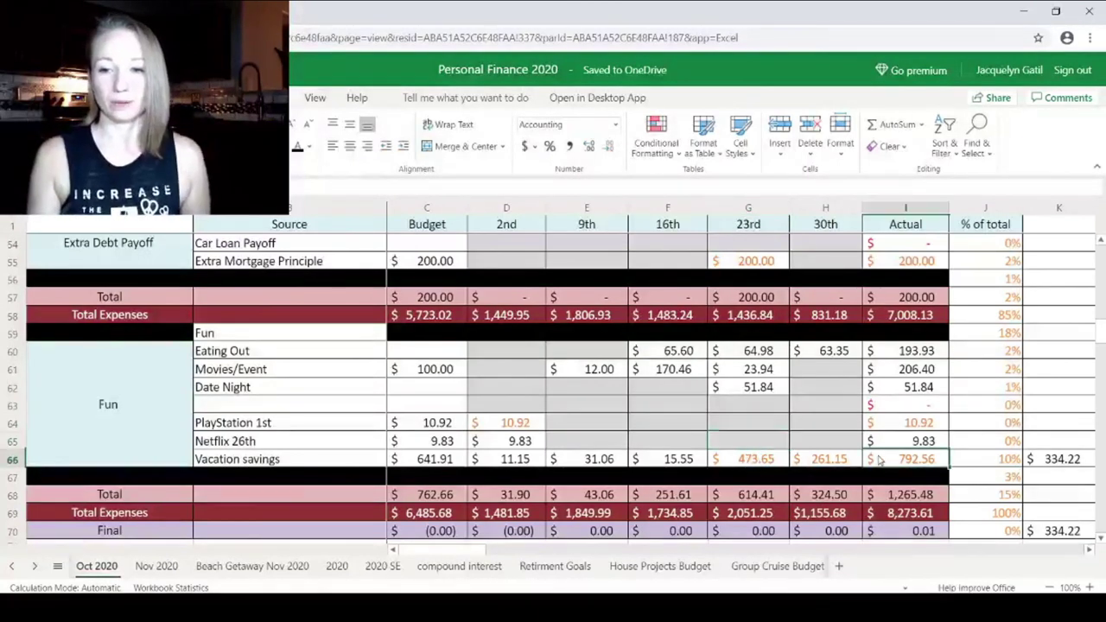